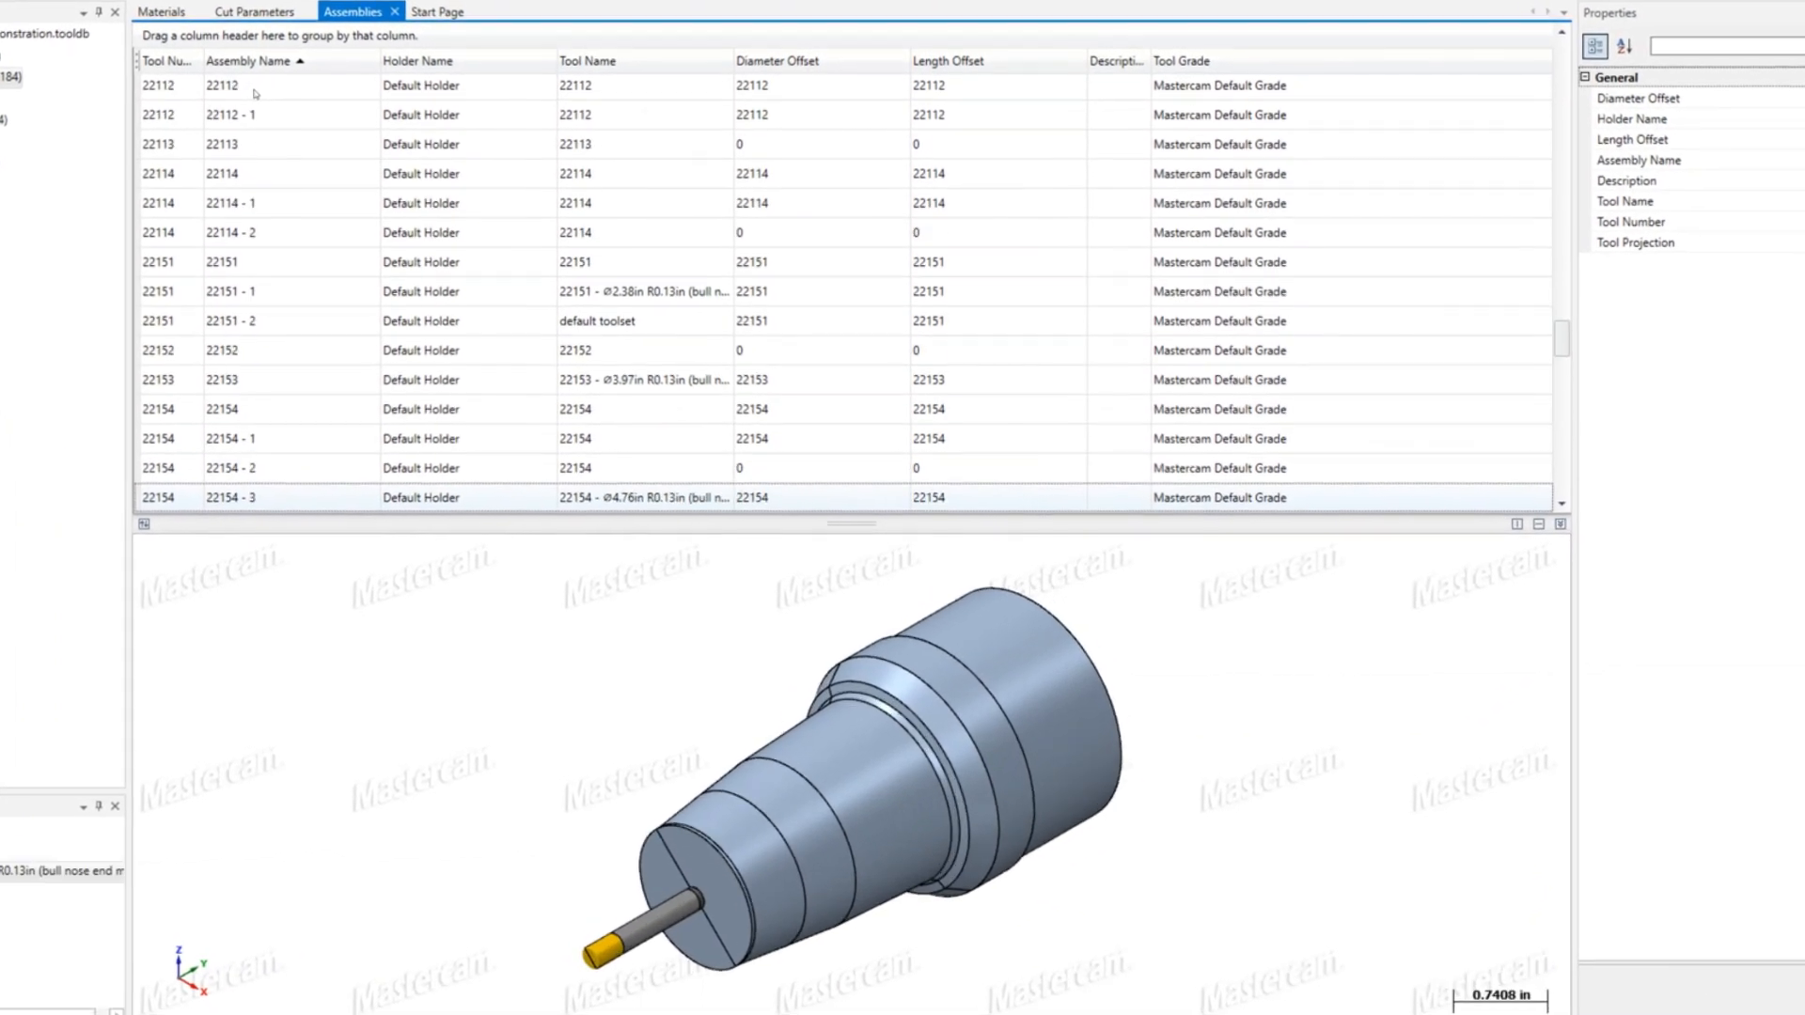
Examine the tool assemblies one after another from 22154 onward, with their previews, in the assembly list.
key(Down)
key(Down)
key(Down)
key(Down)
key(Down)
key(Down)
key(Down)
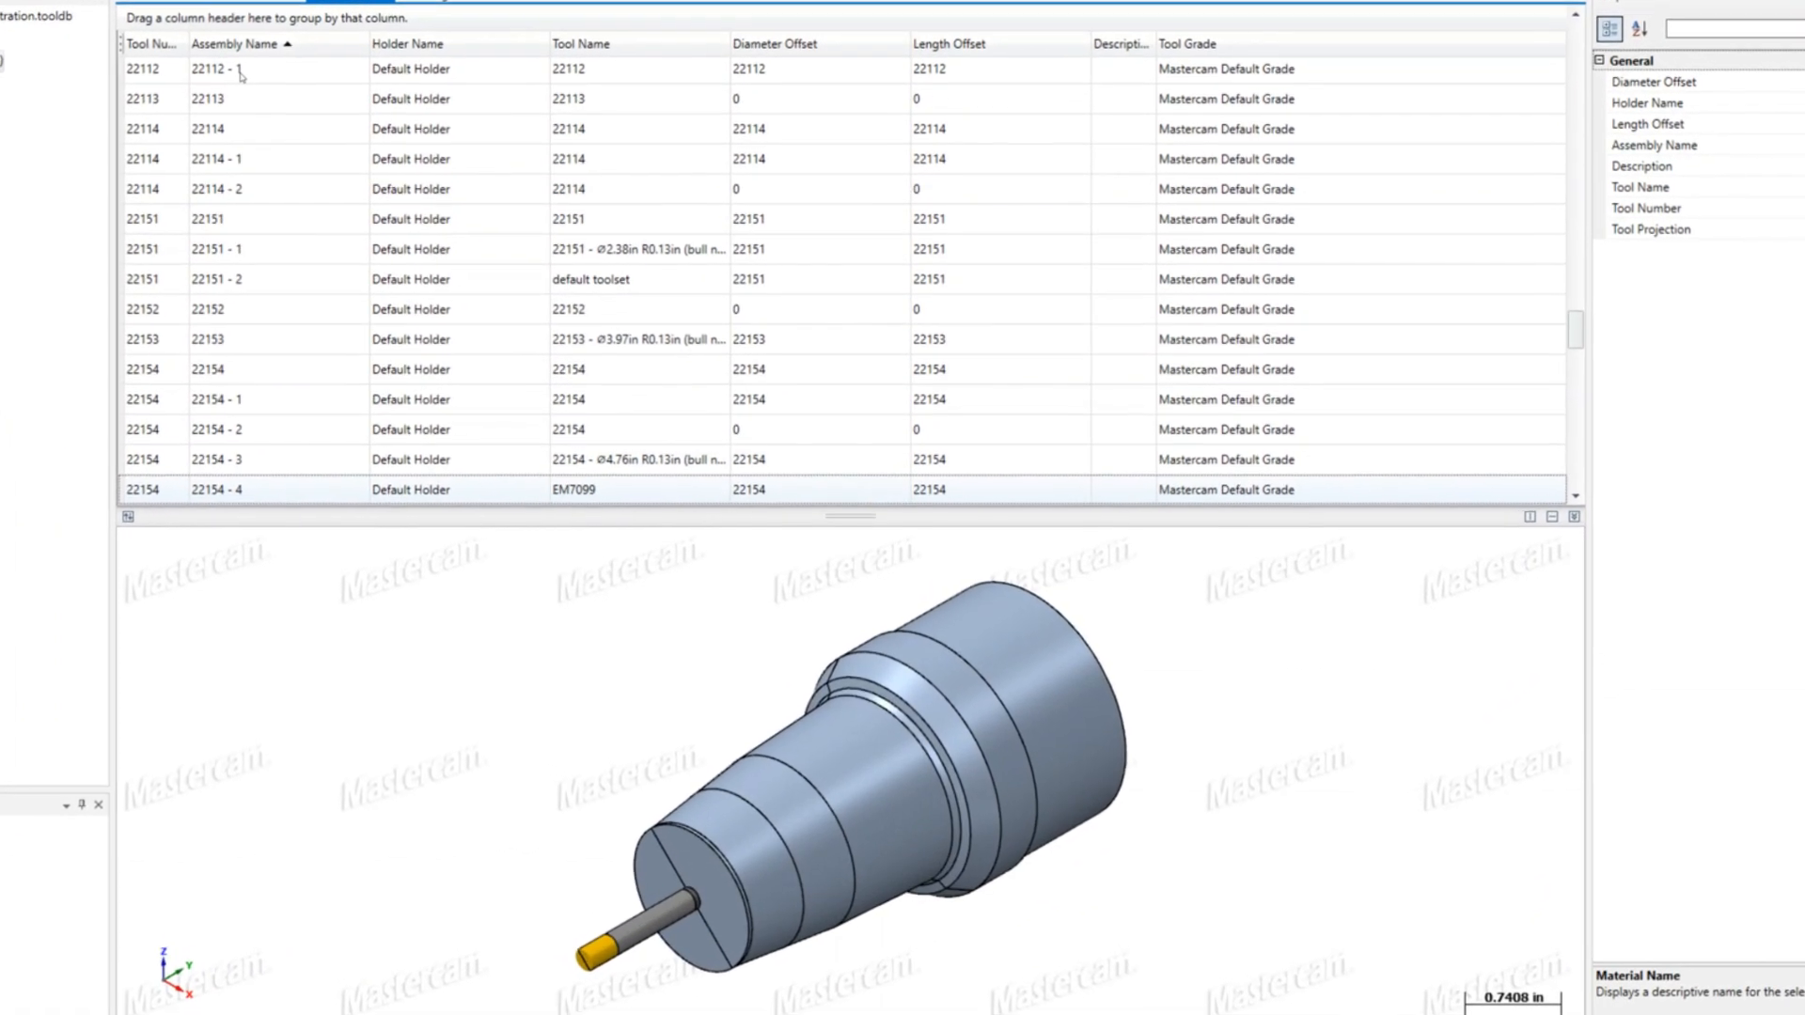
key(Down)
key(Down)
key(Down)
key(Down)
key(Down)
key(Down)
key(Down)
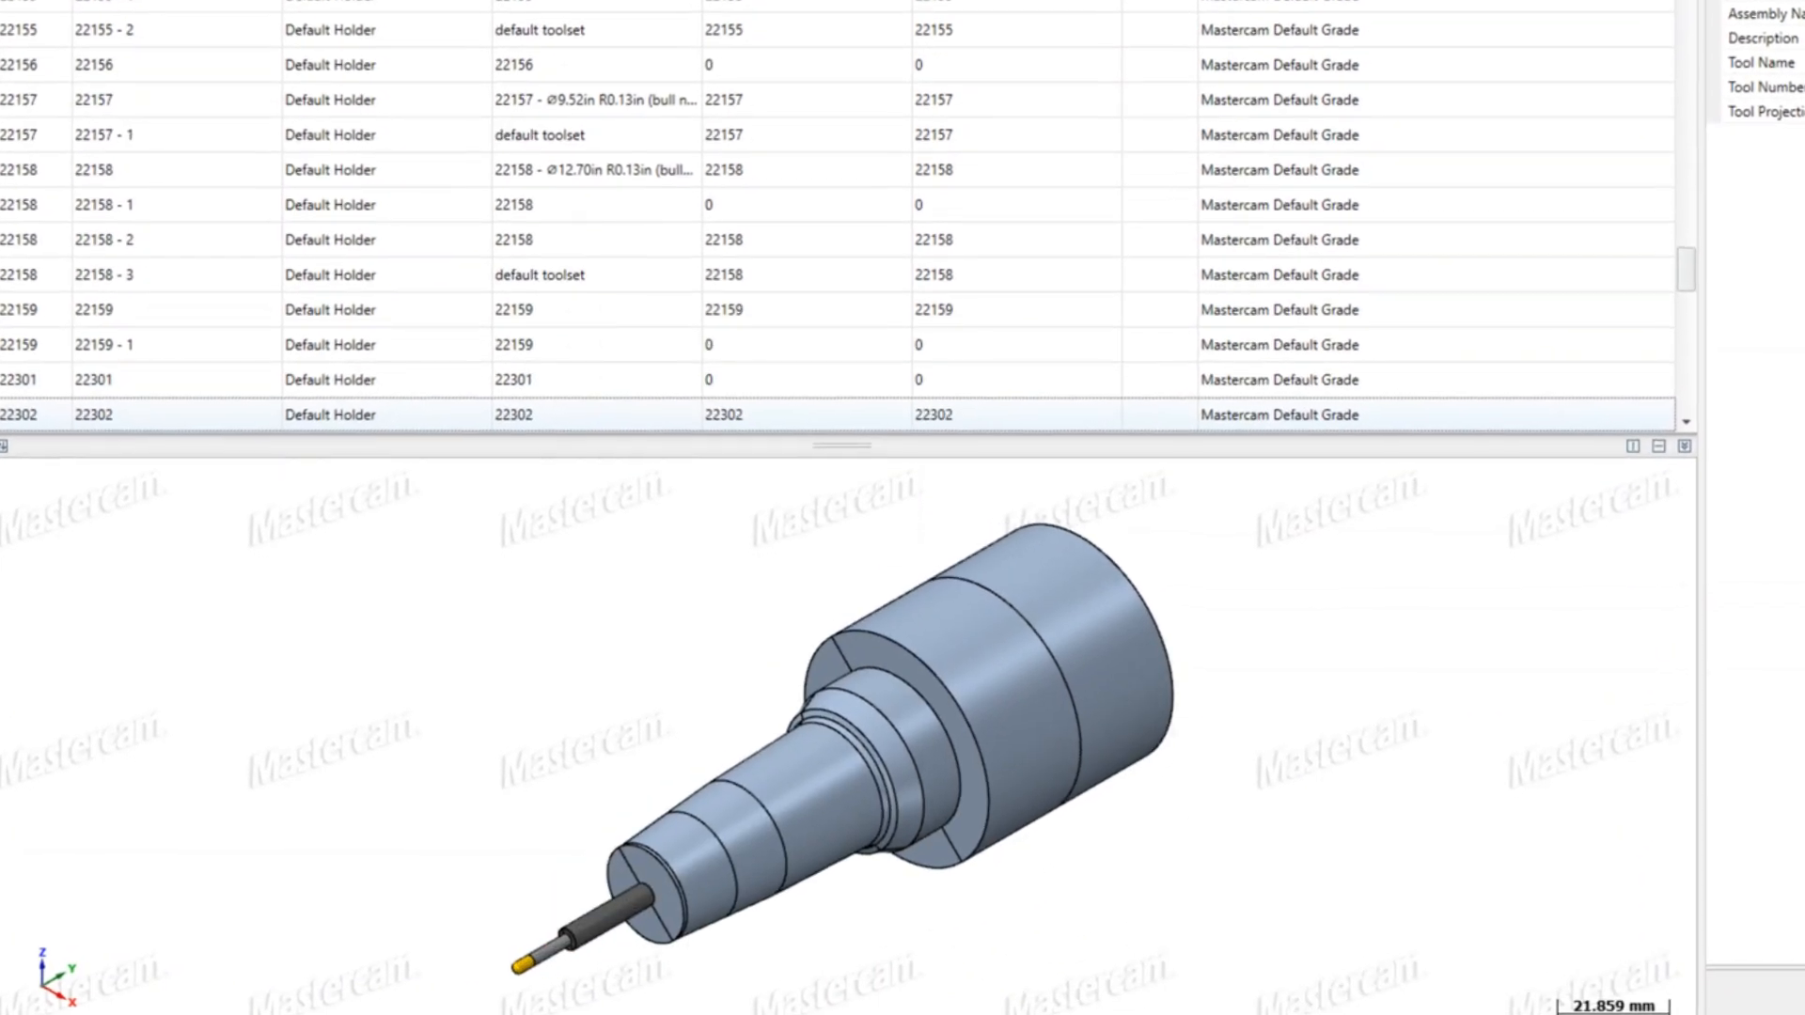
key(Down)
key(Down)
key(Down)
key(Down)
key(Down)
key(Down)
key(Down)
key(Down)
key(Down)
key(Down)
key(Down)
key(Down)
key(Down)
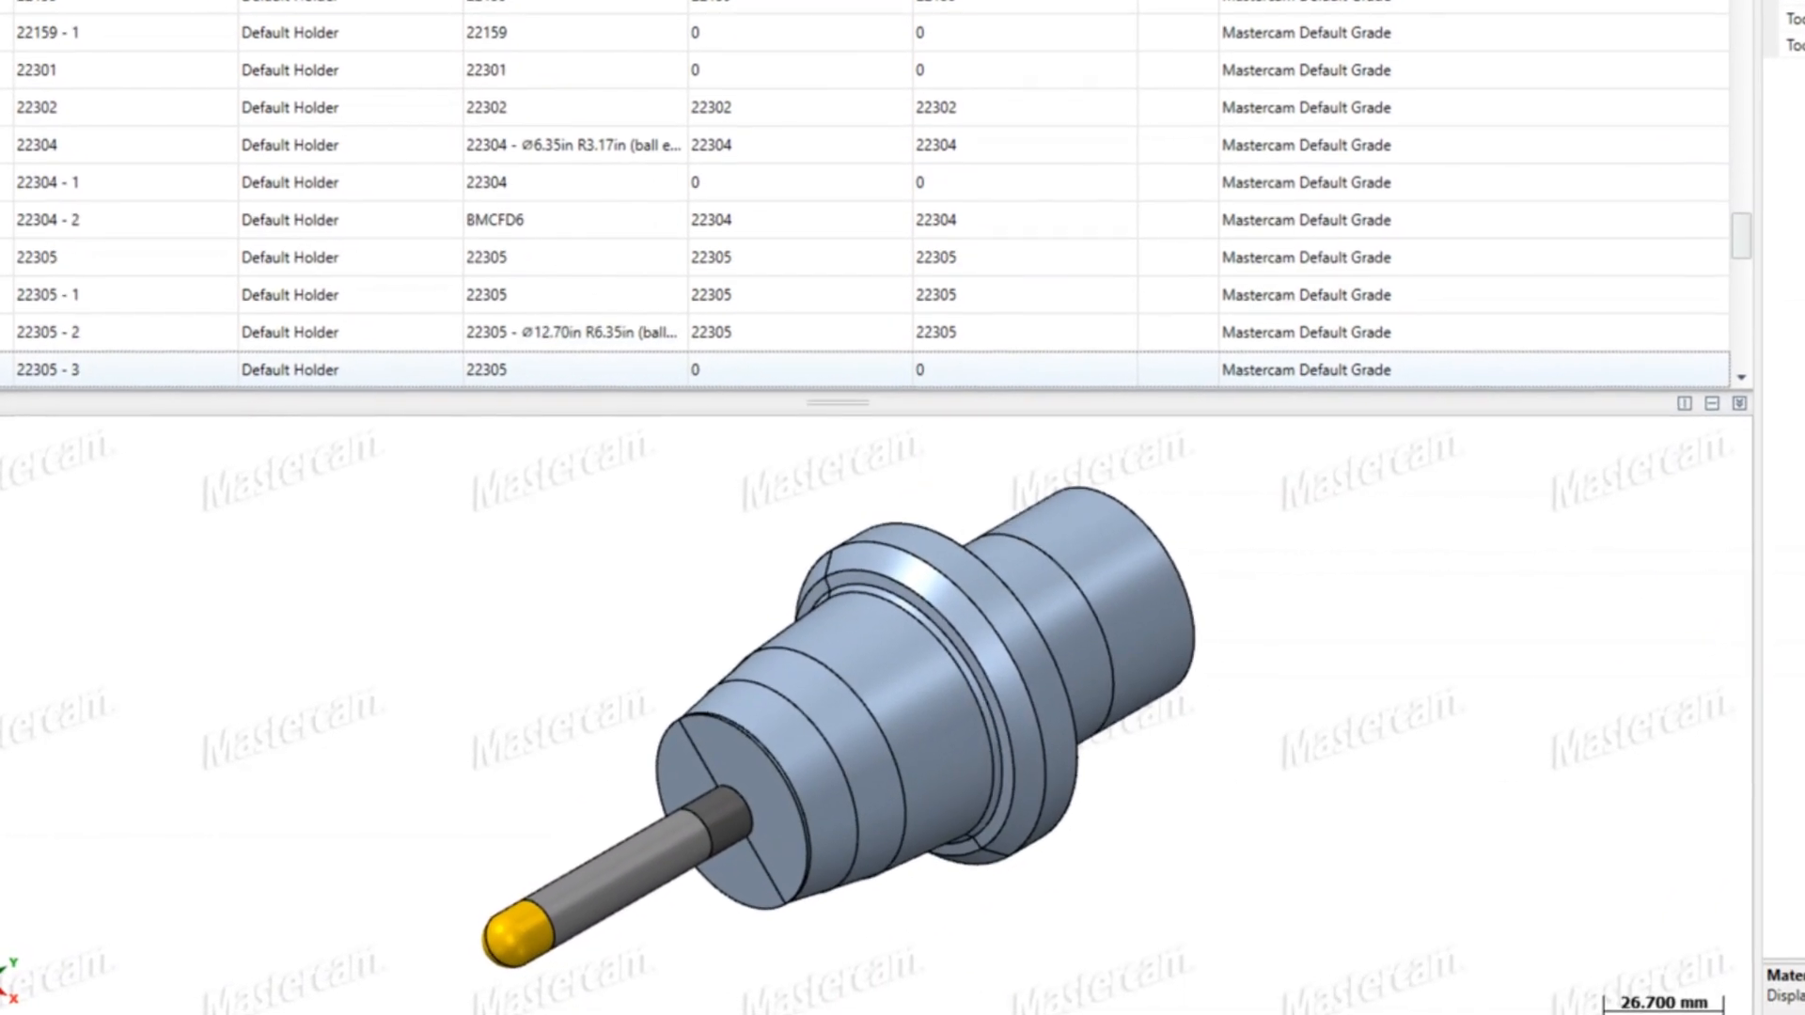
key(Down)
key(Down)
key(Down)
key(Down)
key(Down)
key(Down)
key(Down)
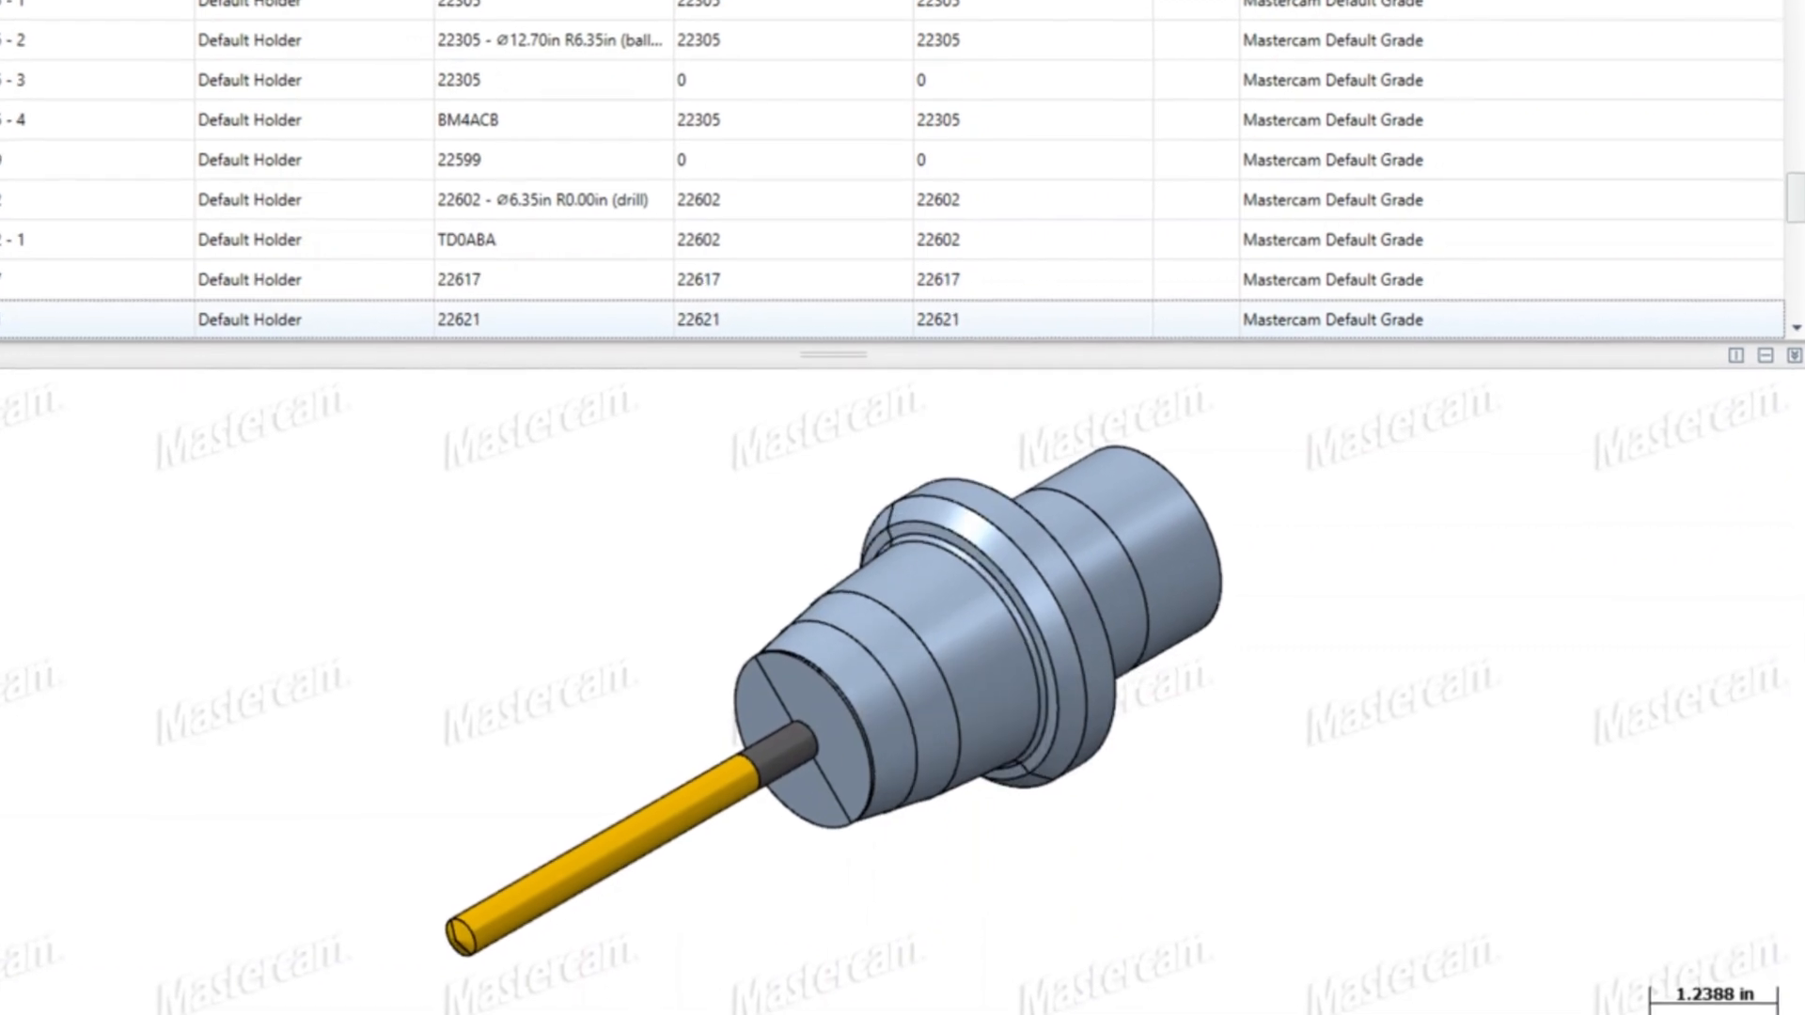
key(Down)
key(Down)
key(Down)
key(Down)
key(Down)
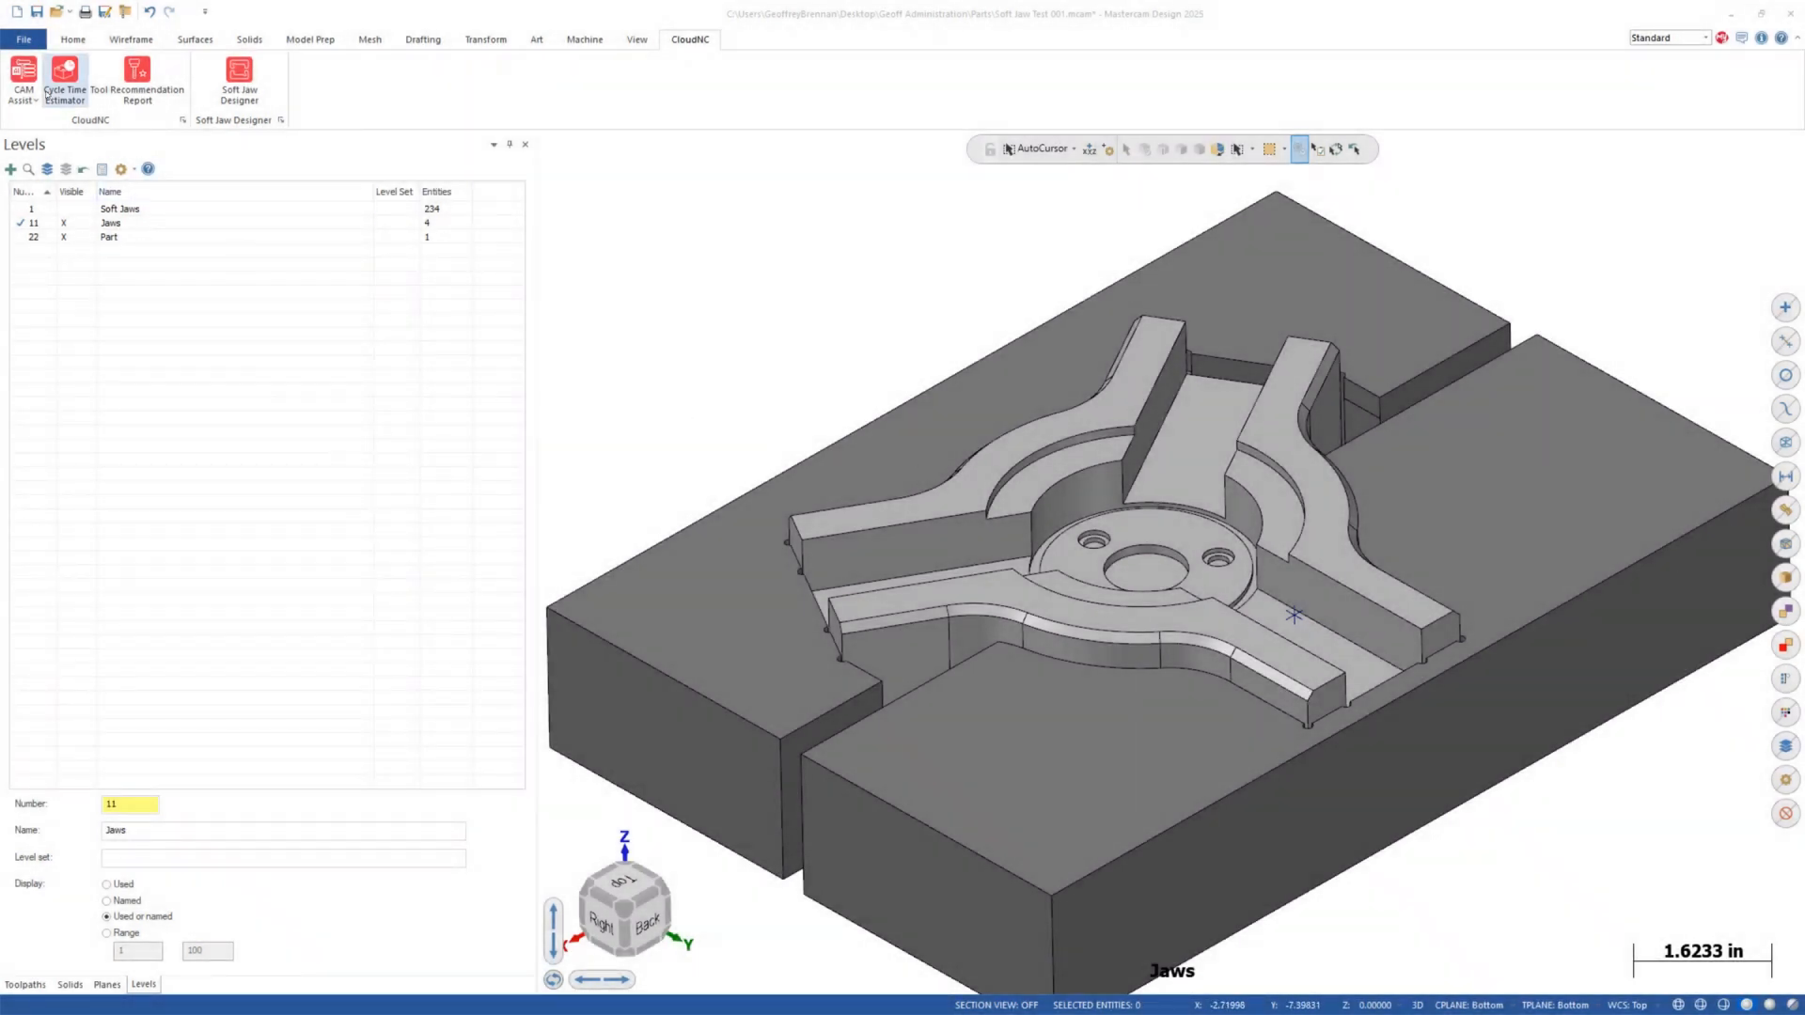
Open CAM Assist's Tool Library Creator, widen its panel and activate the stock material entry.
click(17, 85)
mouse_move(85, 276)
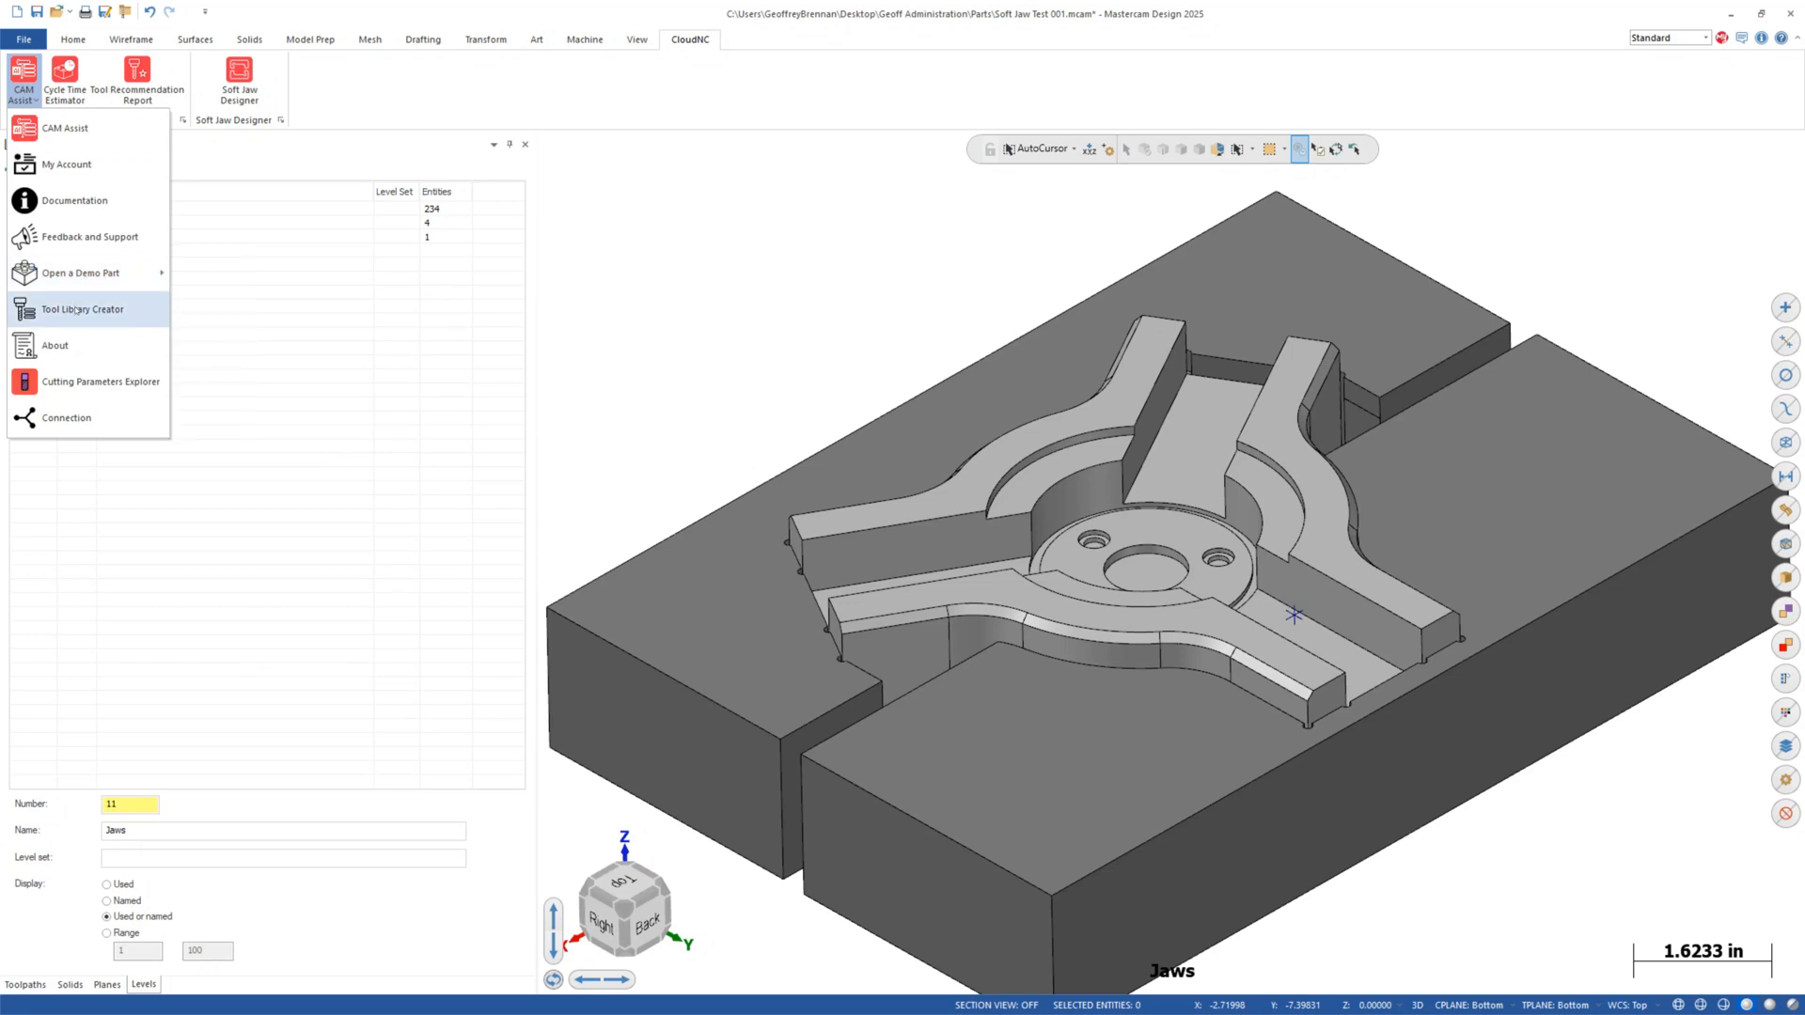
click(77, 310)
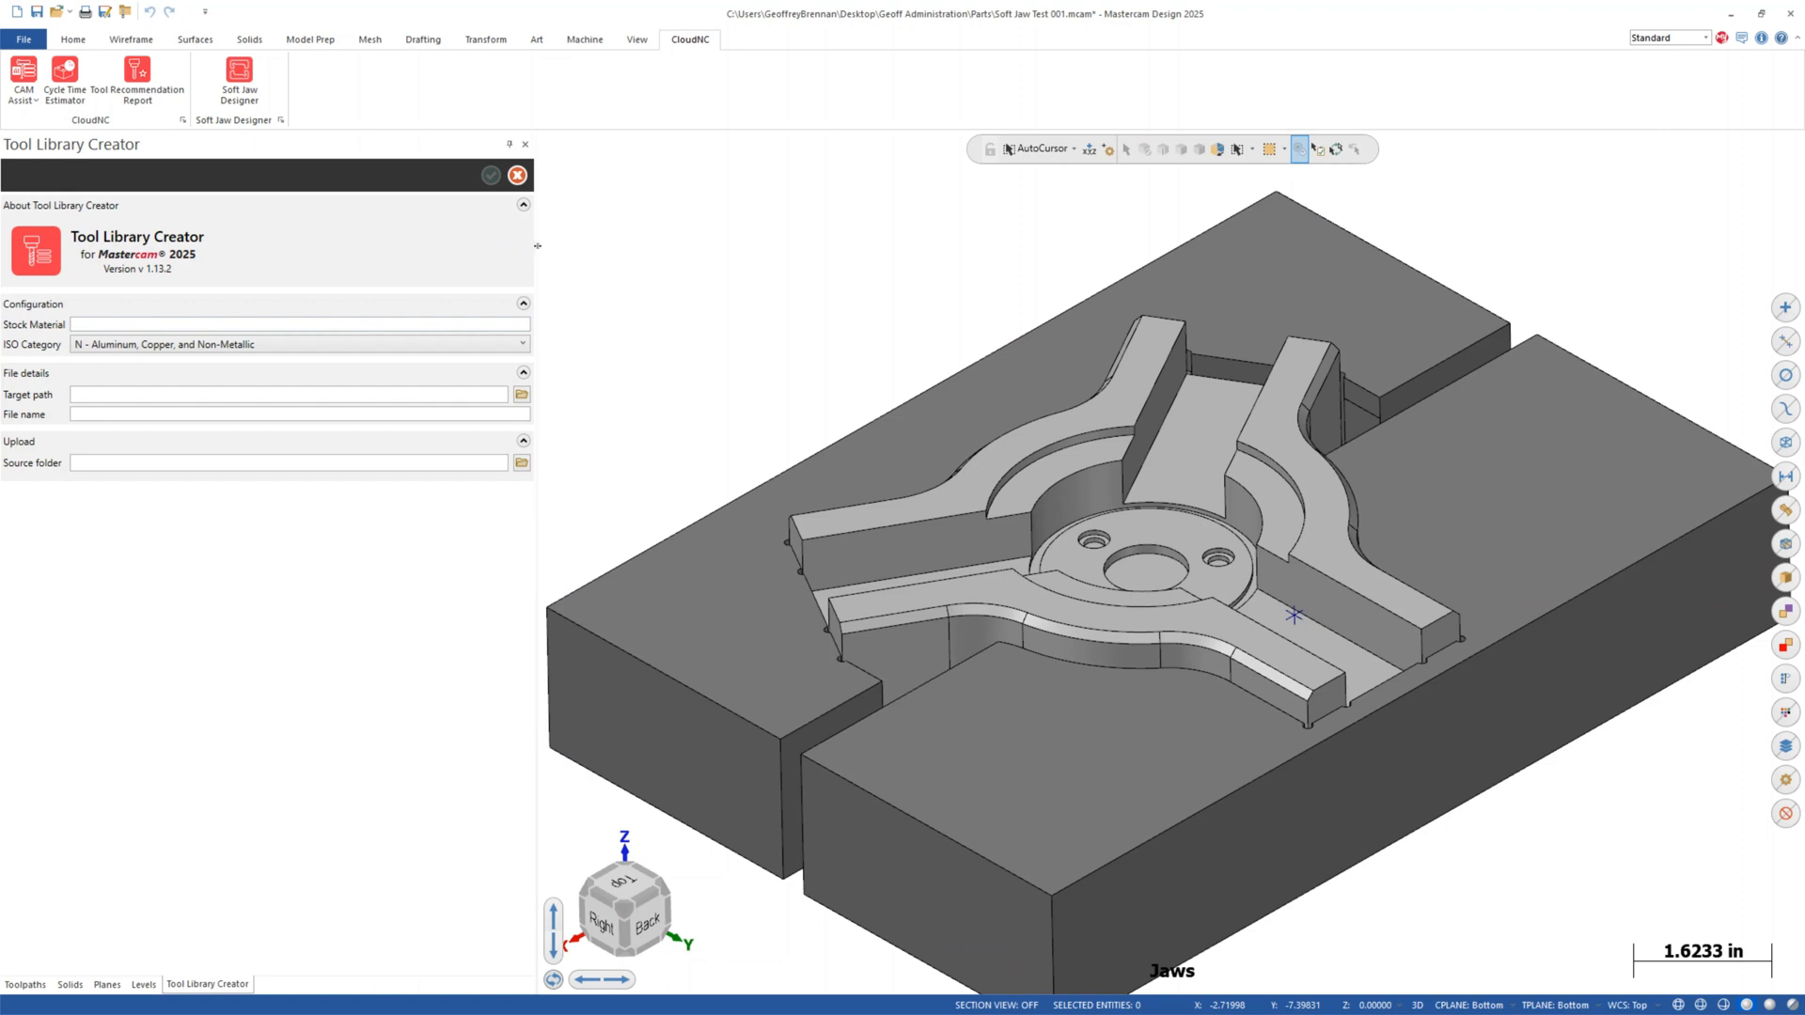
drag(537, 247, 687, 254)
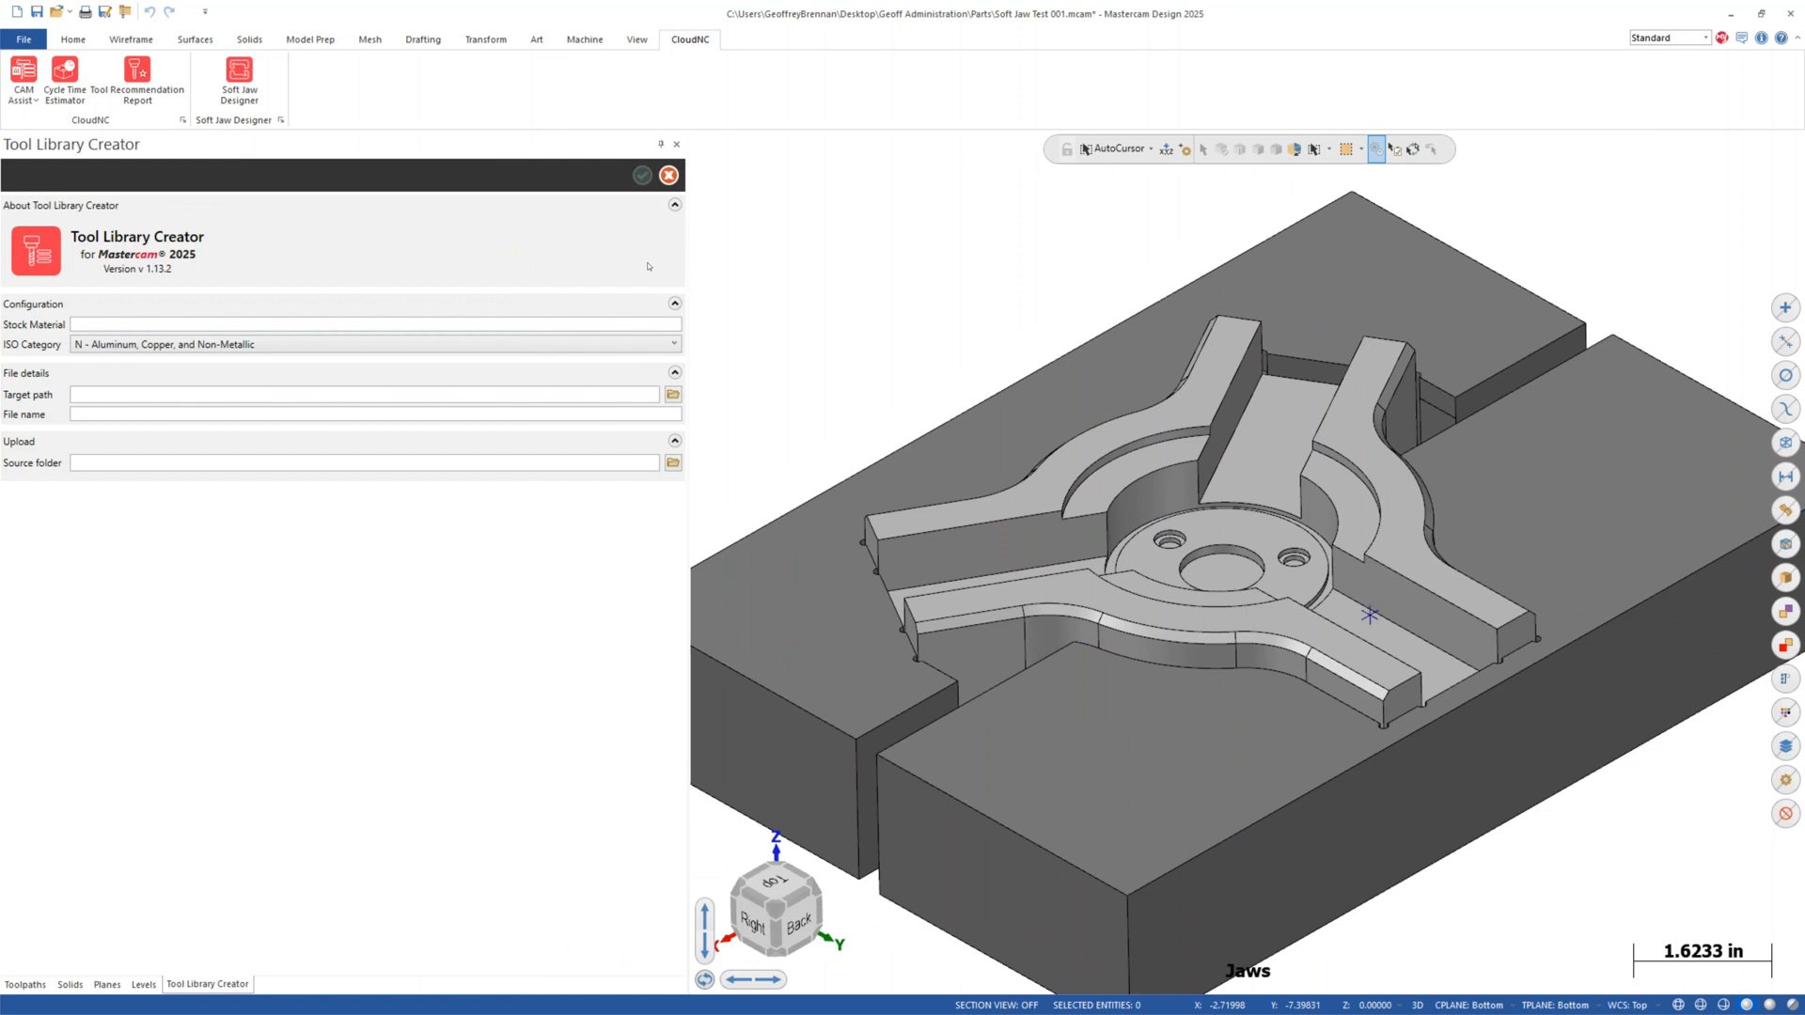
click(299, 325)
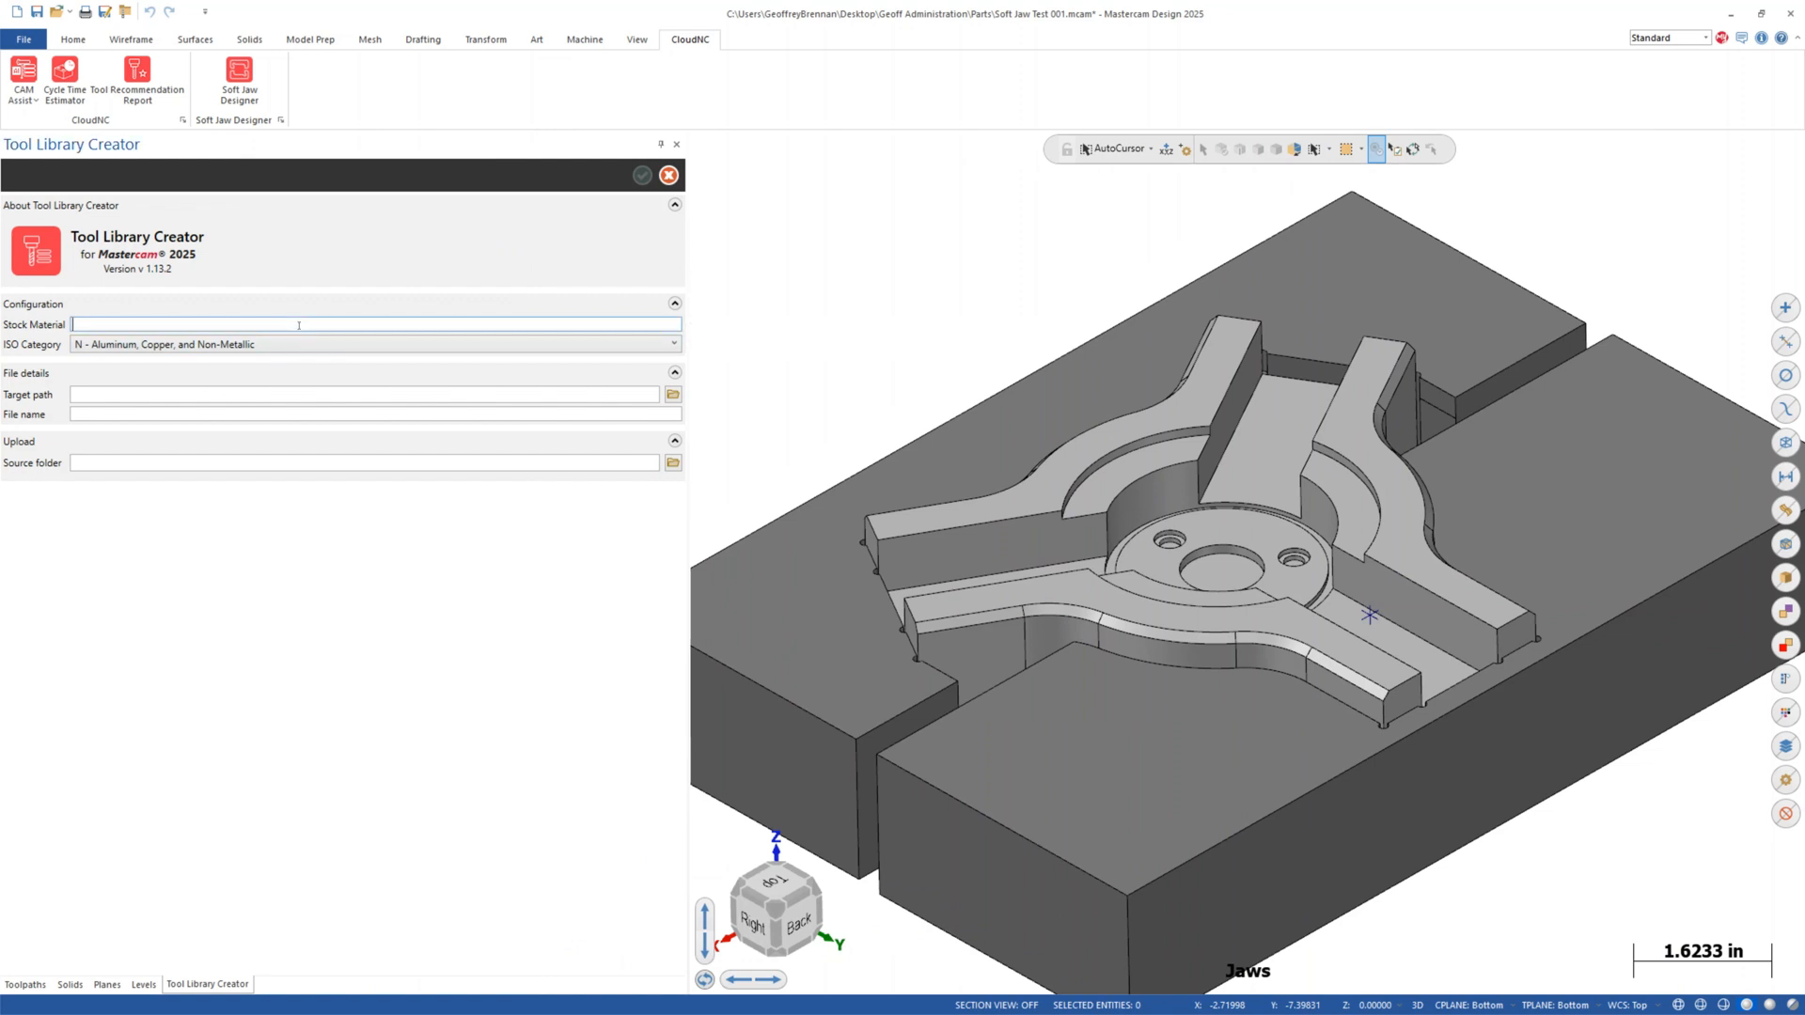
text(Alumi)
key(BackSpace)
key(BackSpace)
key(BackSpace)
text(lumi)
key(BackSpace)
key(BackSpace)
key(BackSpace)
key(BackSpace)
key(BackSpace)
text(Copper)
key(BackSpace)
key(BackSpace)
key(BackSpace)
key(BackSpace)
key(BackSpace)
text(Brass)
key(BackSpace)
key(BackSpace)
key(BackSpace)
key(BackSpace)
Set the stock material to Aluminum and the ISO category to N - Aluminum, Copper, and Non-Metallic.
text(Aluminum)
click(162, 350)
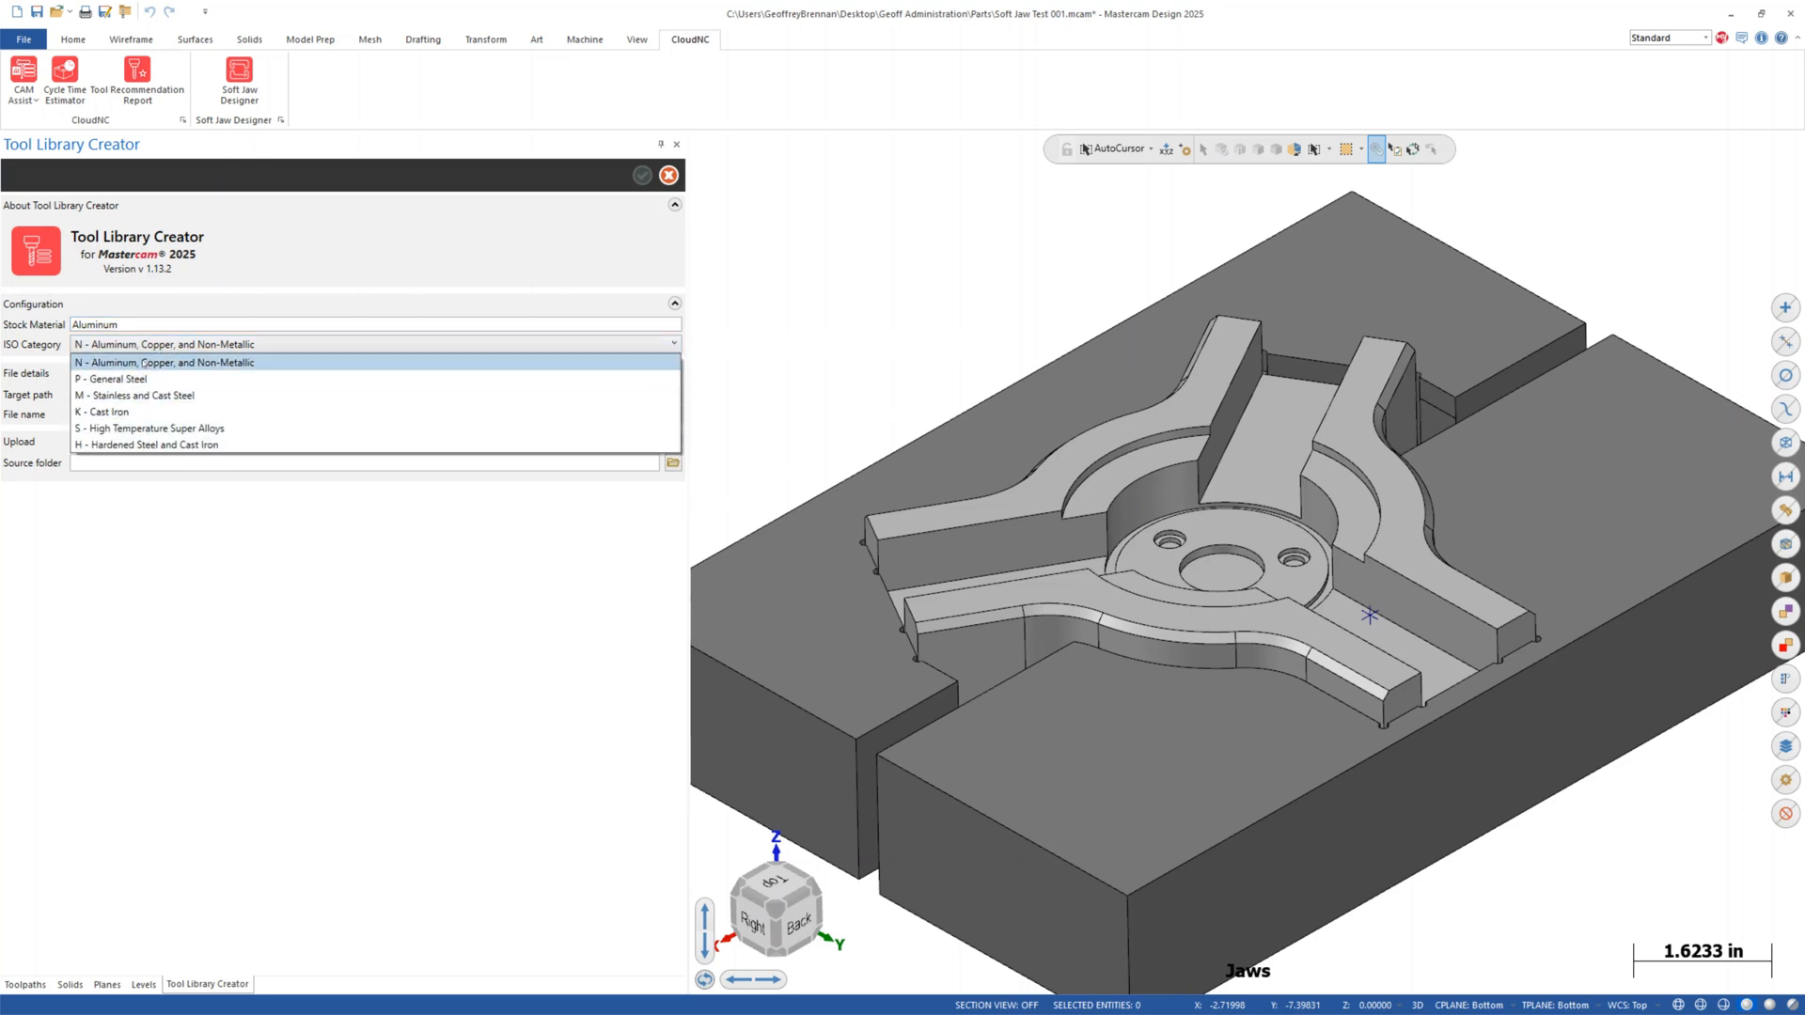
click(136, 363)
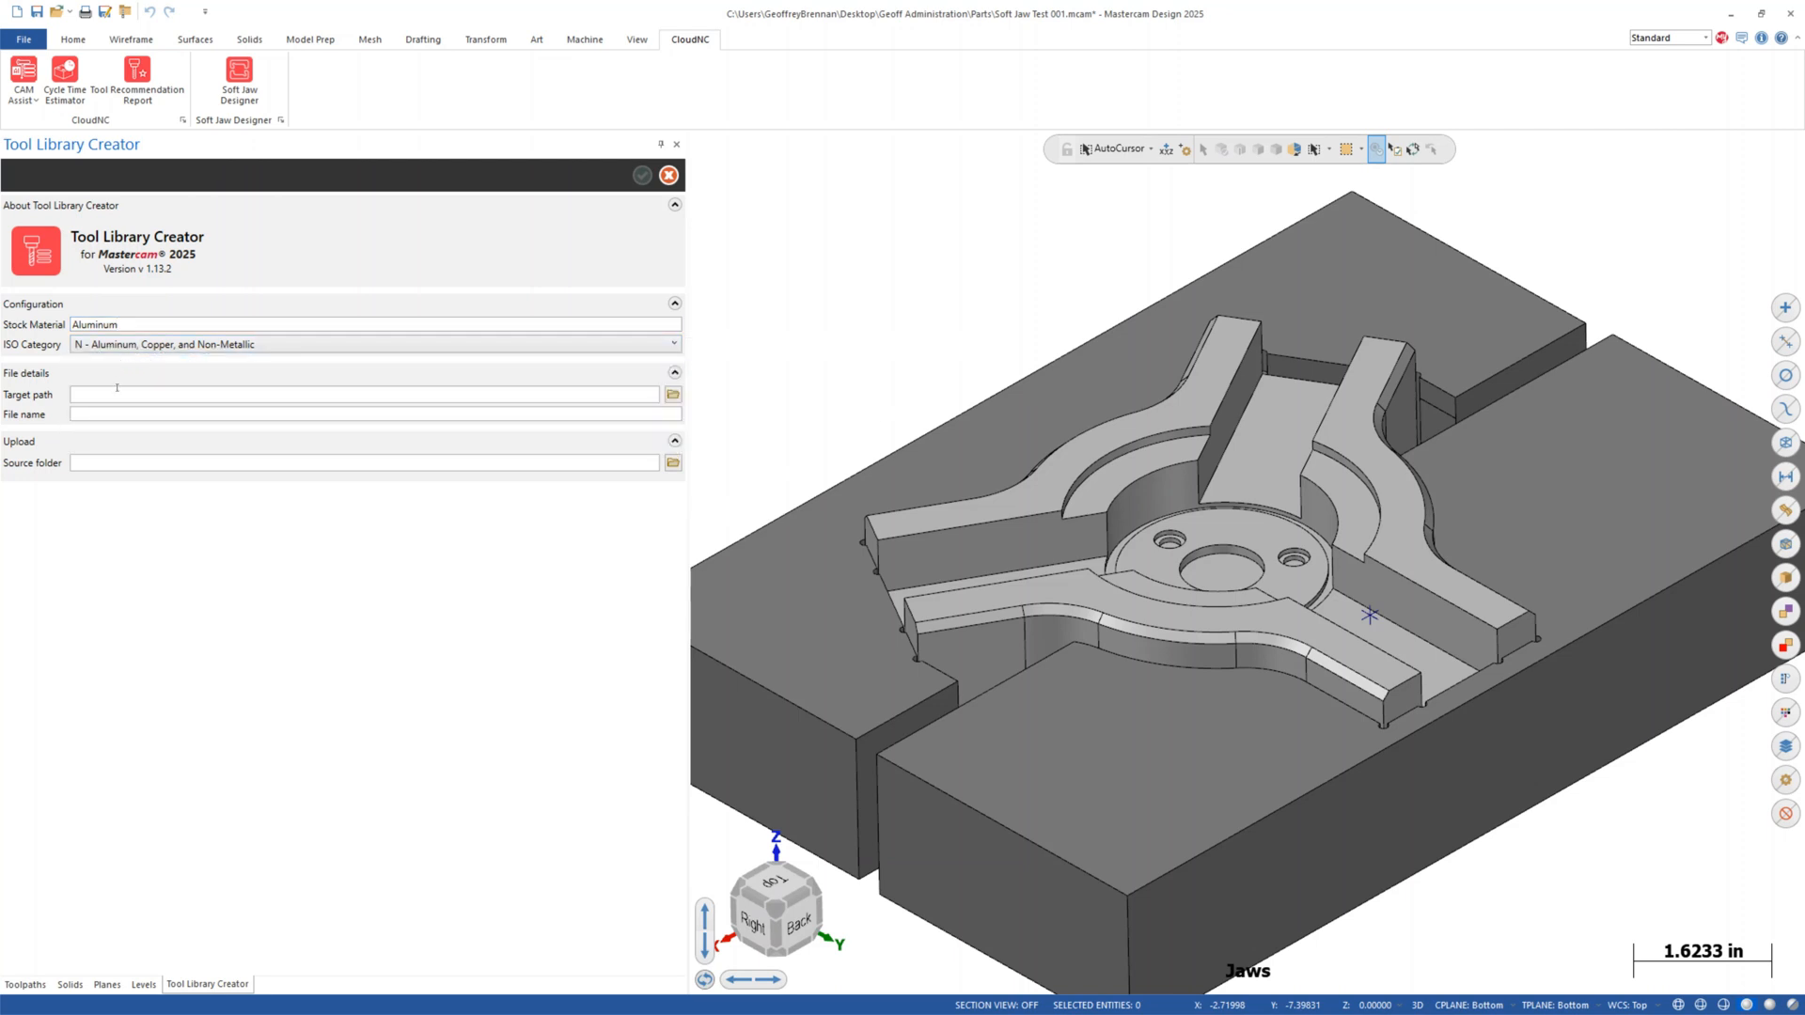
Set the target path to the Desktop and name the tool library file "Demonstation of Tool Library Creator".
click(673, 393)
click(818, 427)
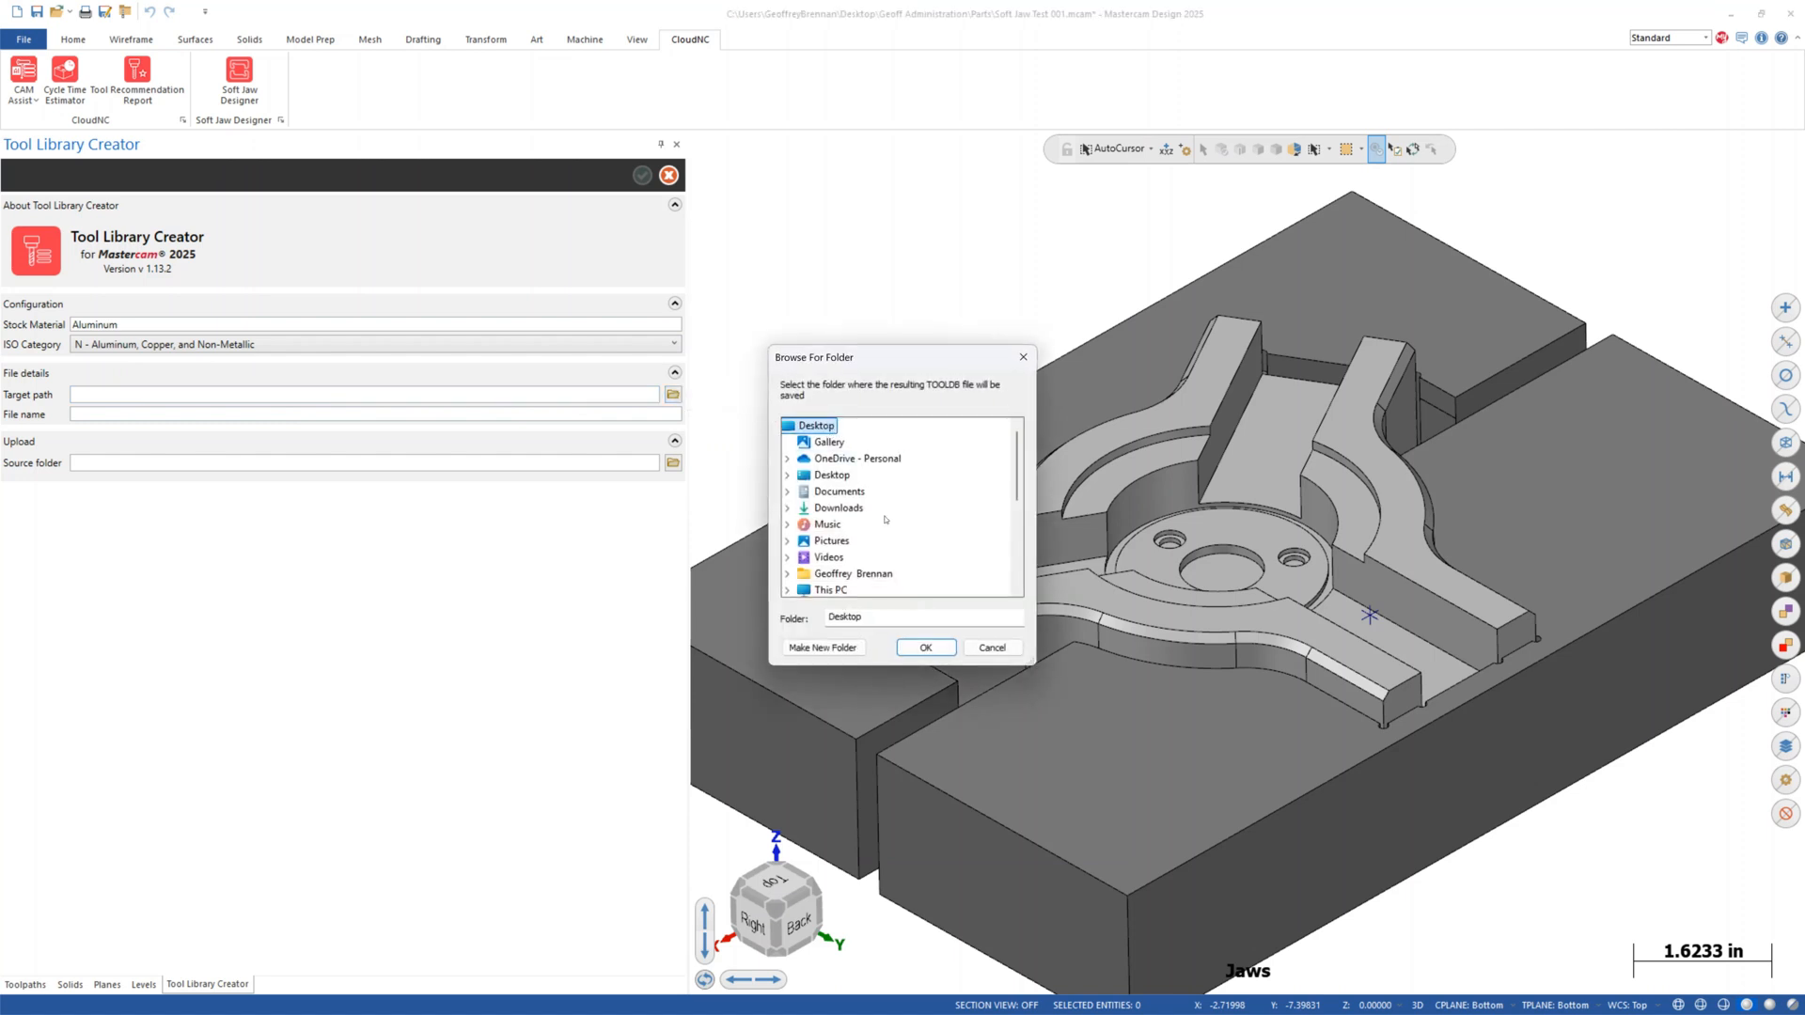
click(936, 644)
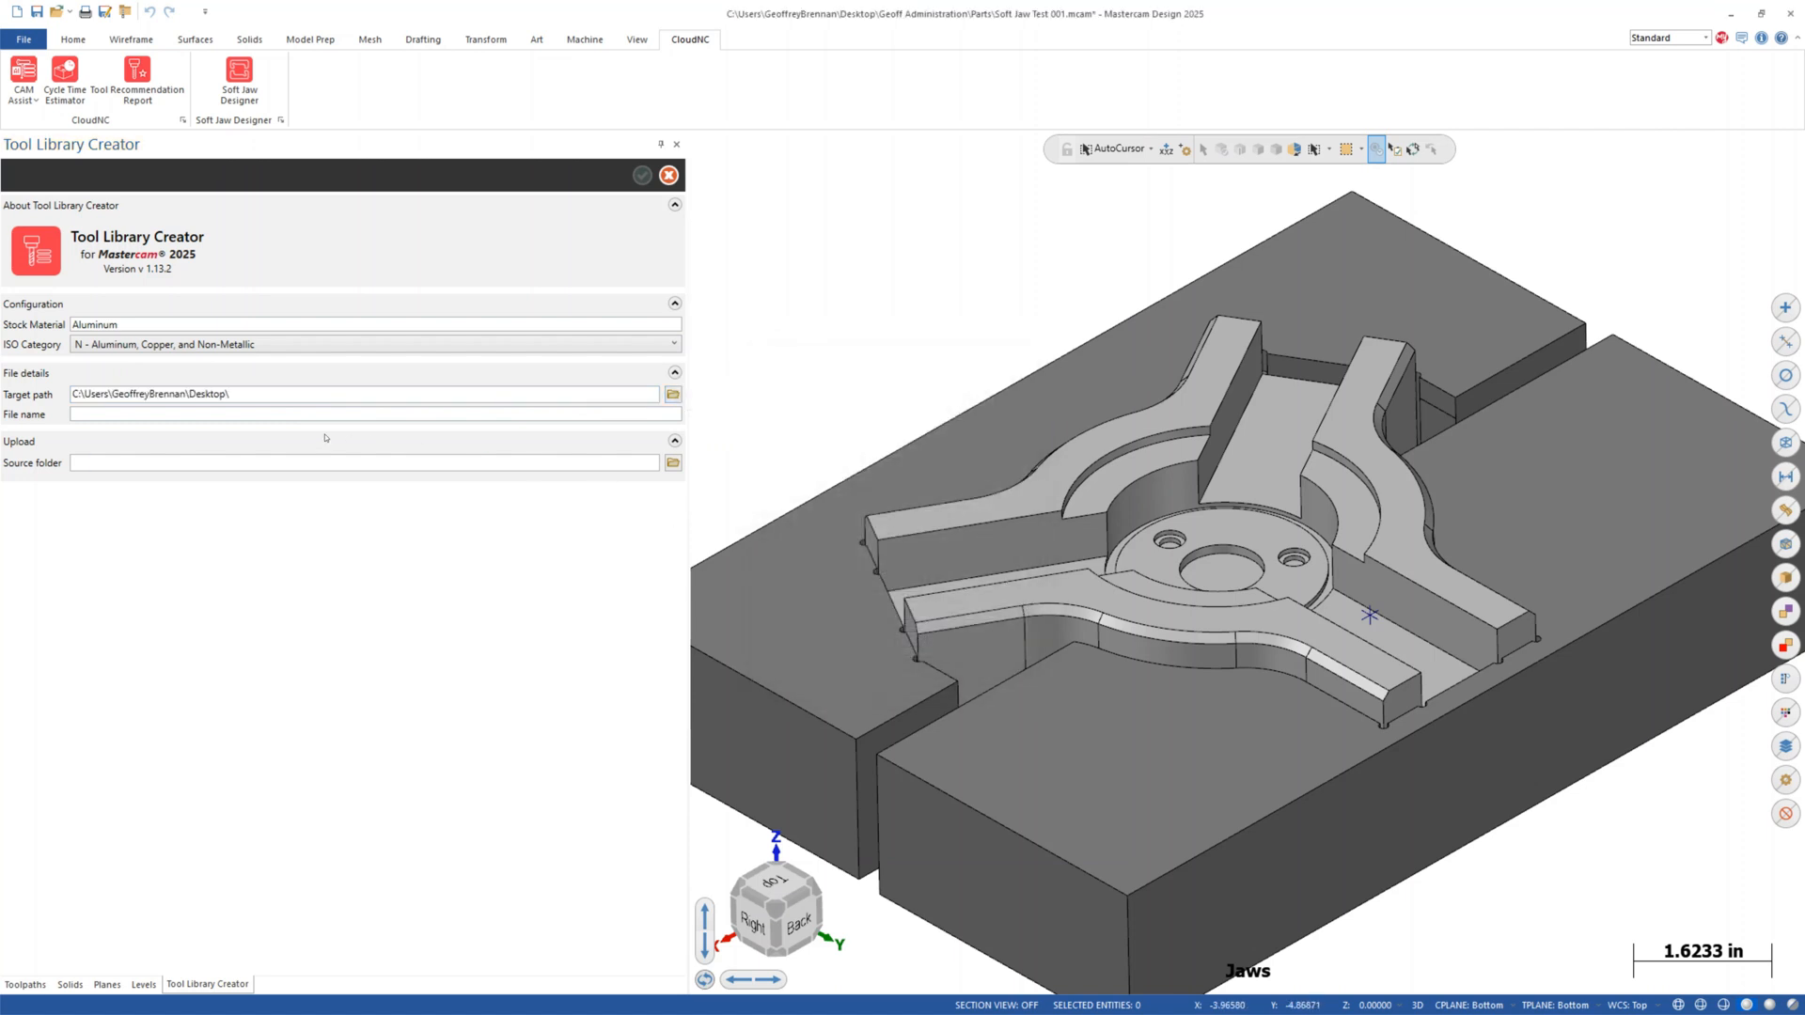
click(252, 414)
text(Demonst)
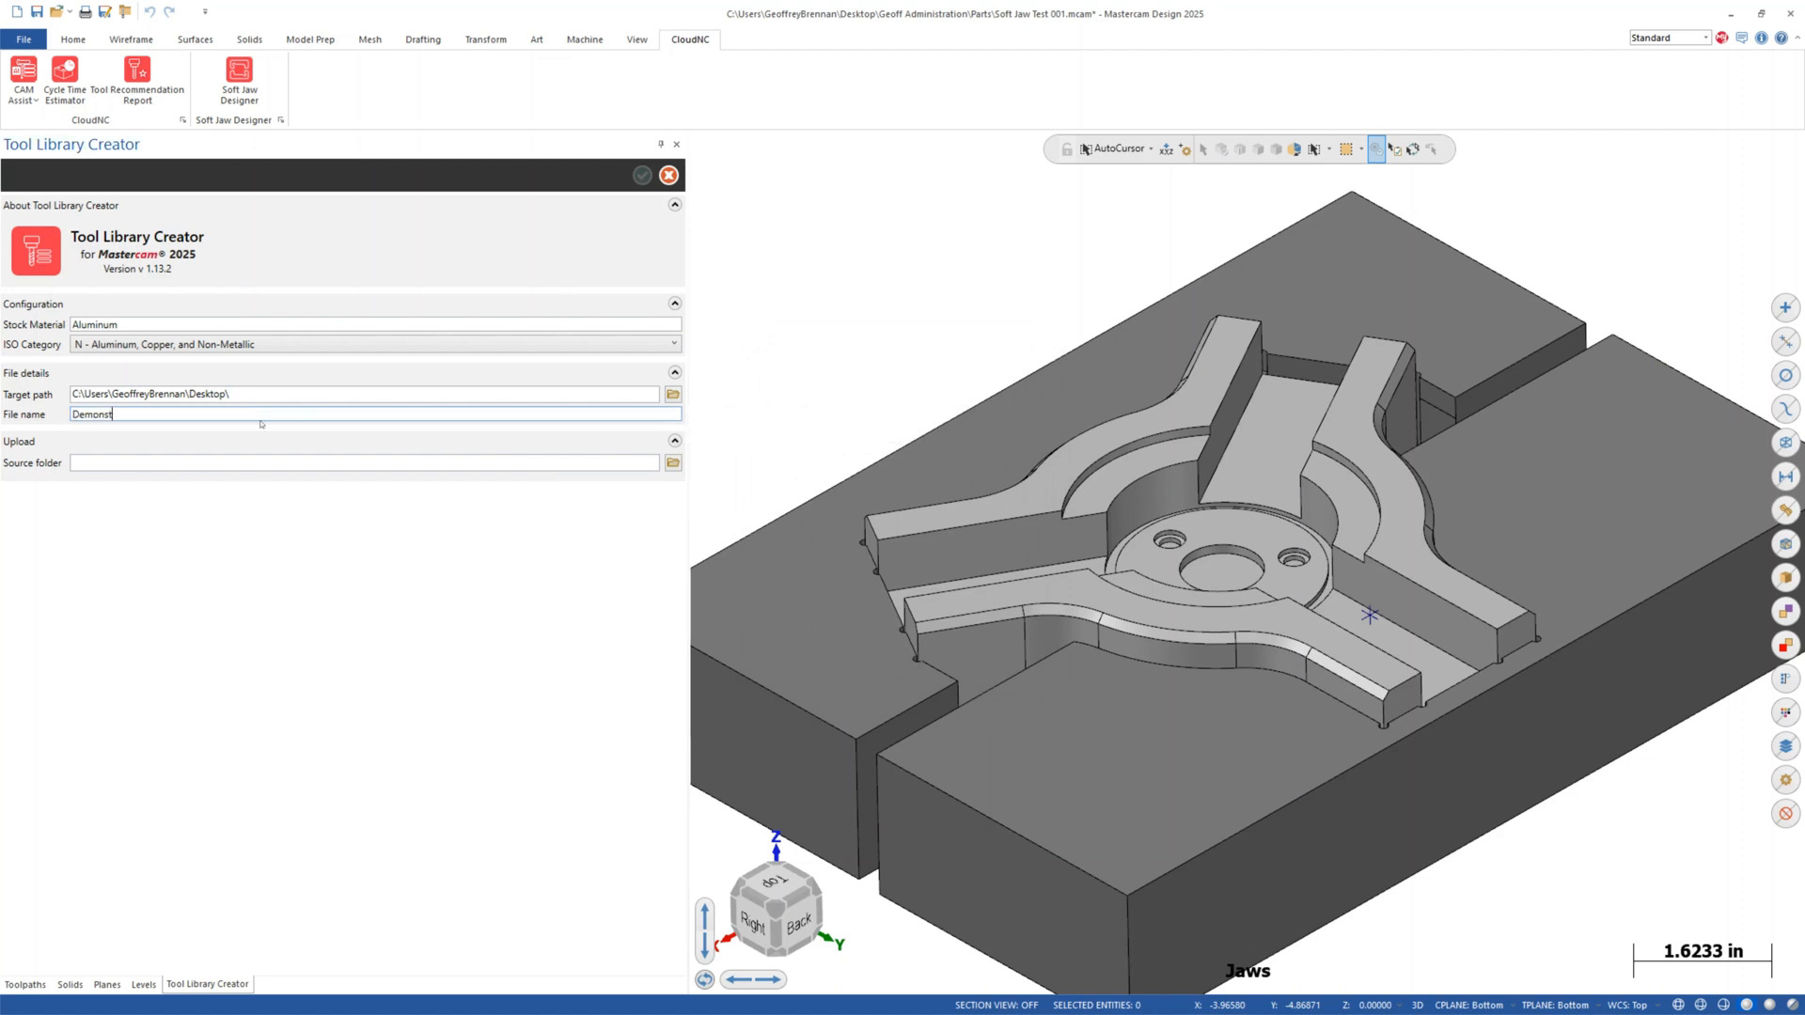
text(ation of Tool Library Creator)
Choose the "Parts for Tool Library" folder inside Parts as the source folder for the part files.
click(673, 462)
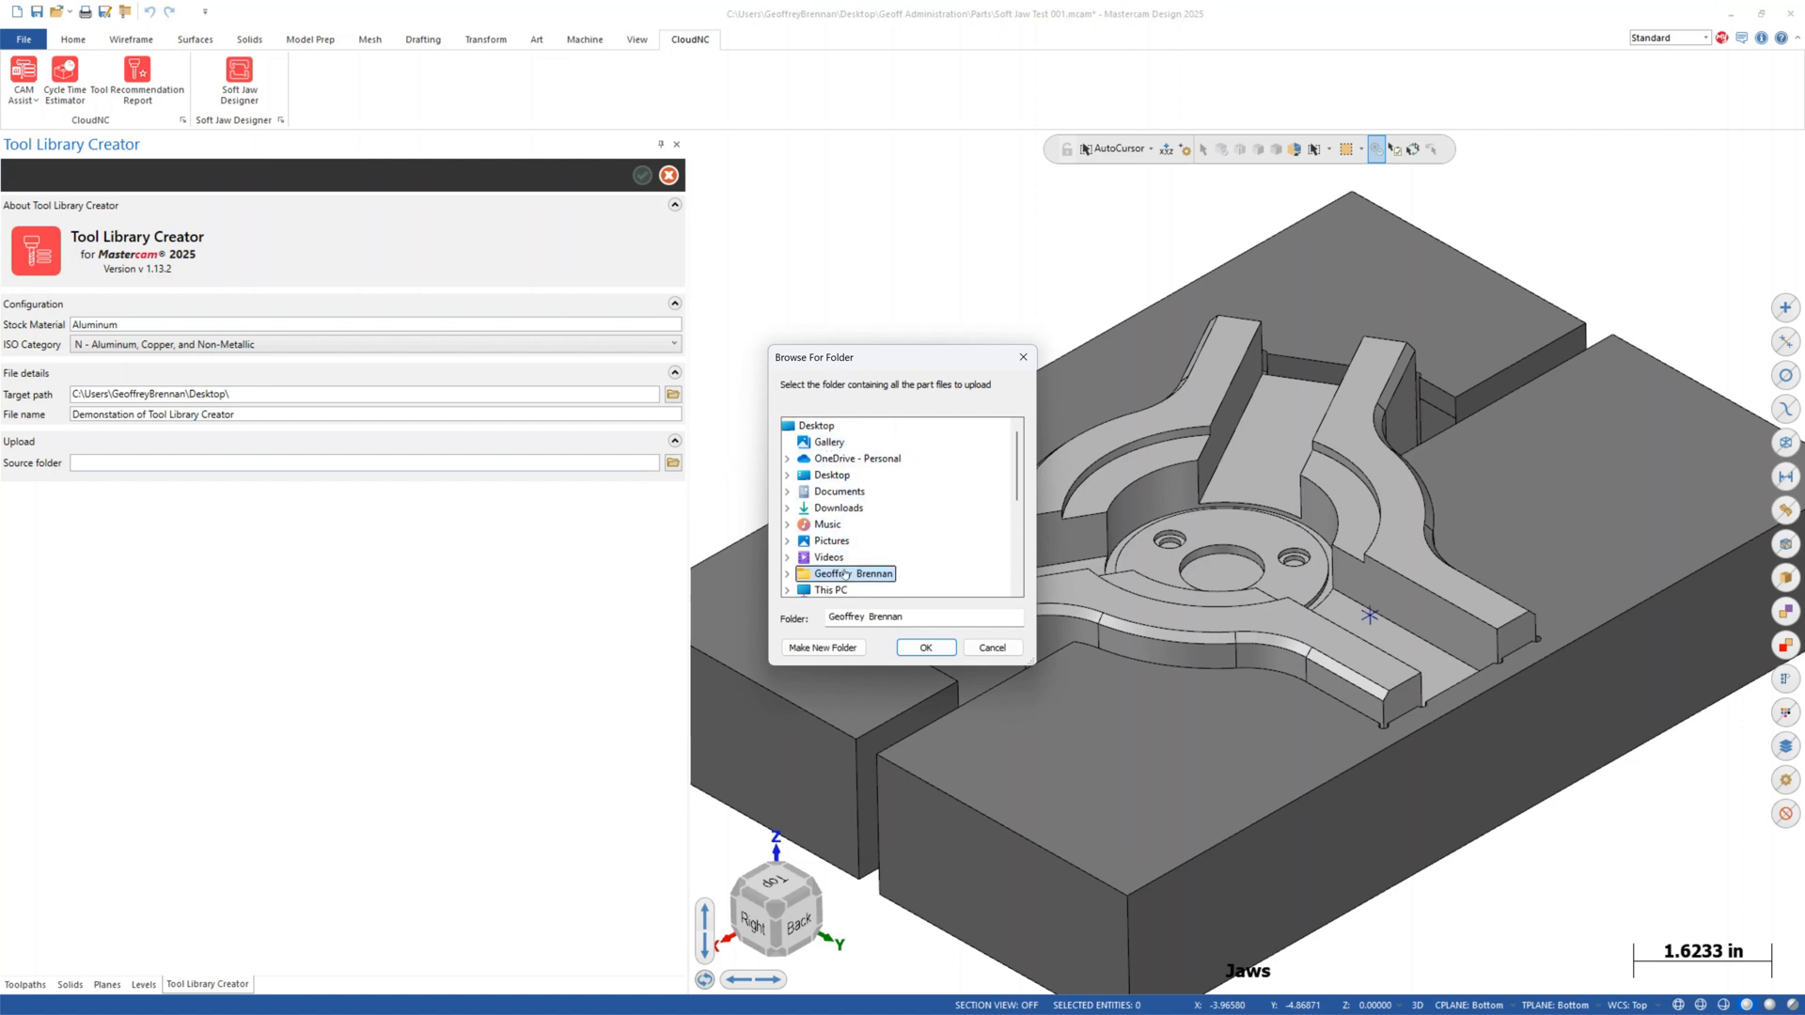
scroll(856, 568, down, 2)
scroll(855, 568, down, 1)
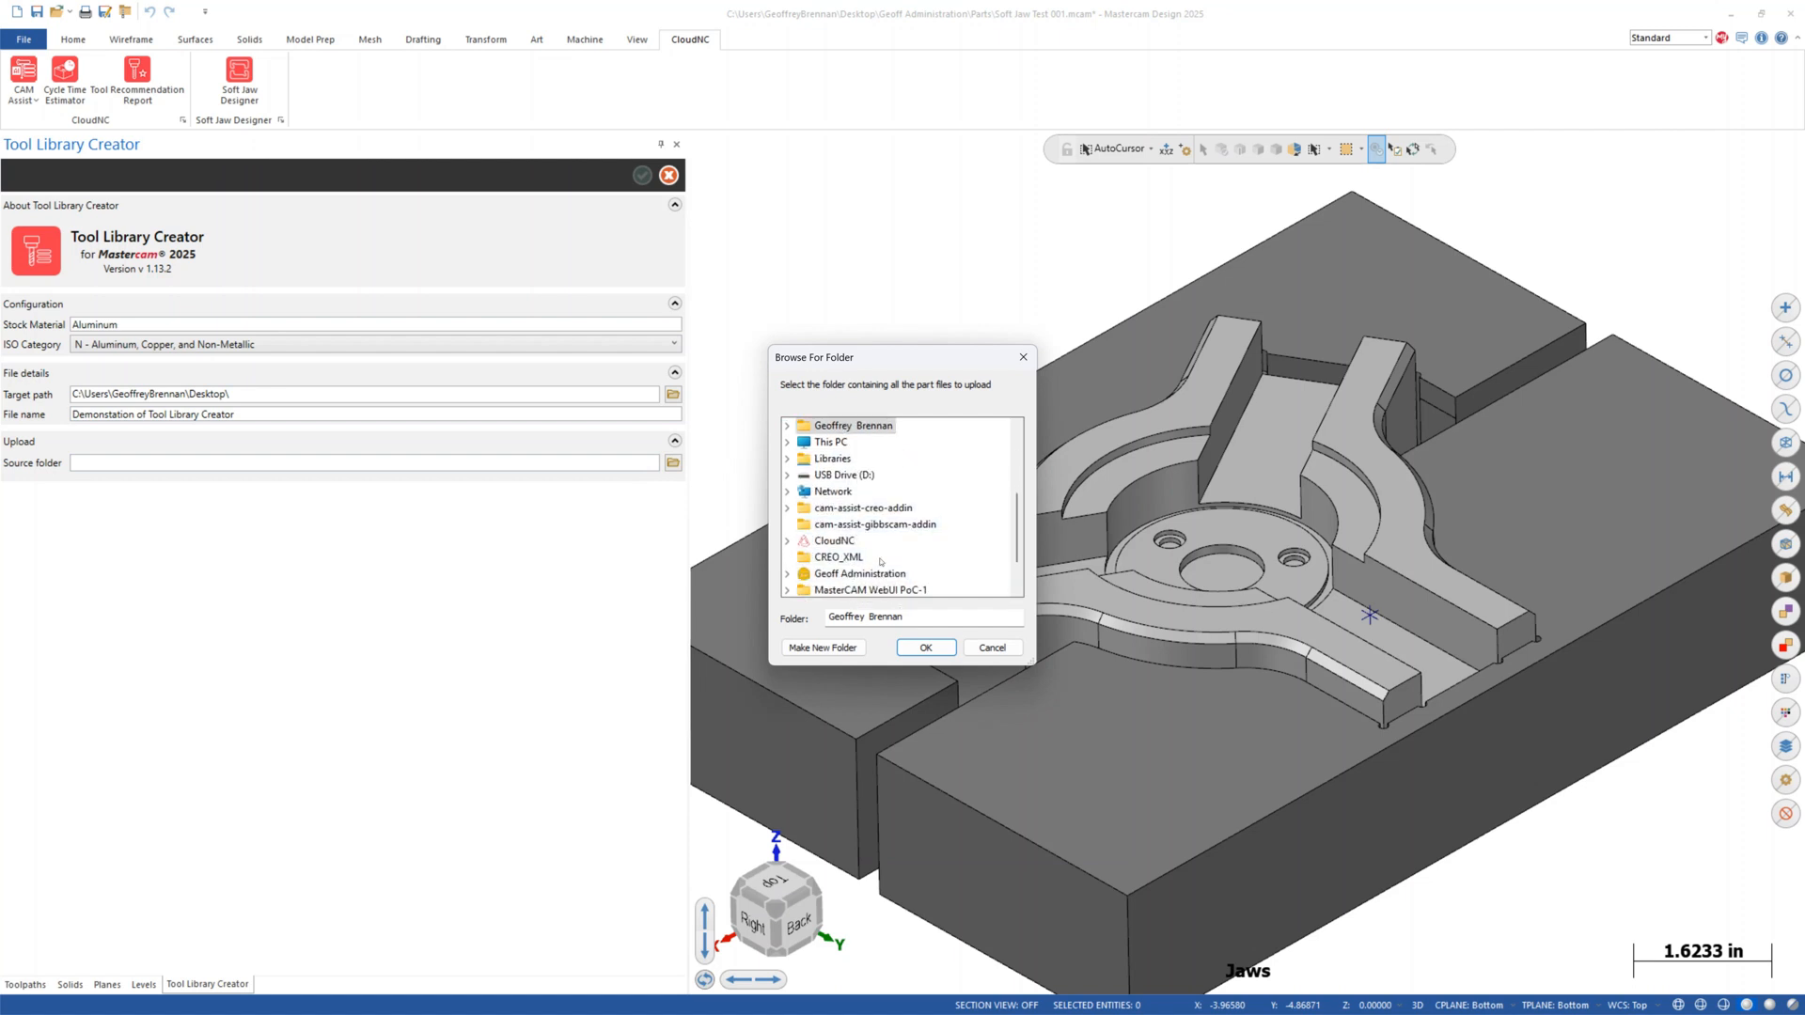
click(786, 574)
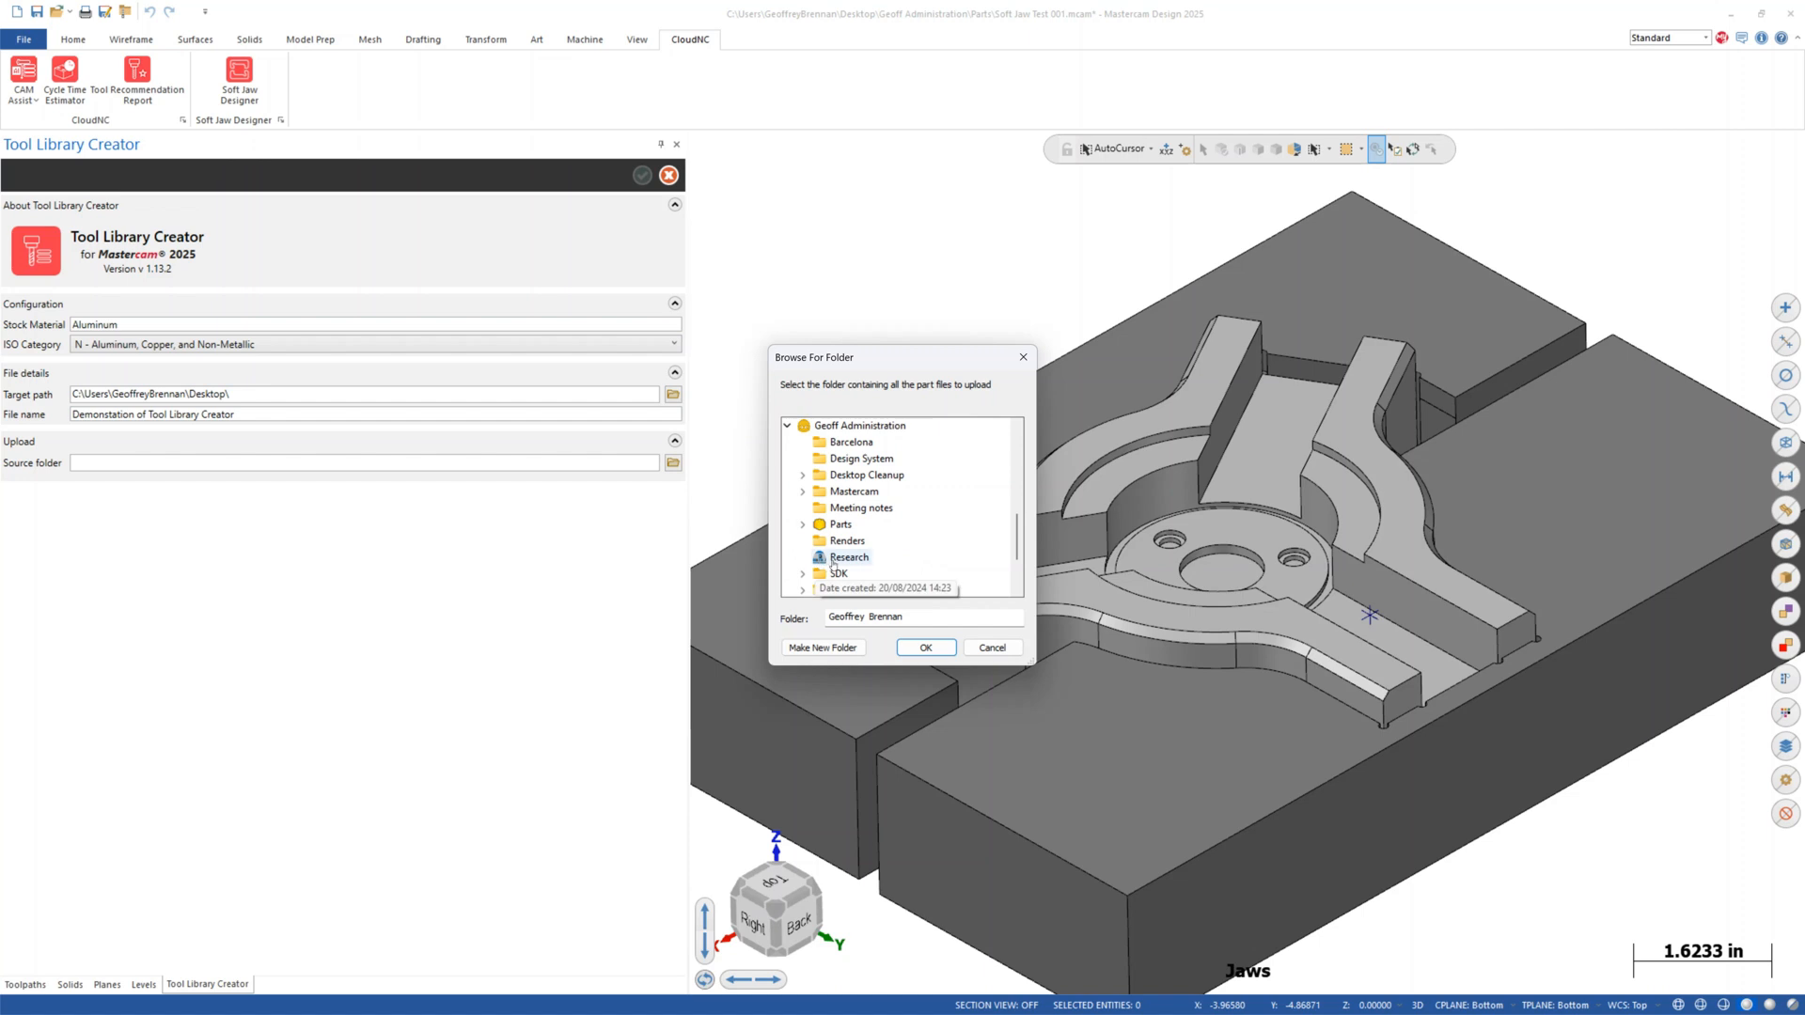
click(803, 525)
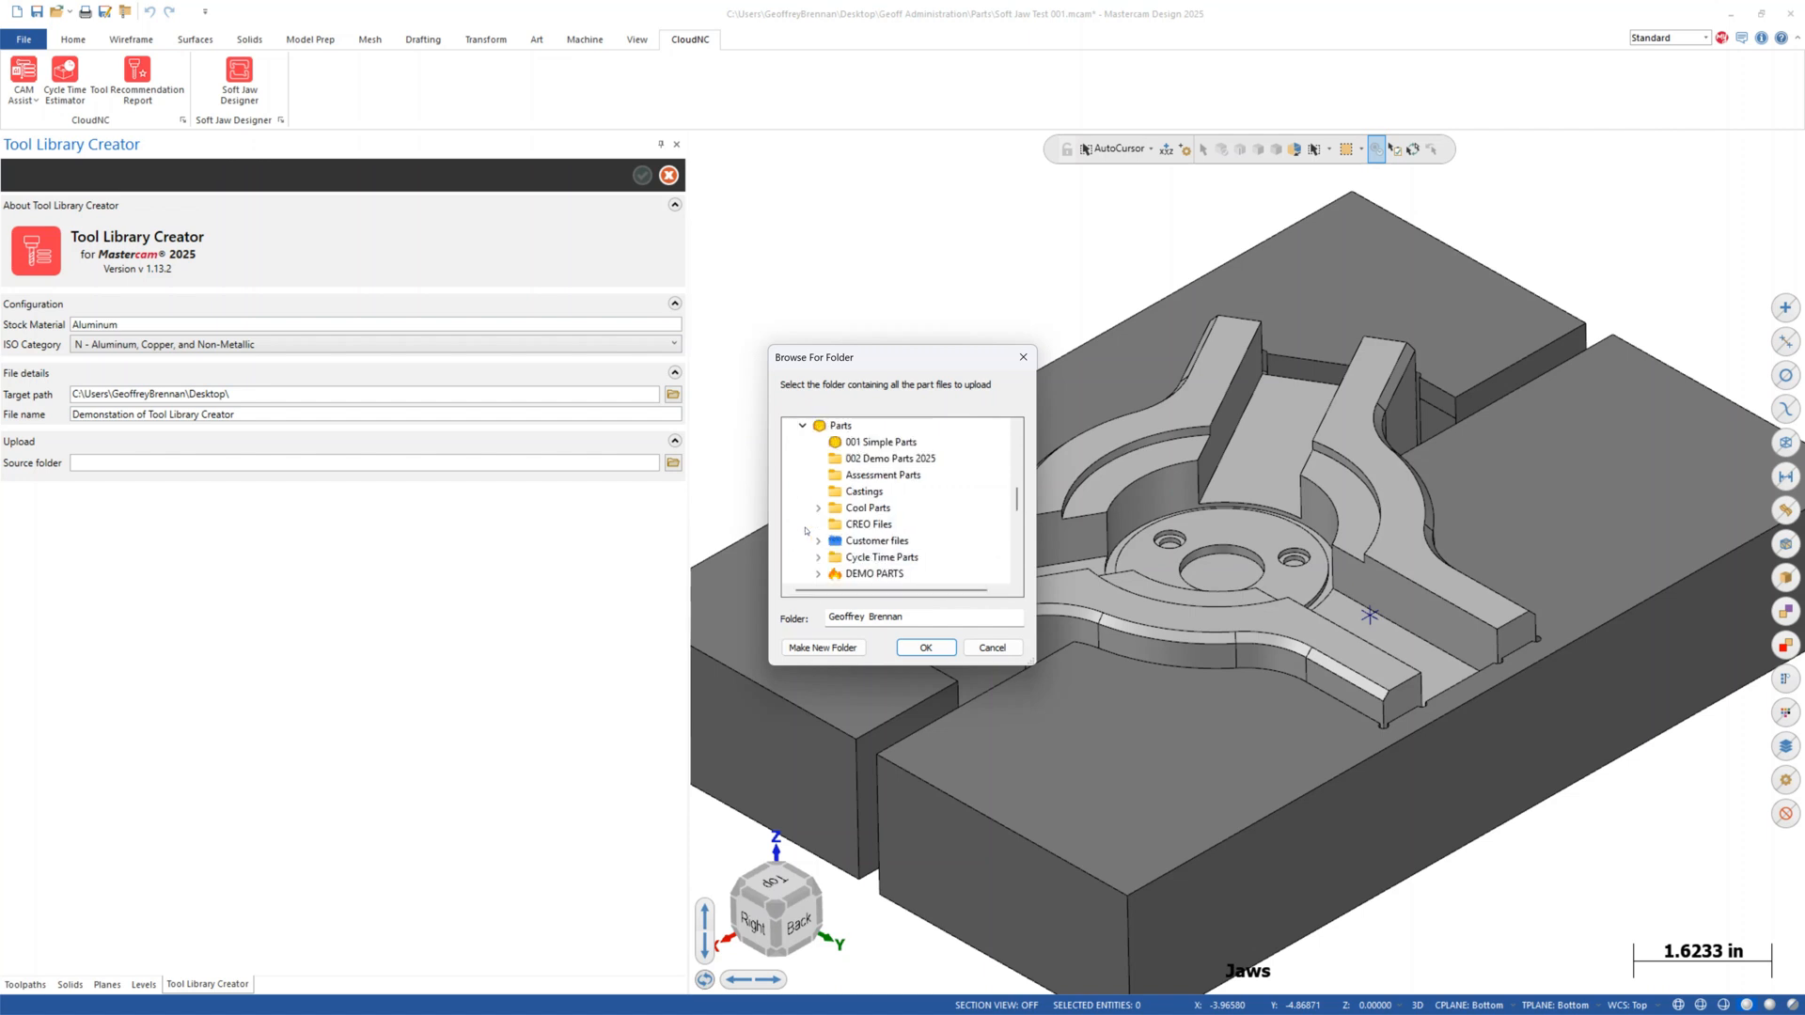
scroll(893, 526, down, 1)
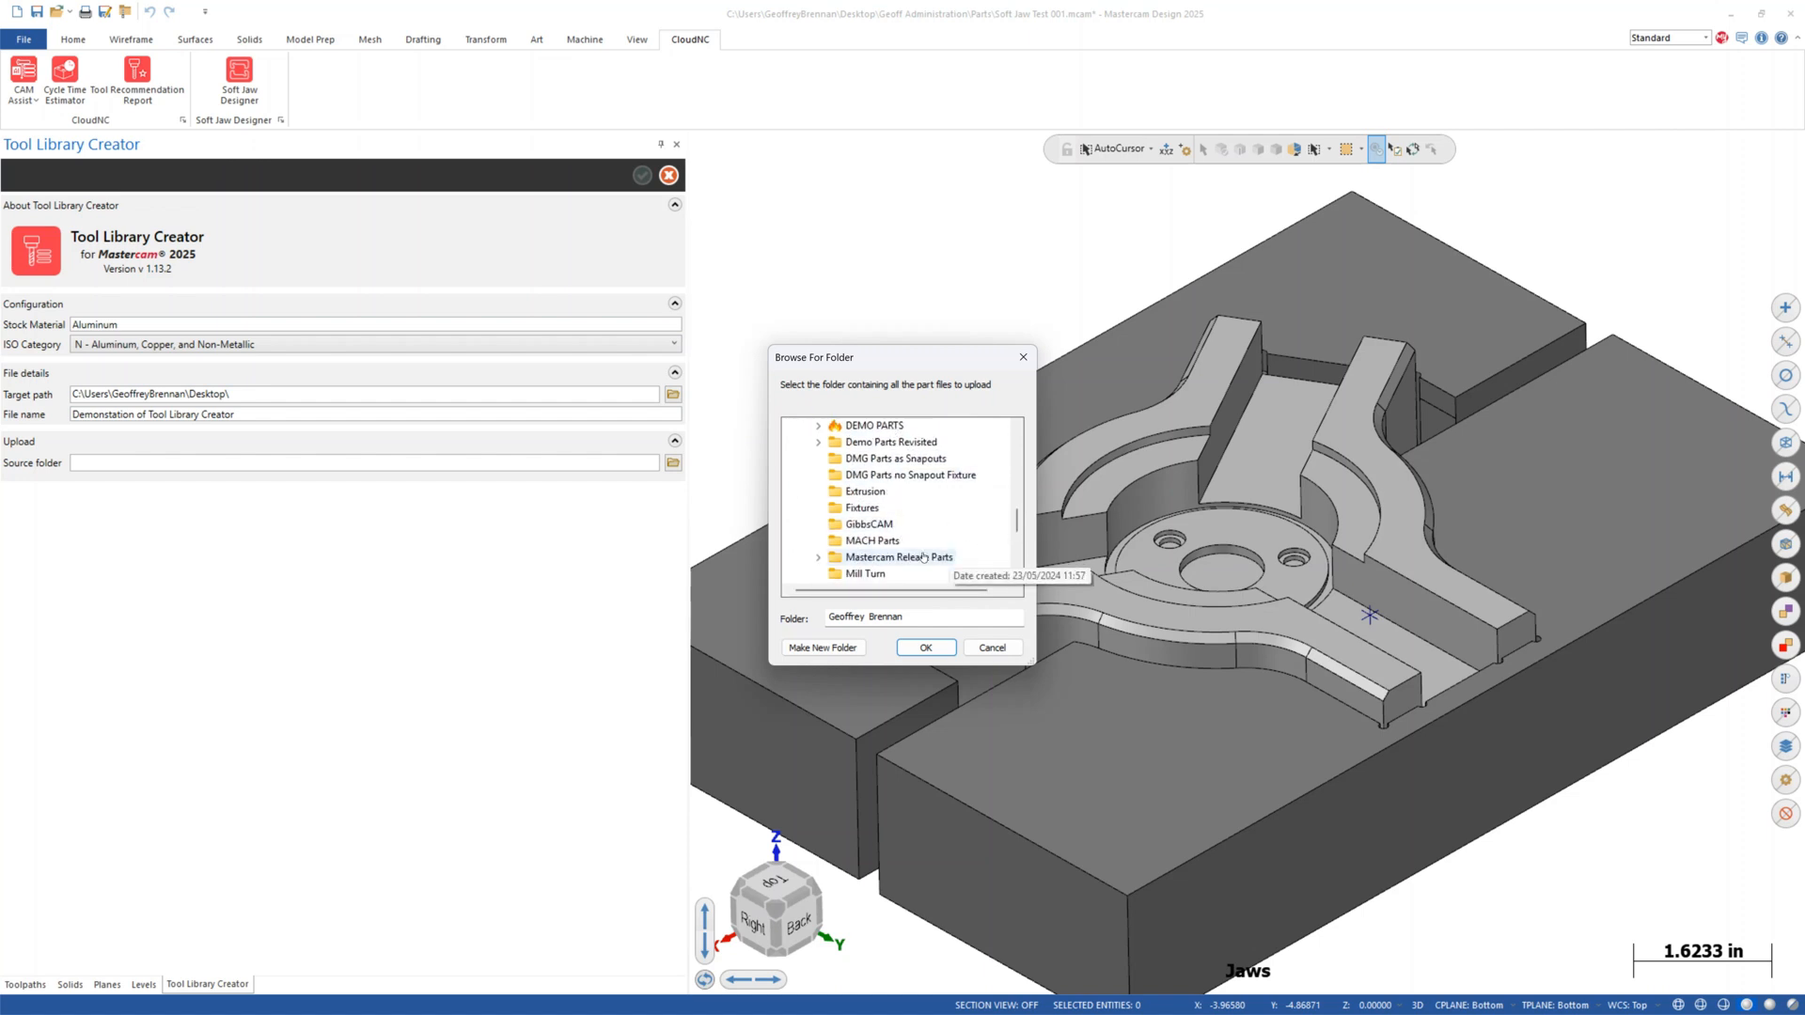
scroll(898, 545, down, 2)
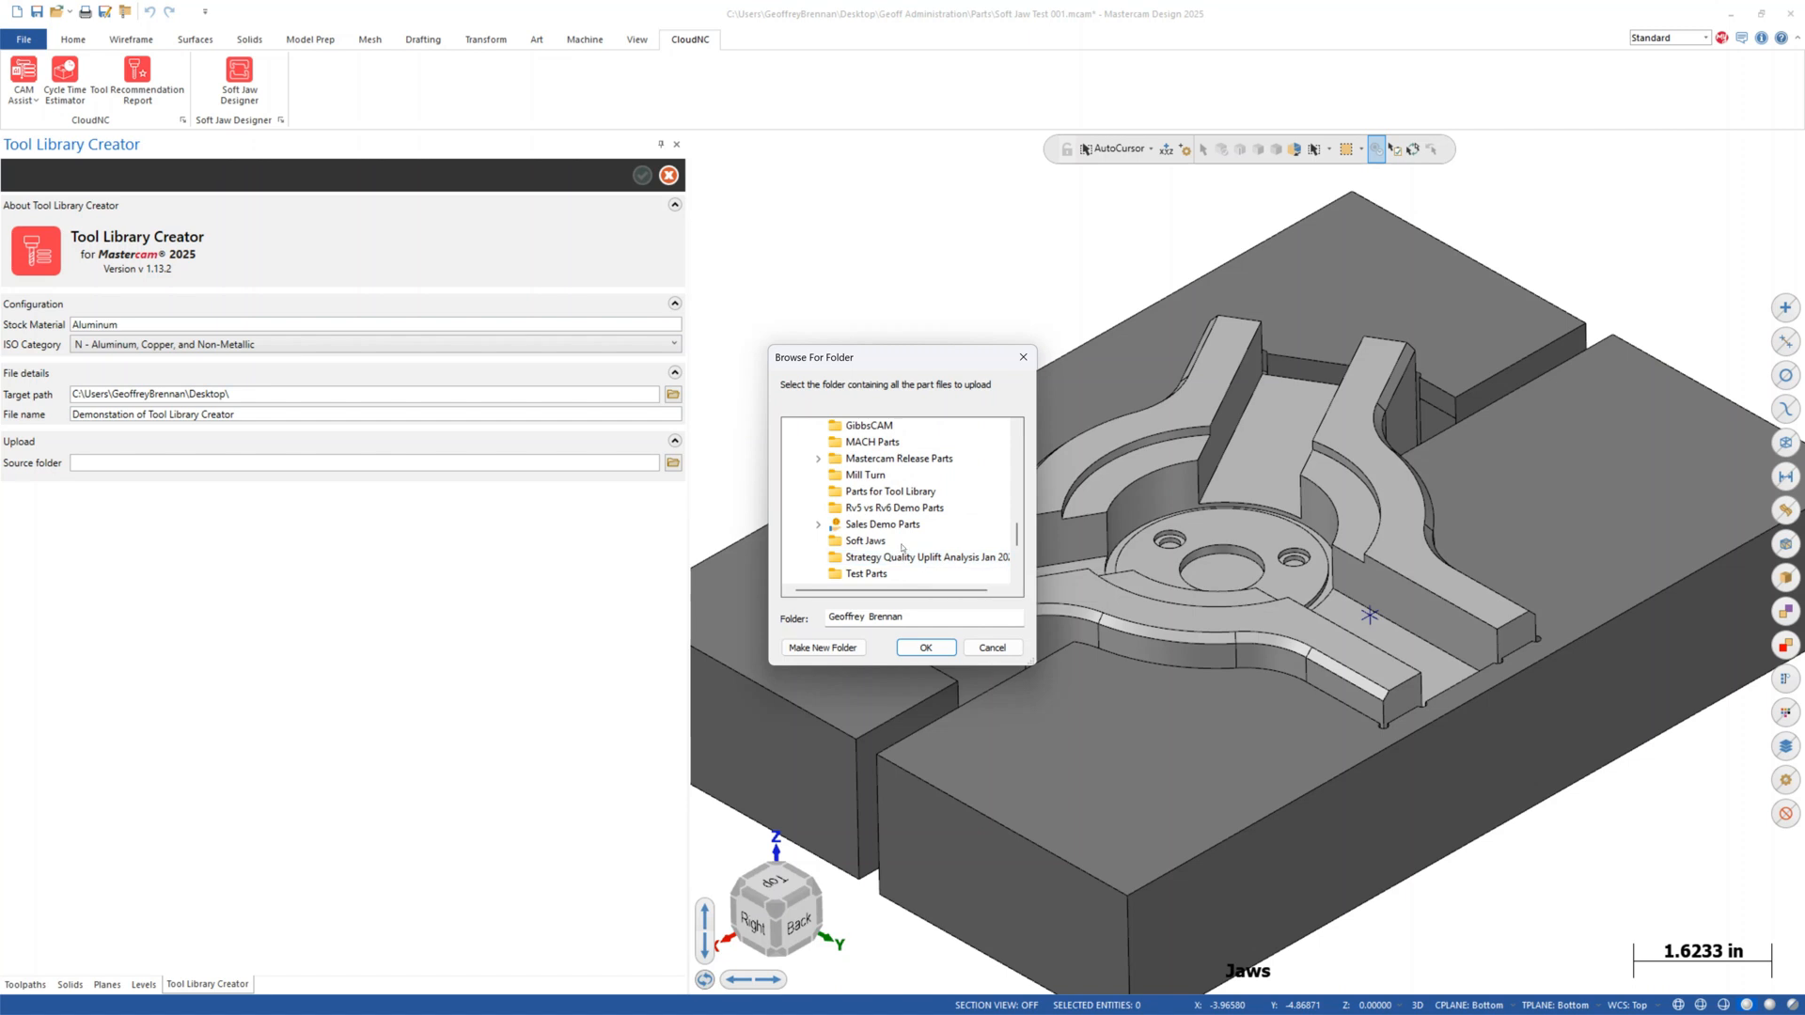
click(913, 492)
click(926, 647)
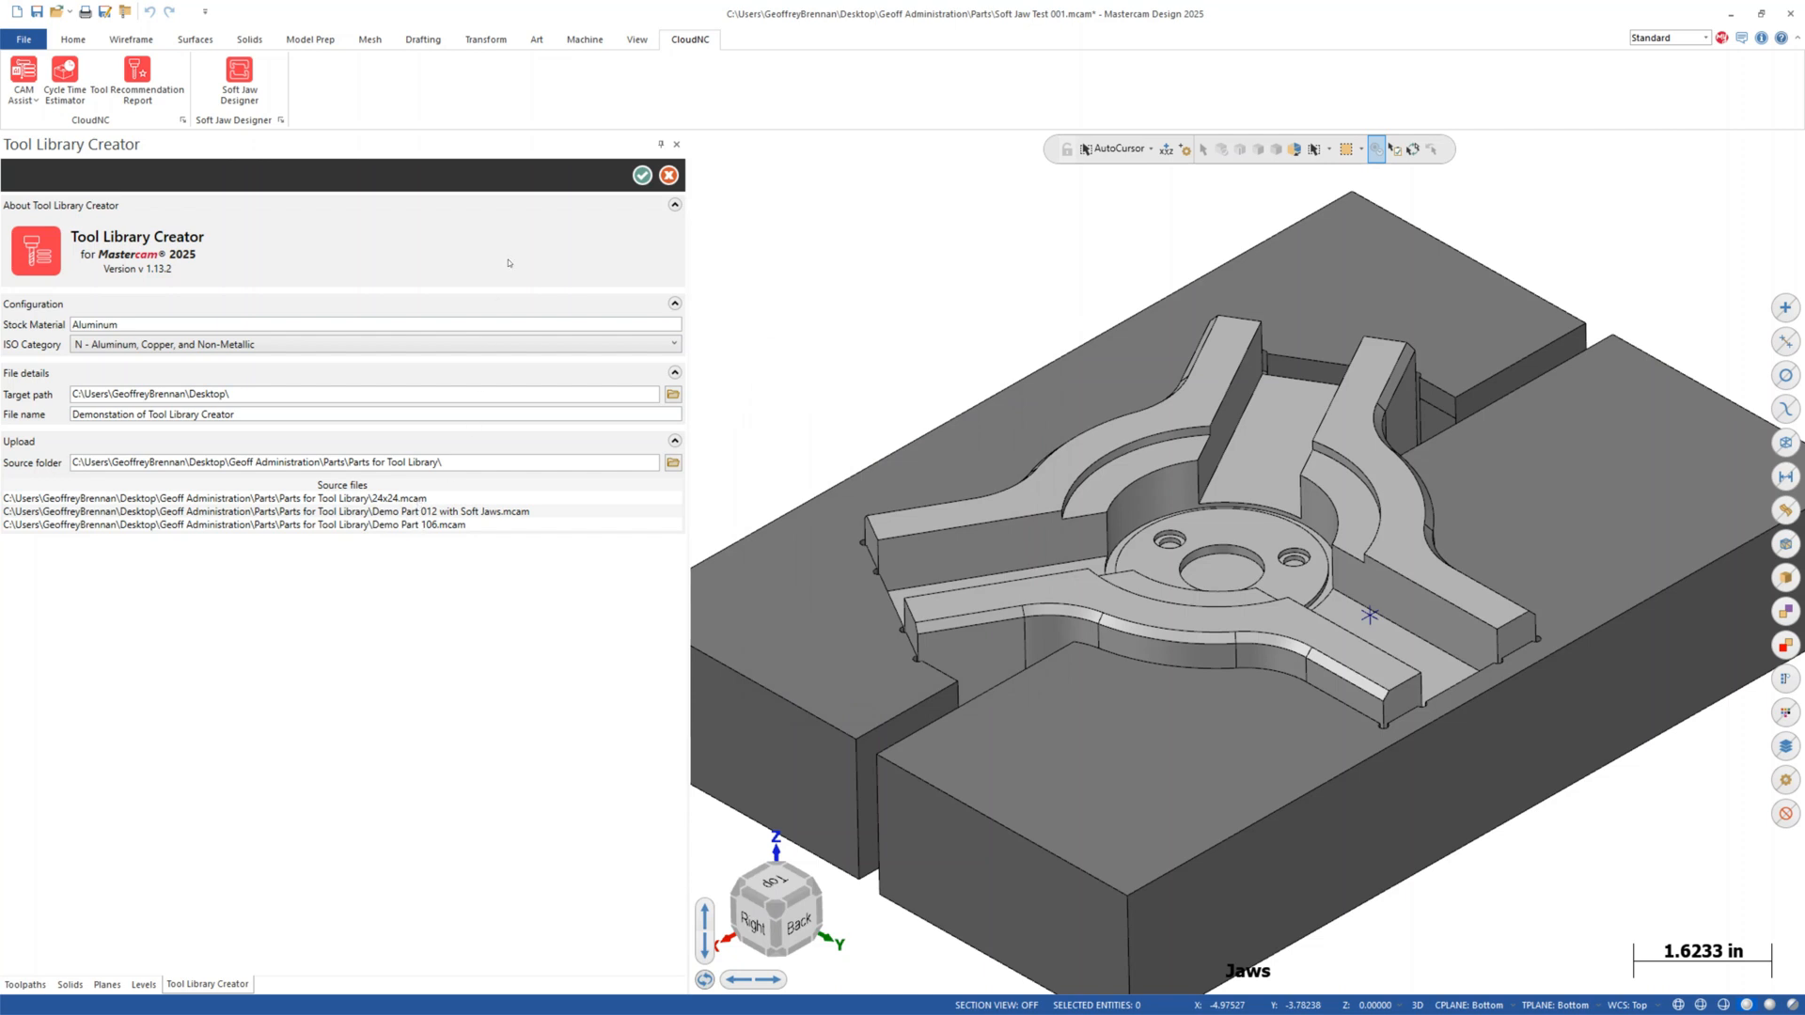
Generate the tool library from the source files, dismiss the file-opening warning, and open the library in the Tool Manager.
click(651, 178)
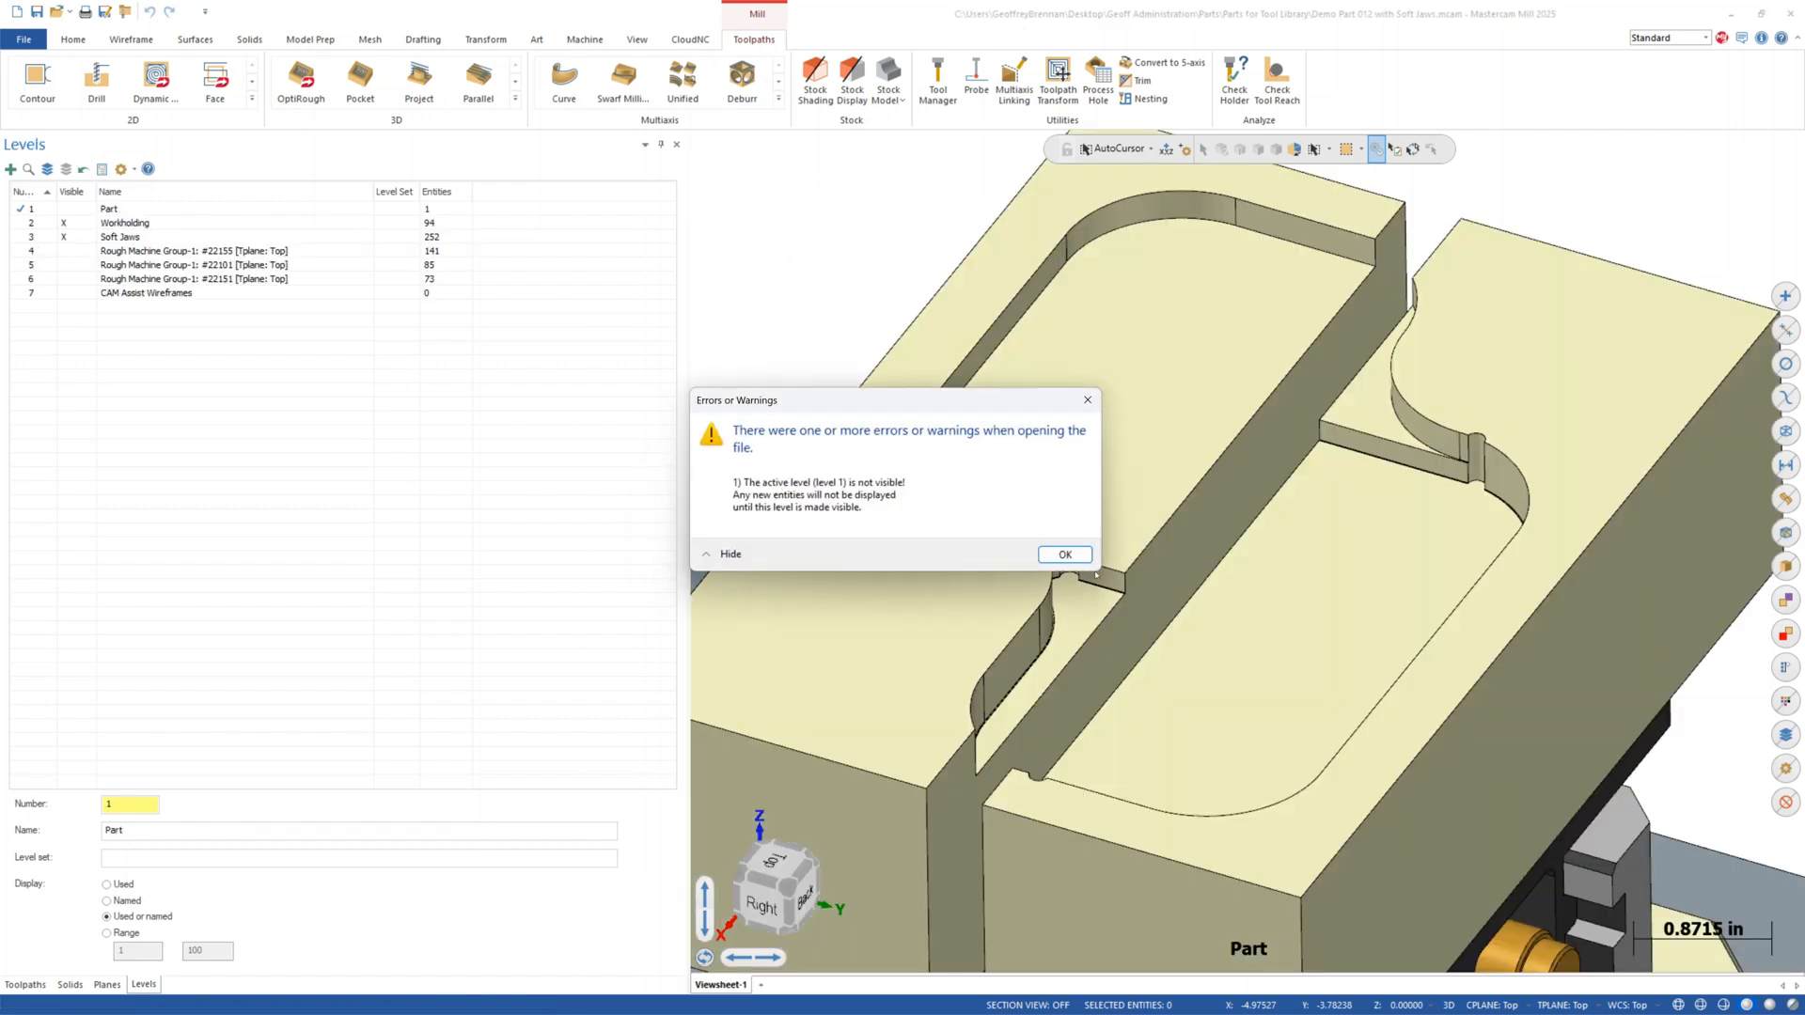
click(1067, 554)
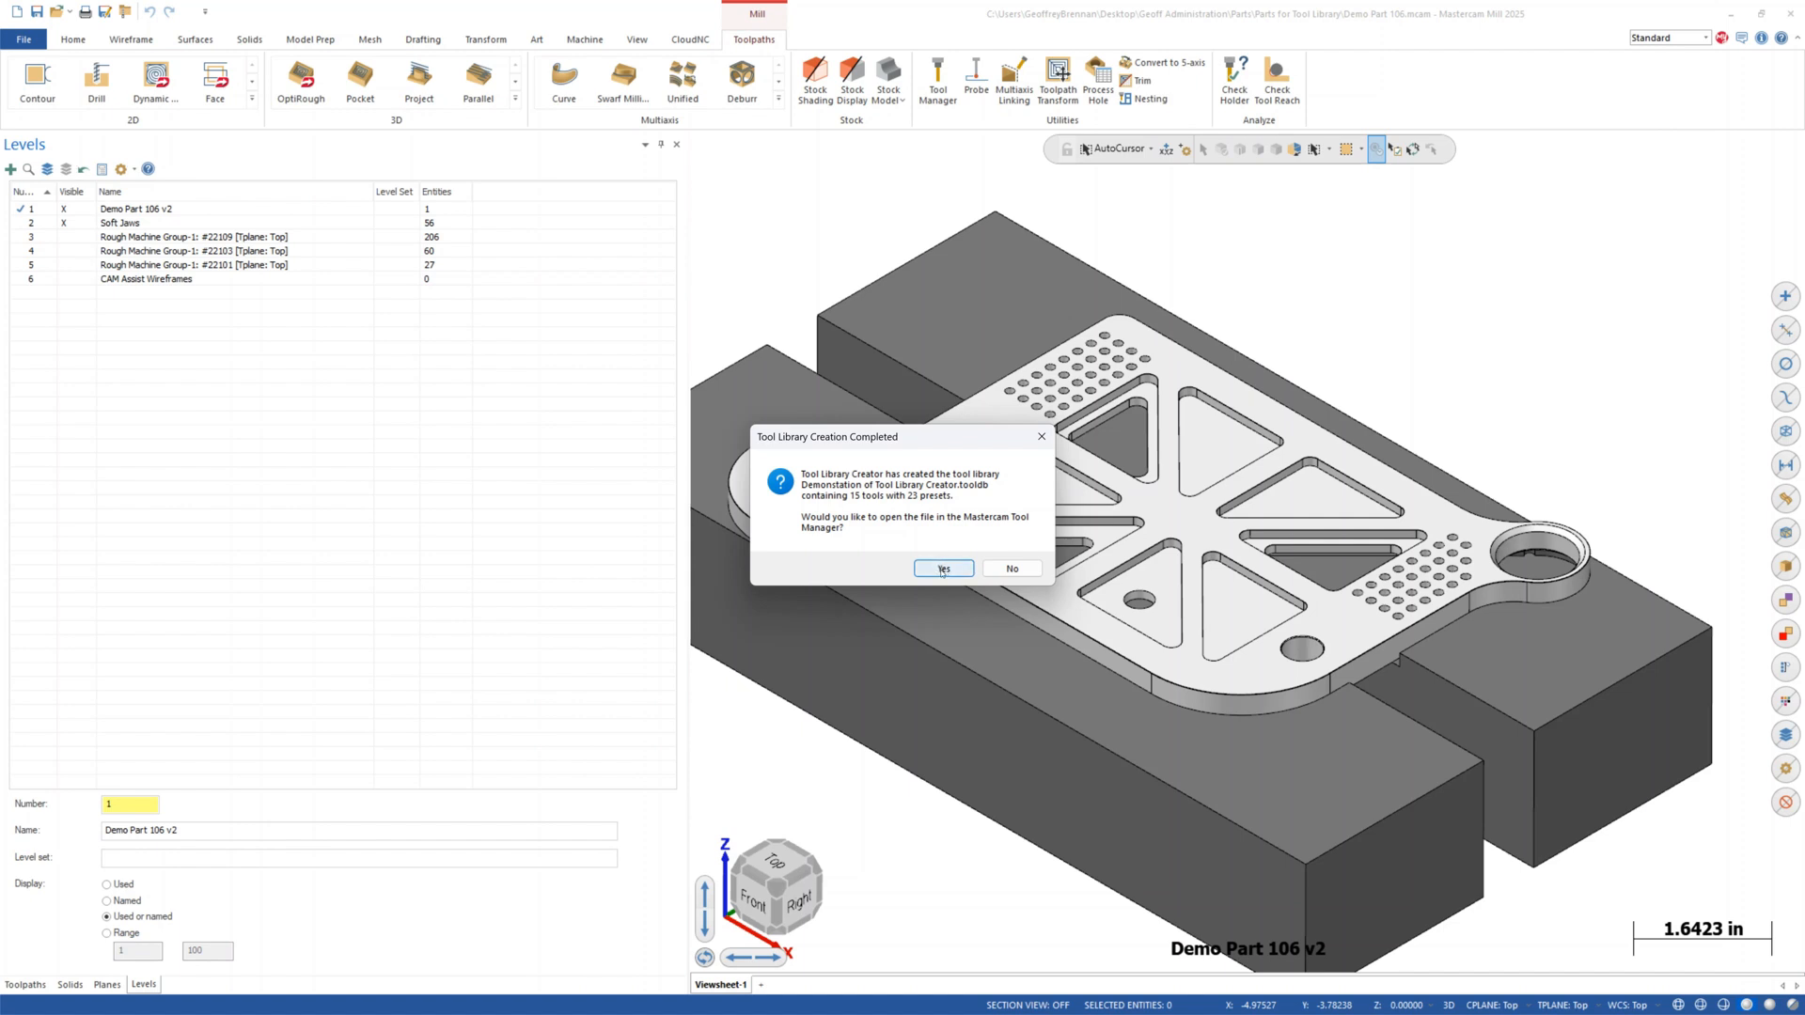
click(943, 569)
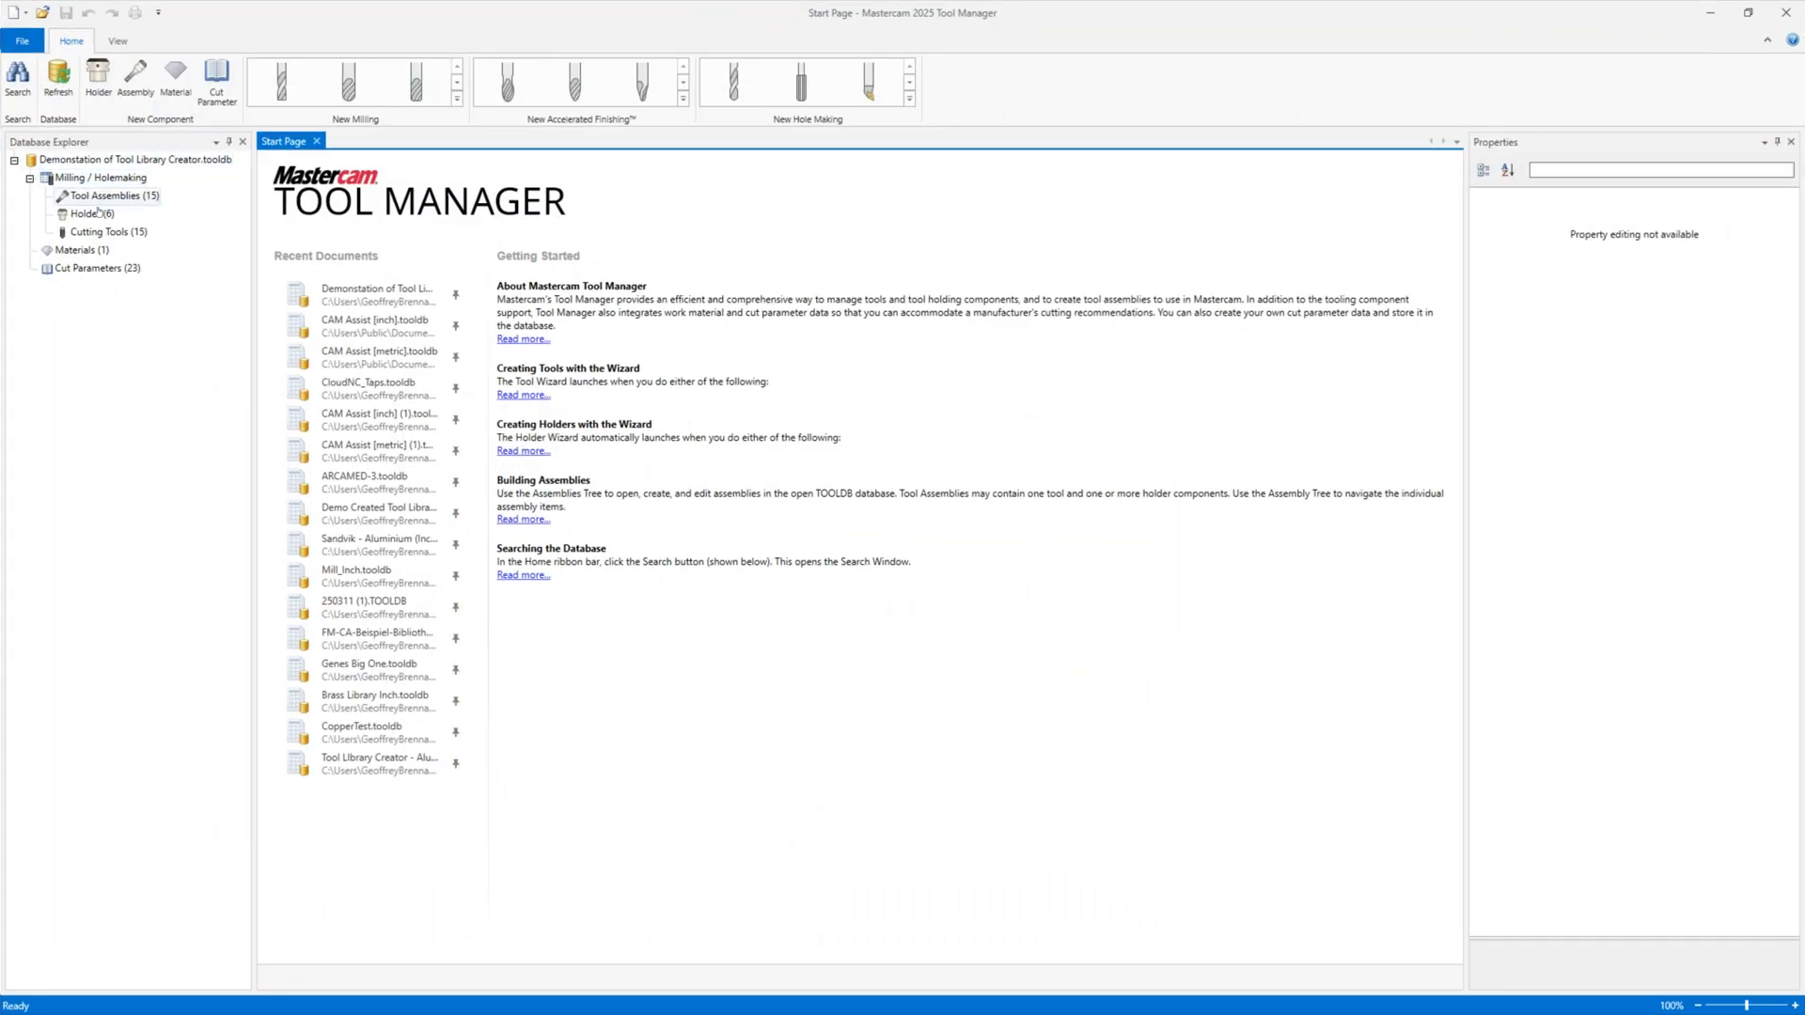
Review the created library's tool assemblies, materials and cut parameters.
click(110, 197)
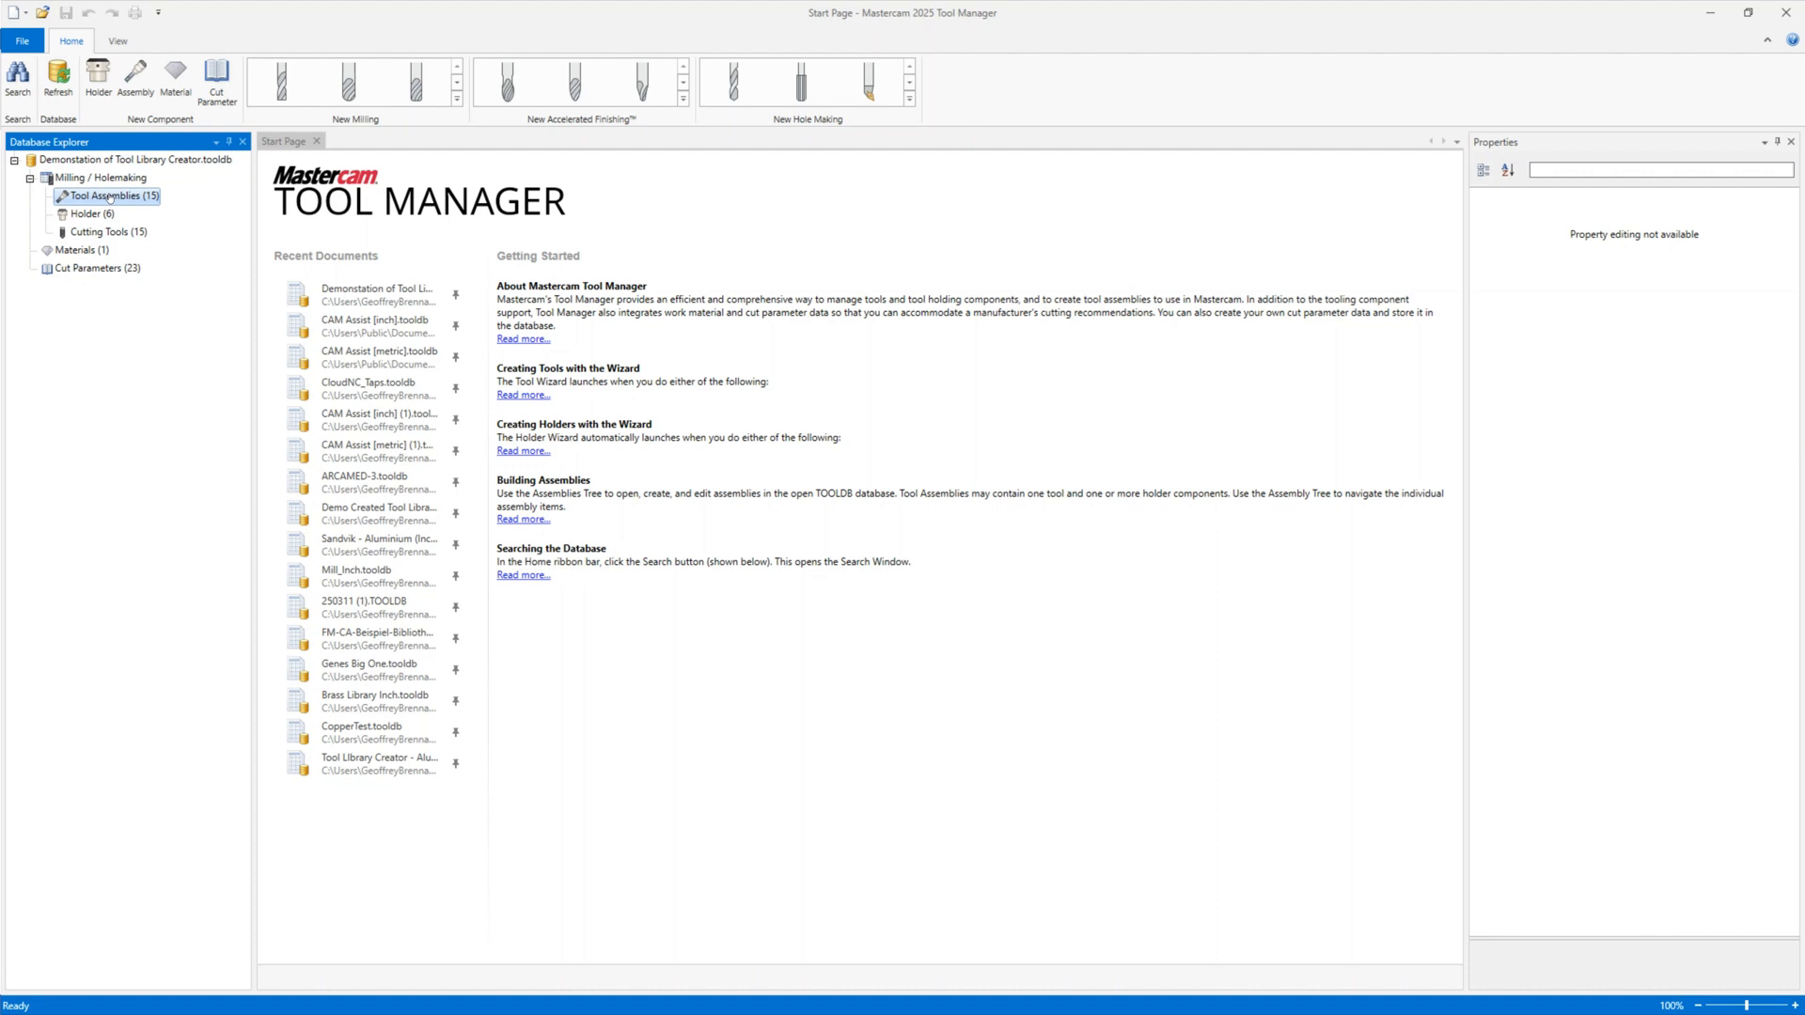
double_click(110, 196)
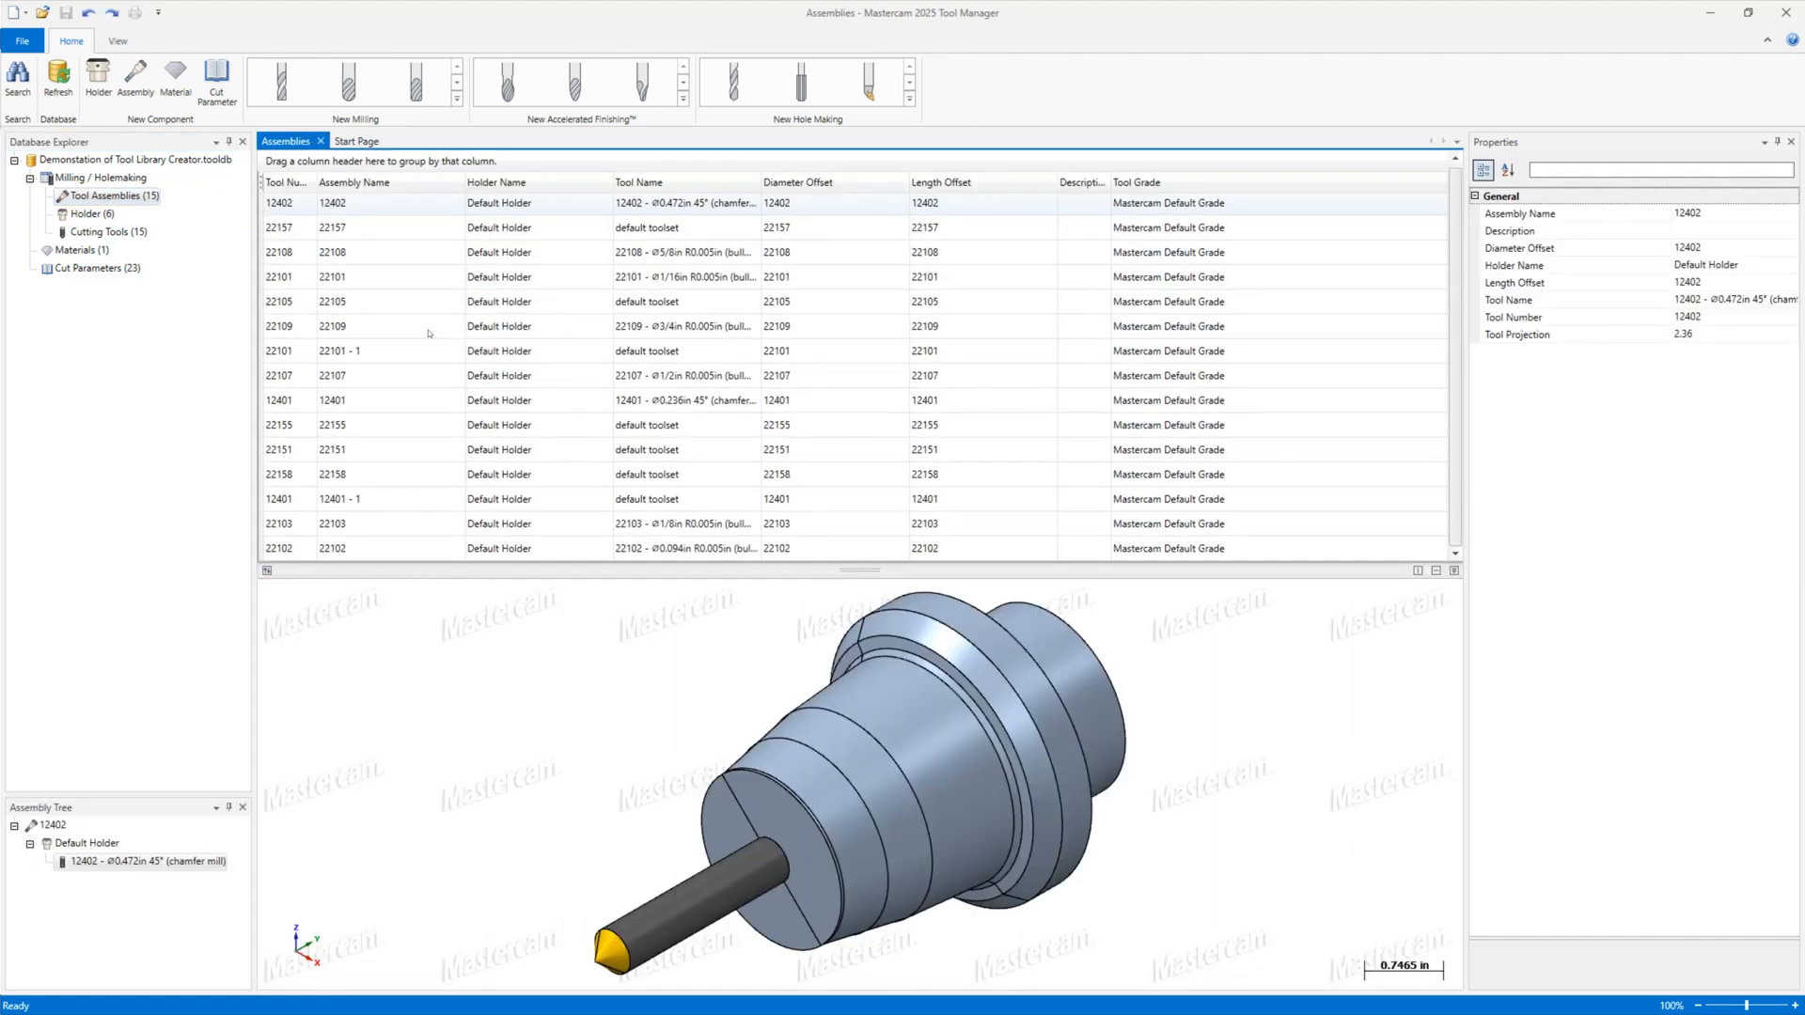
double_click(90, 251)
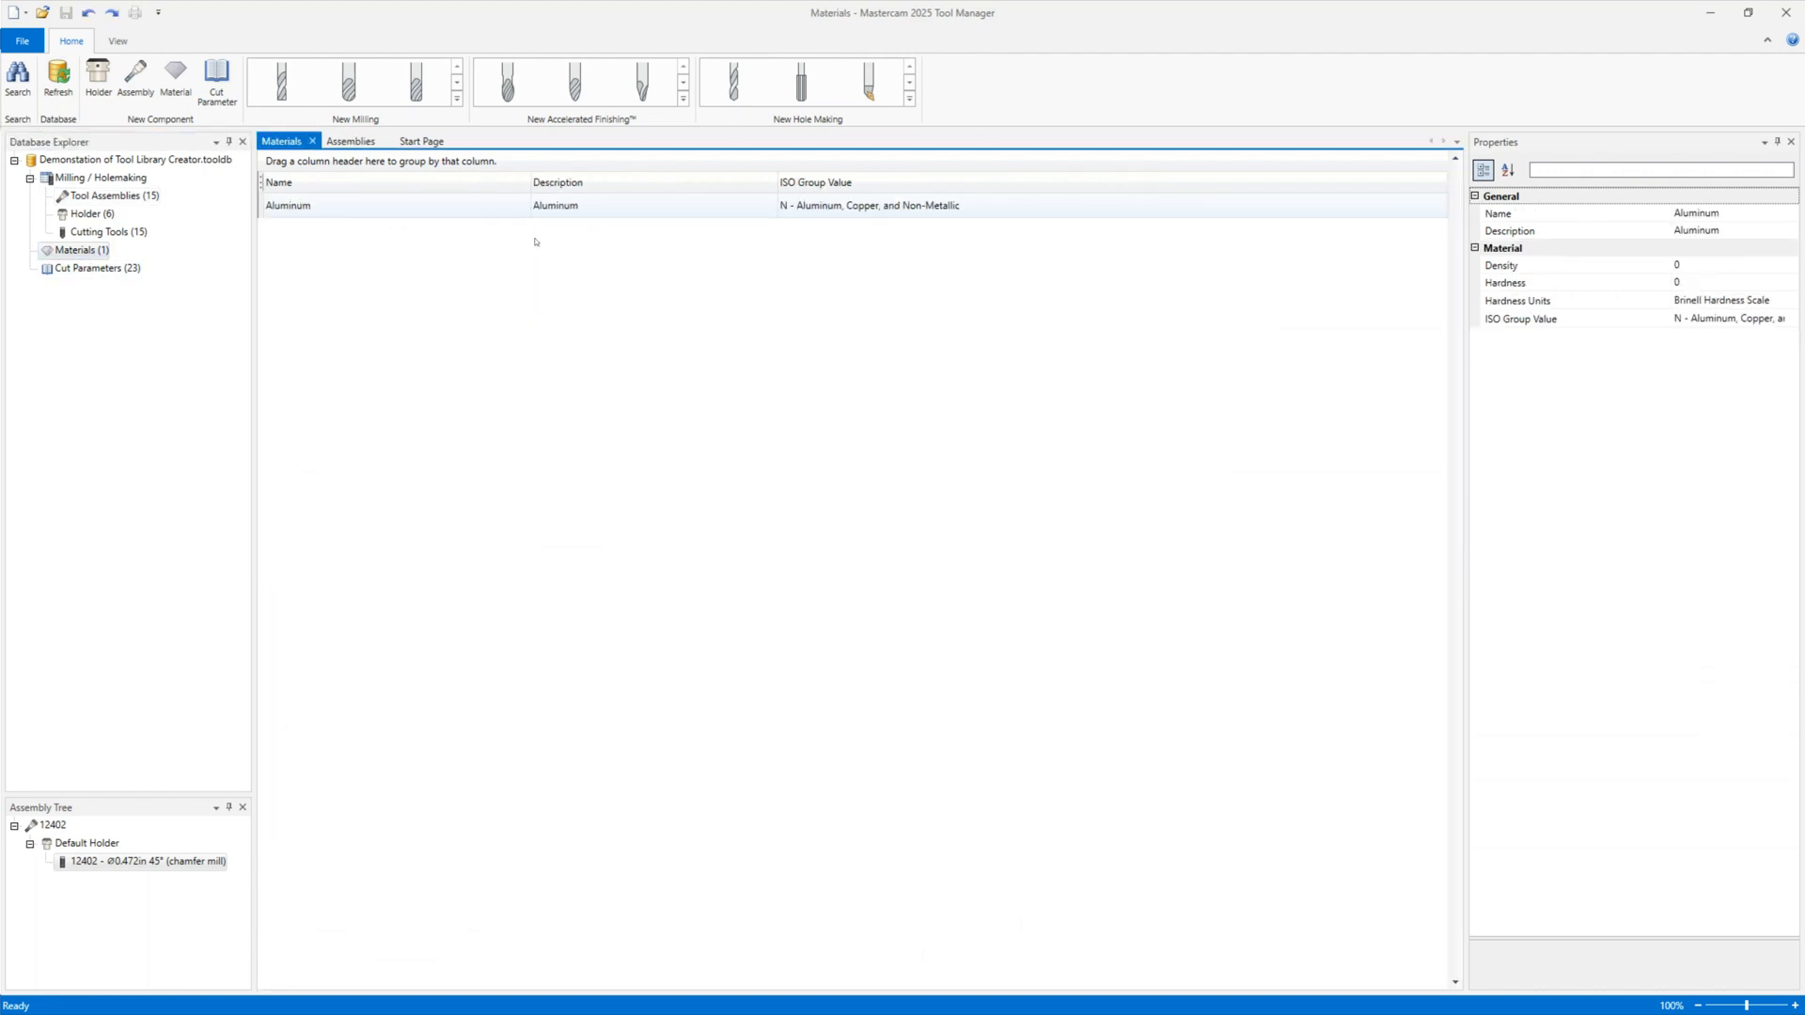
click(104, 267)
double_click(103, 267)
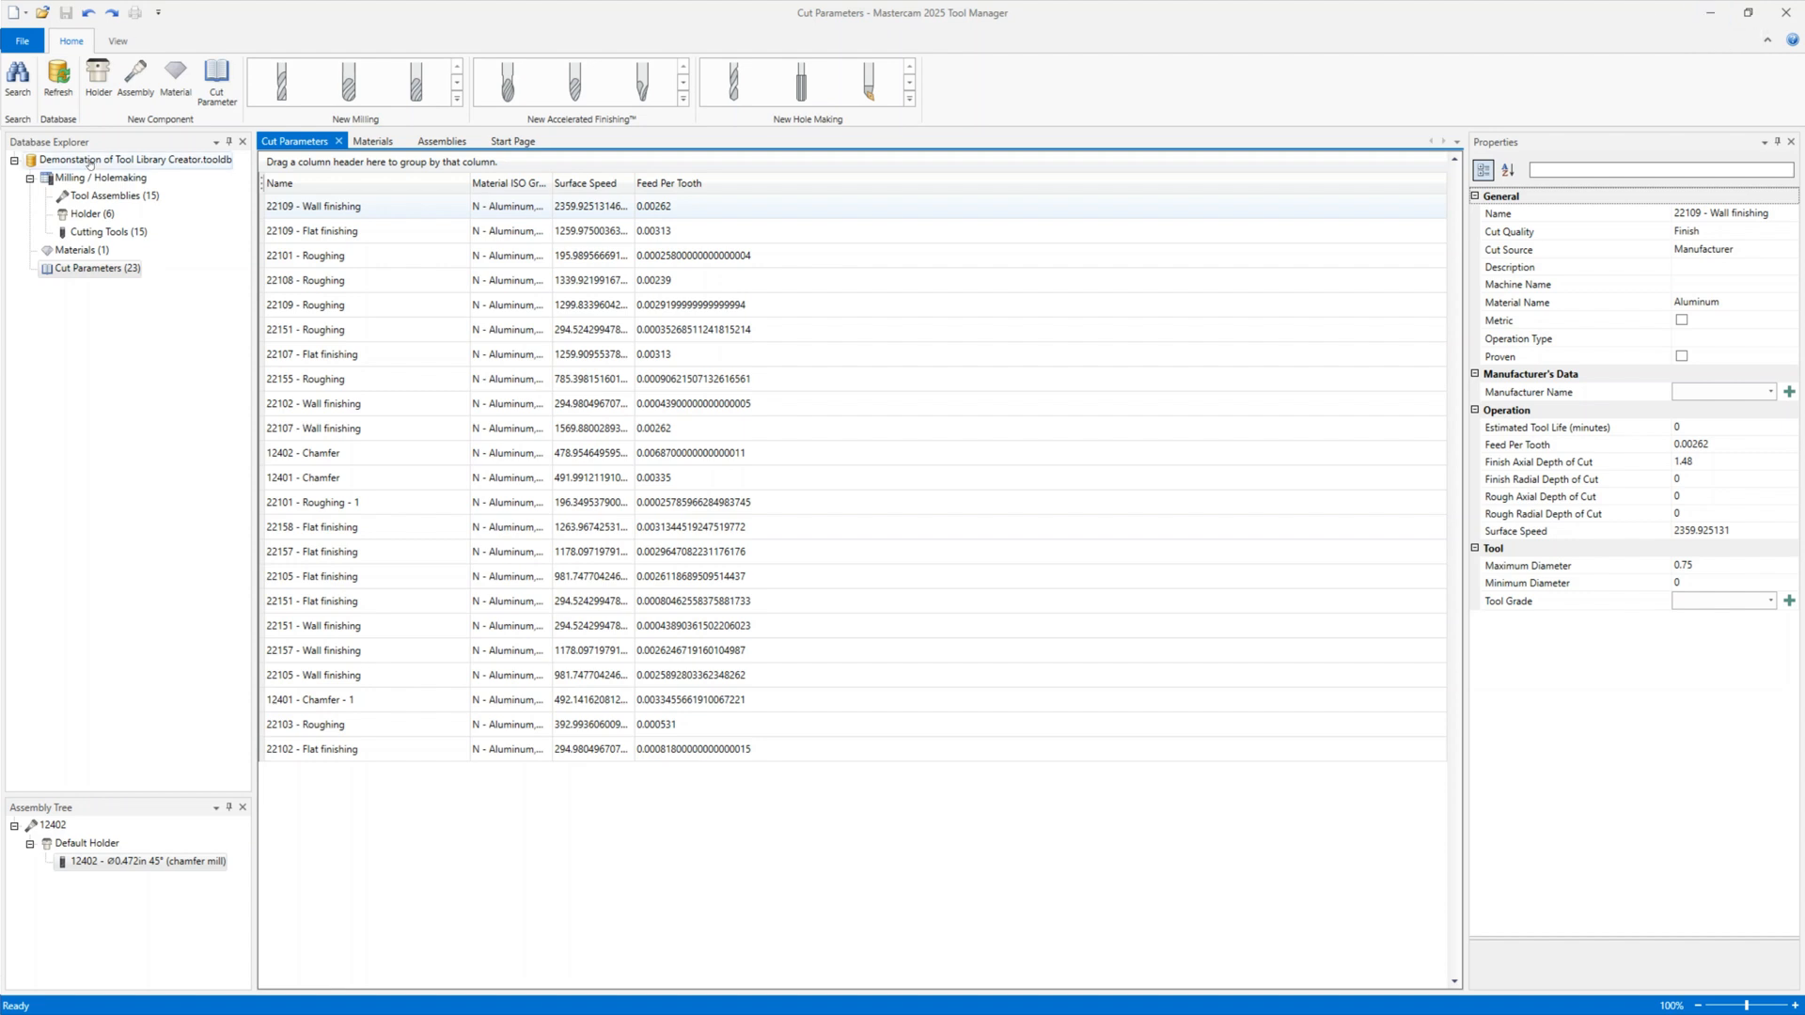
Minimize the Tool Manager to return to Mastercam and open the CloudNC Demo 2 part.
click(1710, 12)
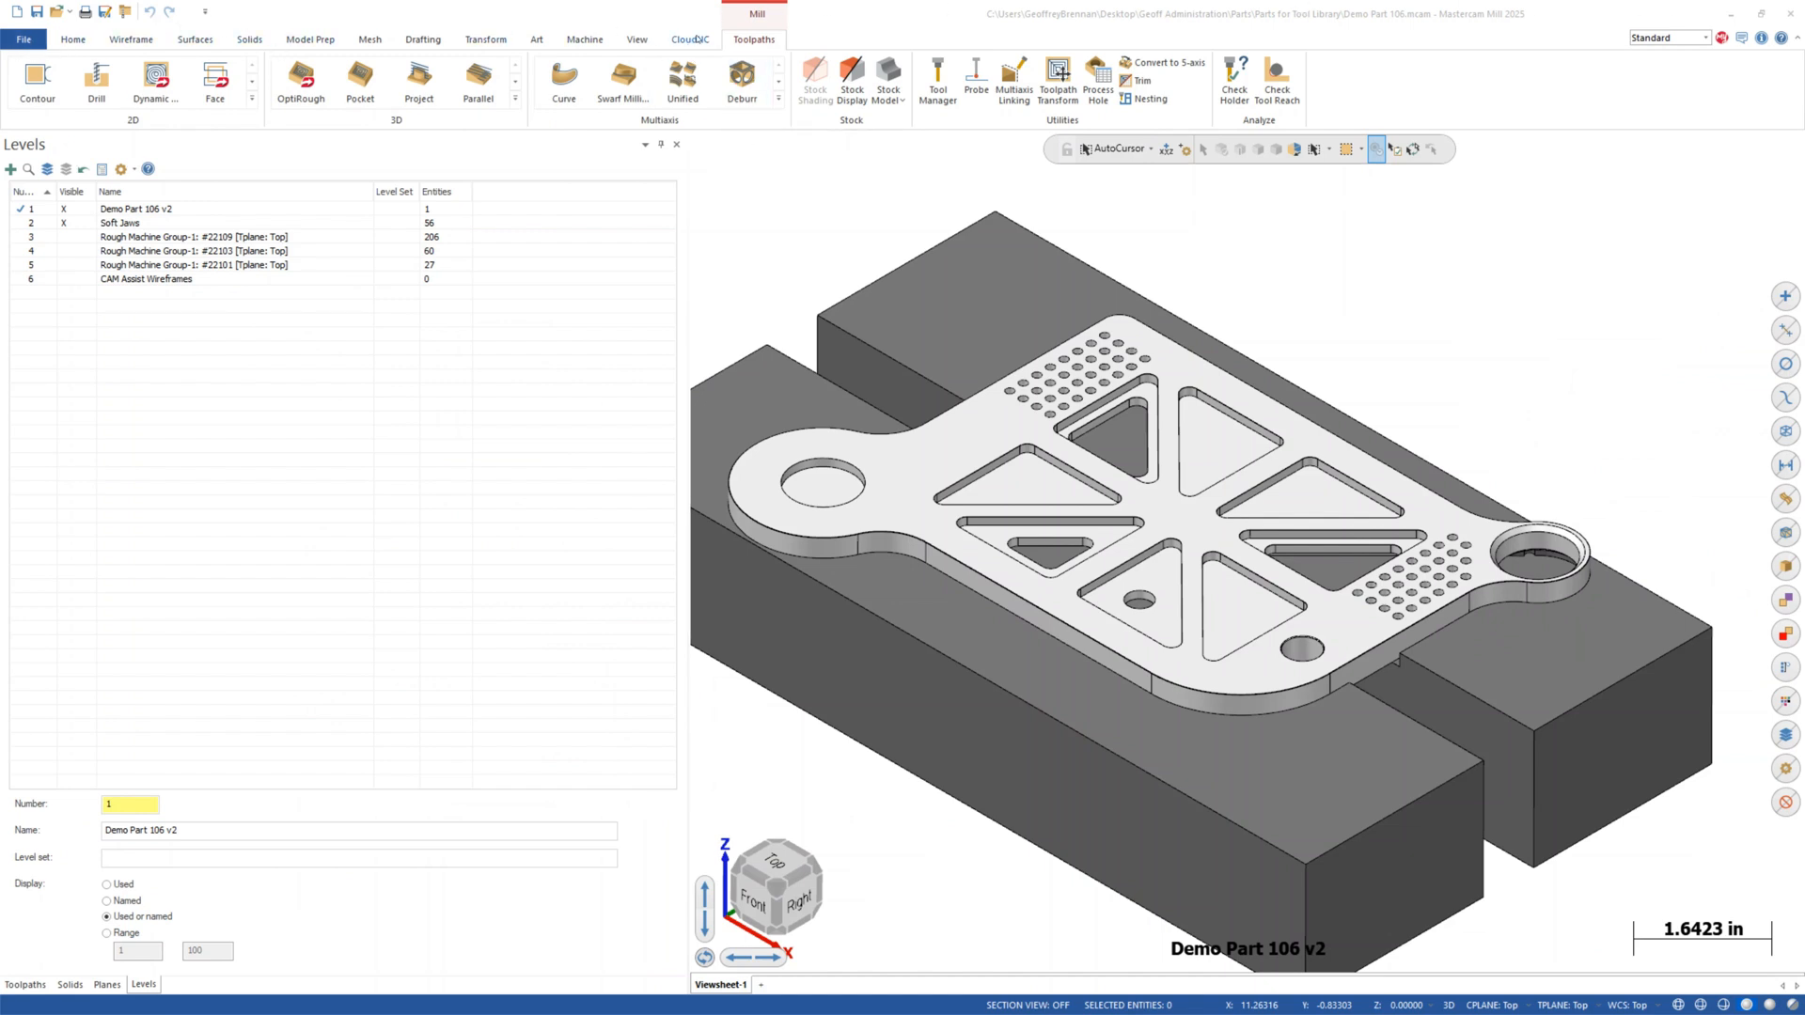
click(698, 39)
click(21, 72)
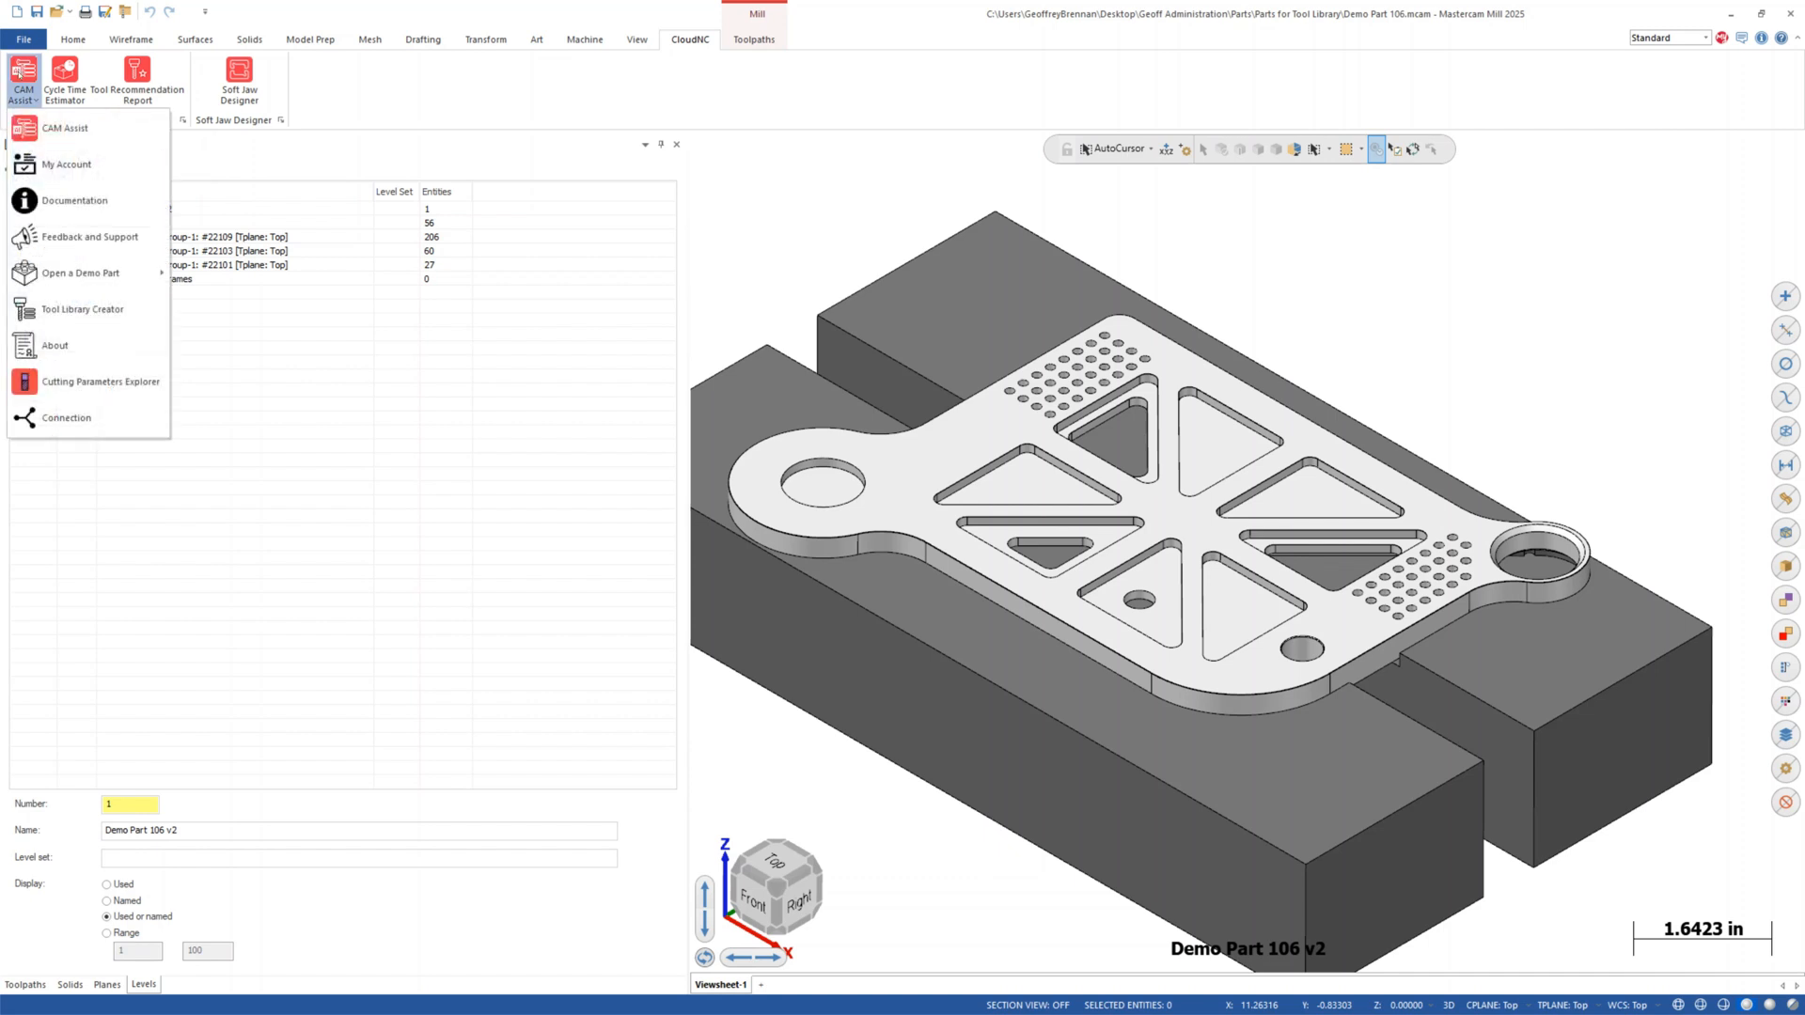
mouse_move(141, 273)
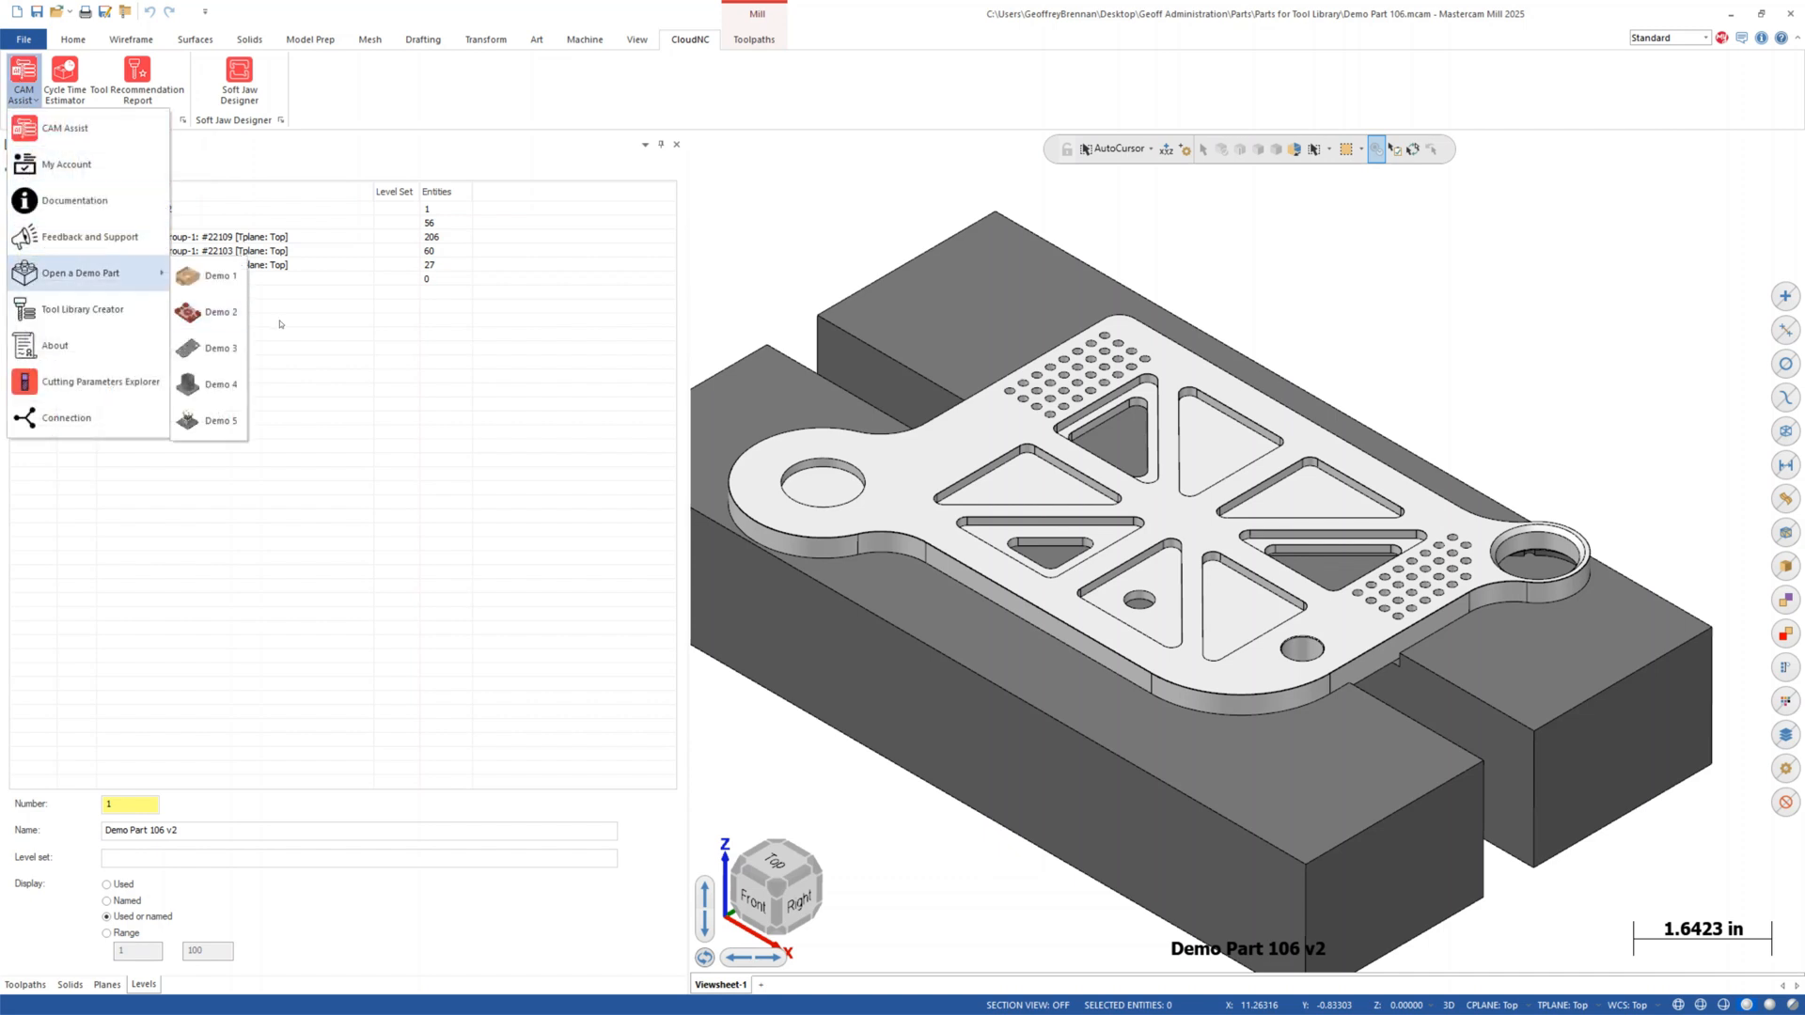
click(223, 320)
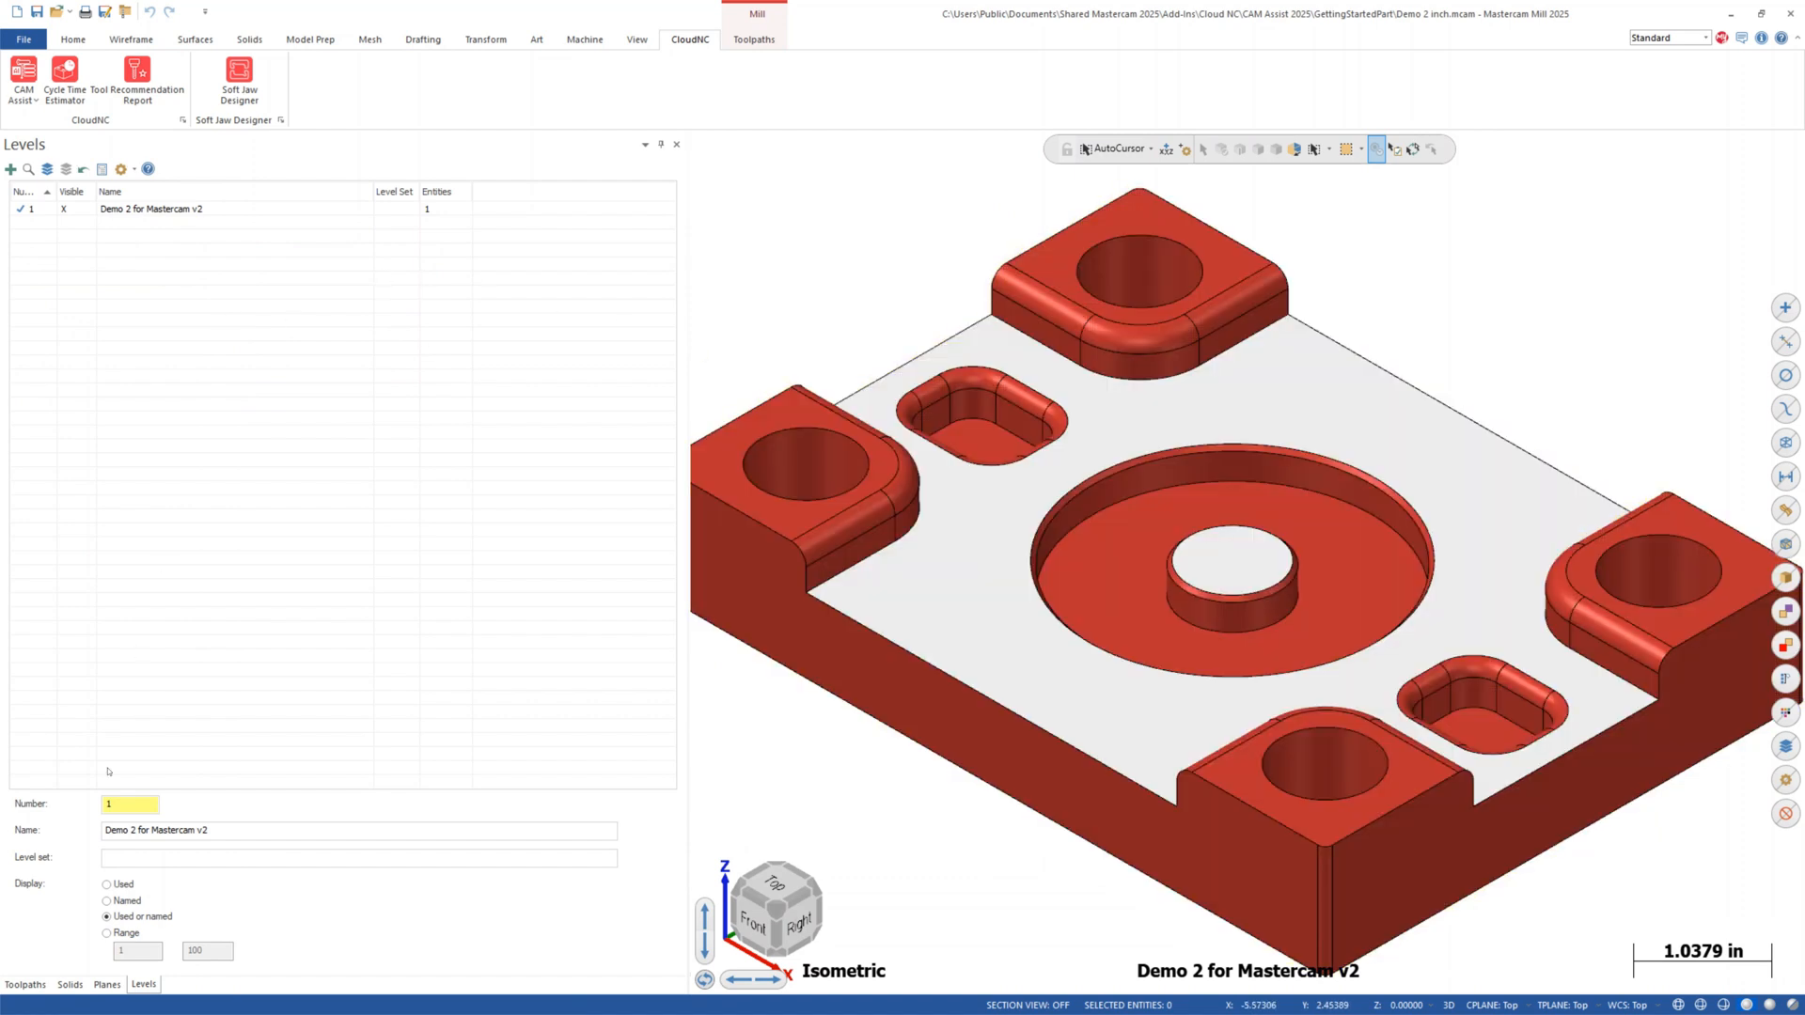
Start CAM Assist and load the "Demonstation of Tool Library Creator" tool library from the Desktop.
click(23, 89)
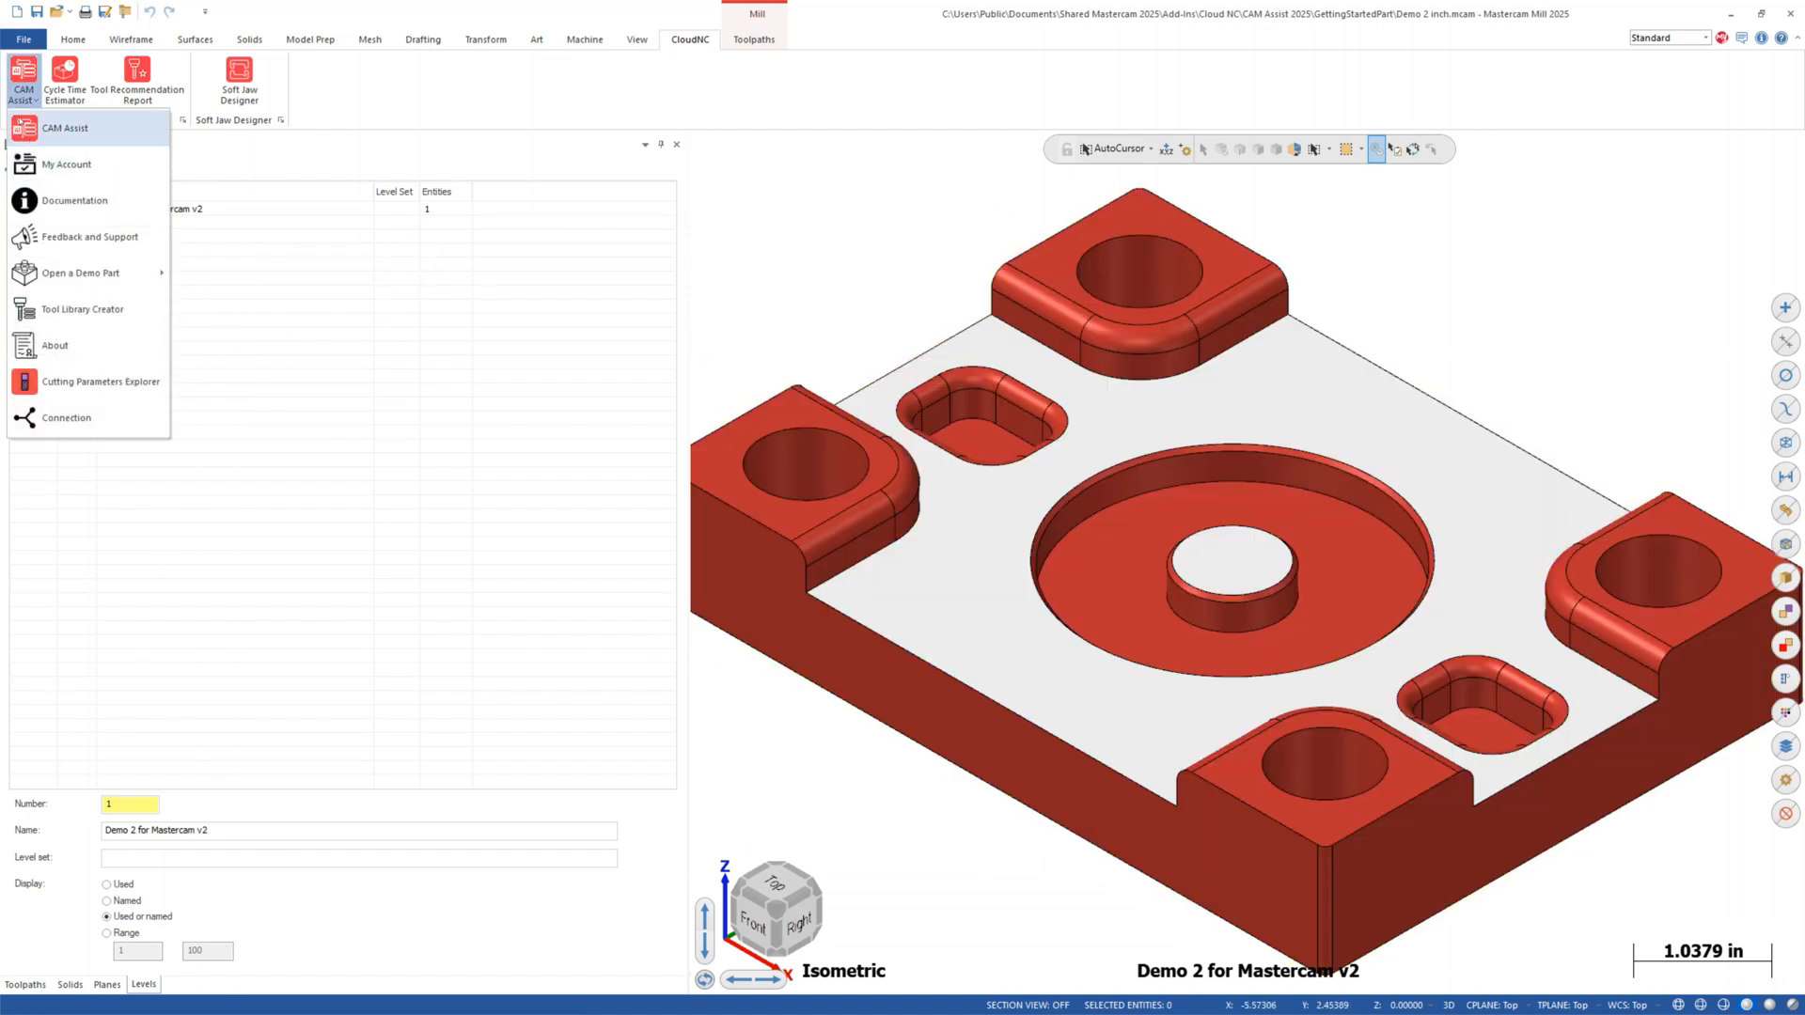
click(43, 137)
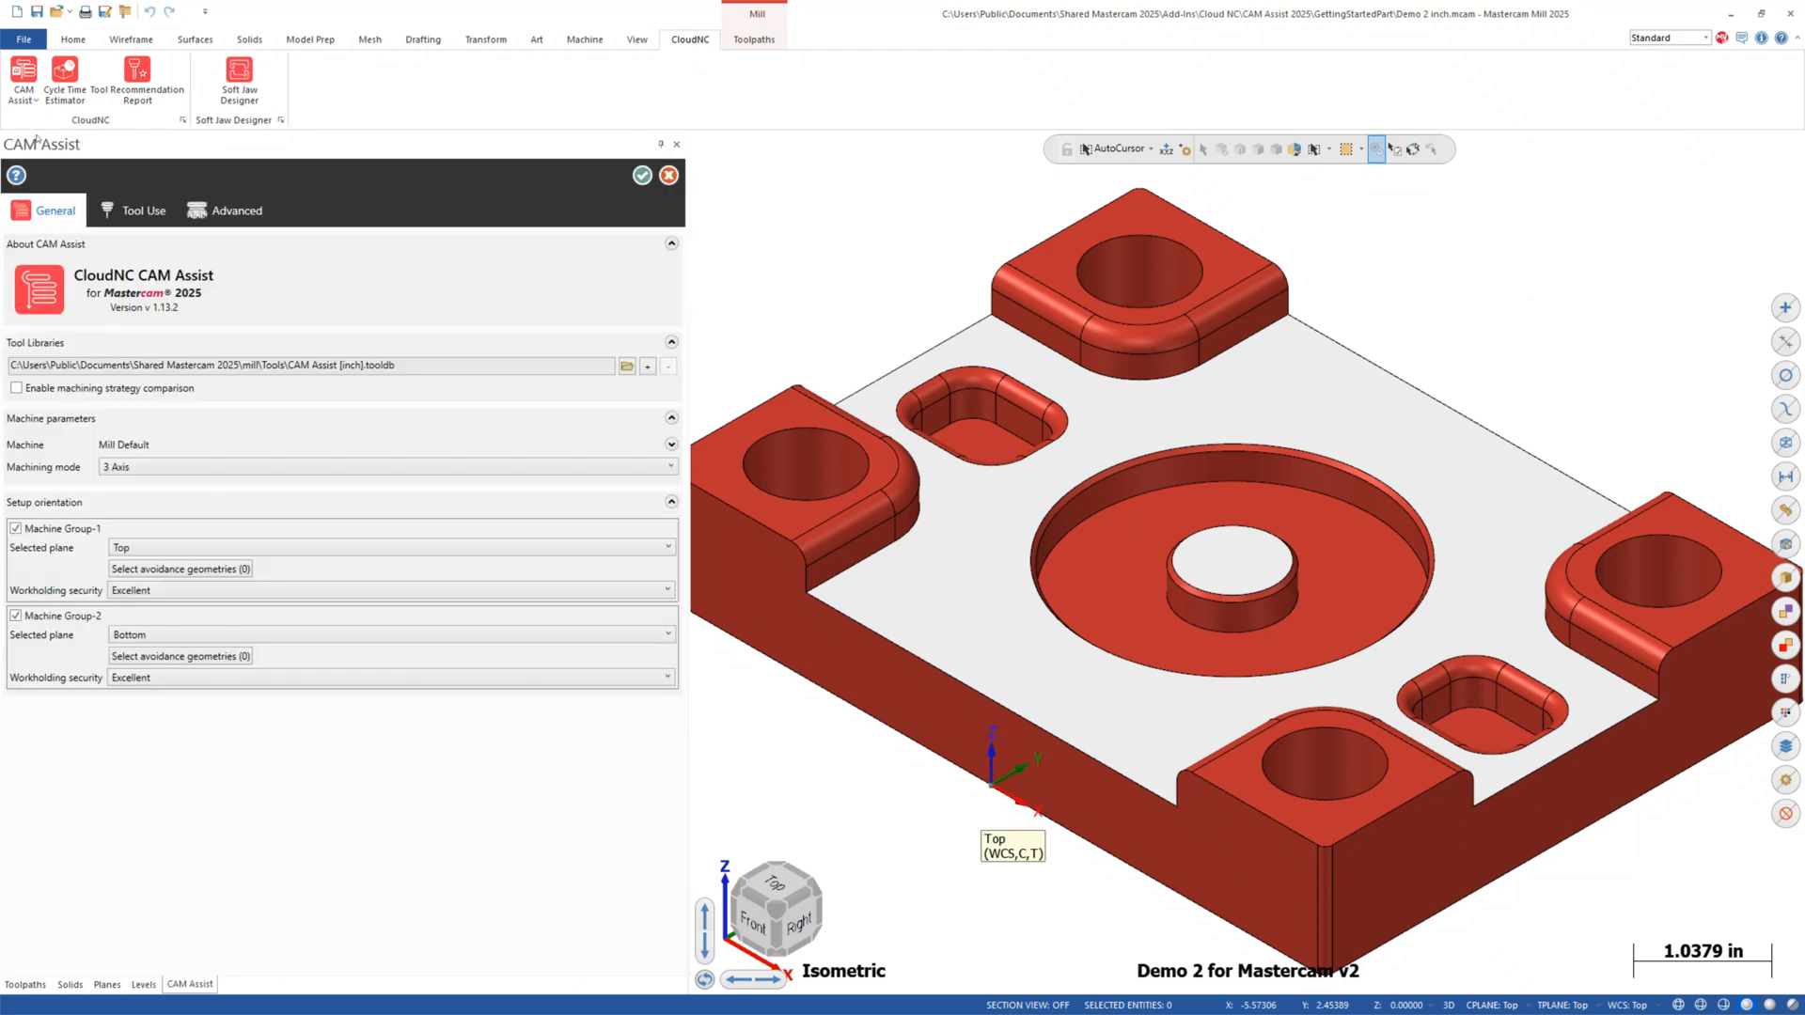
click(627, 365)
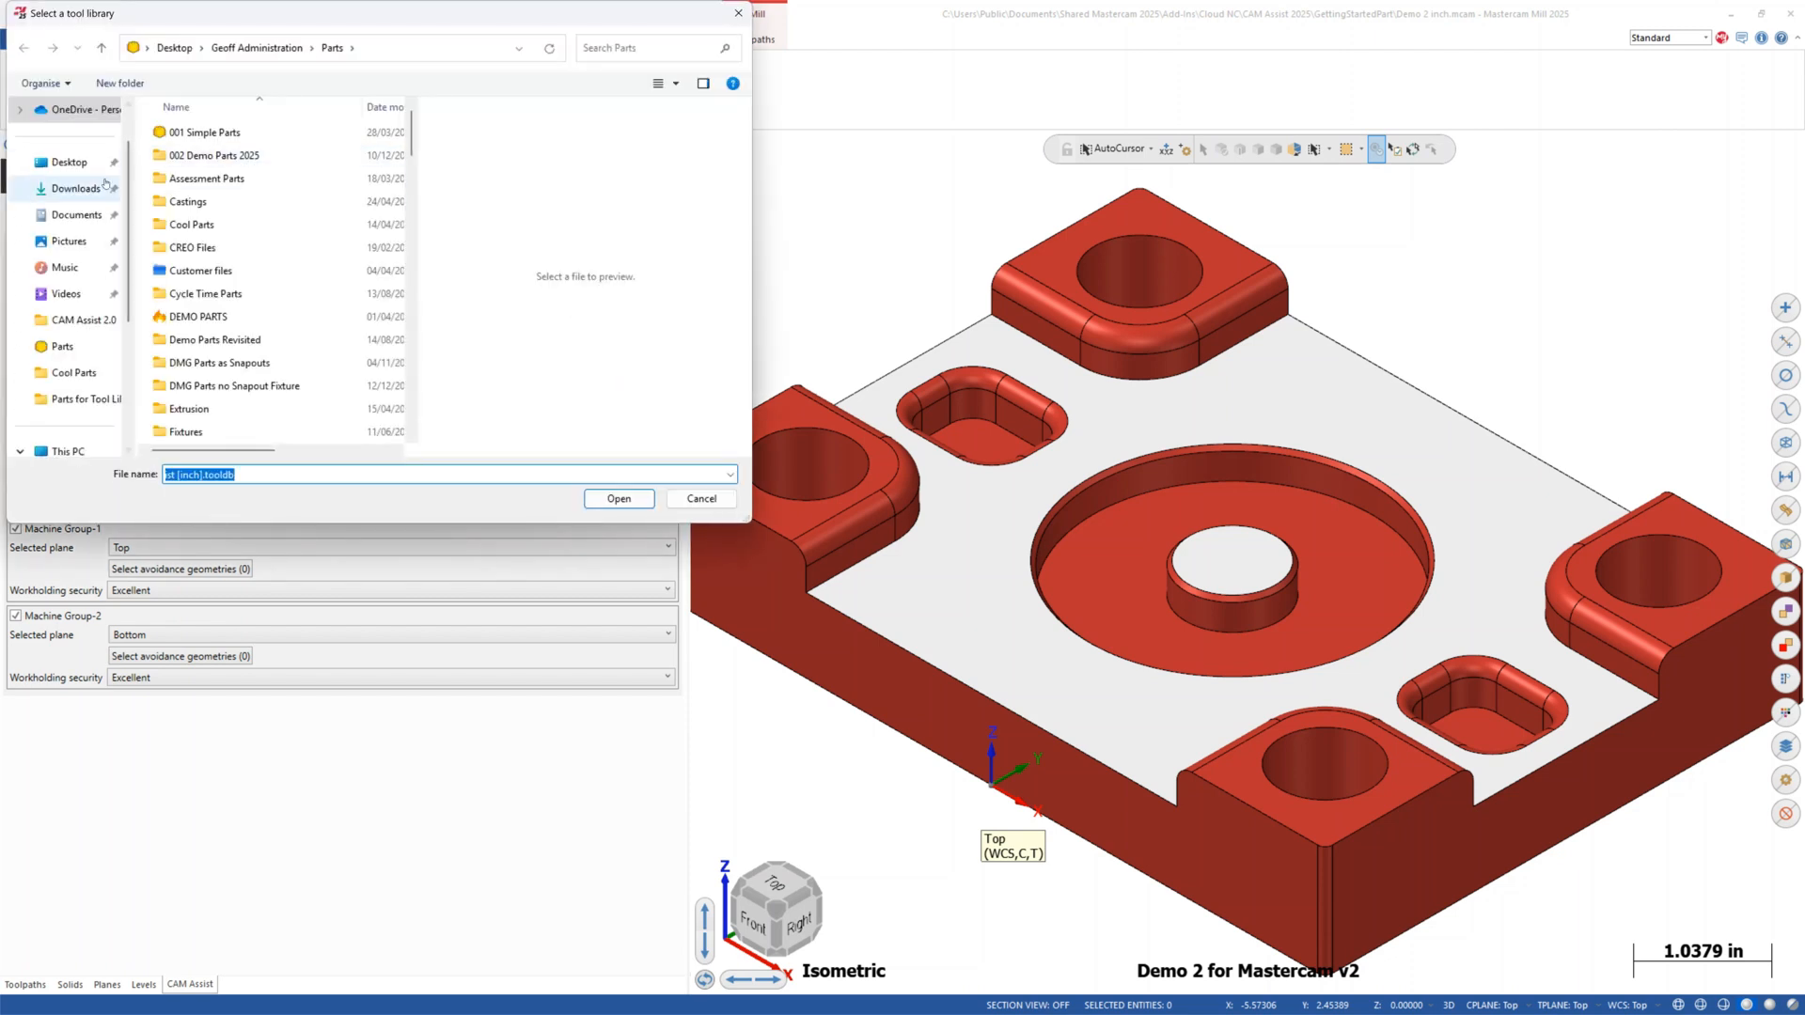
click(69, 162)
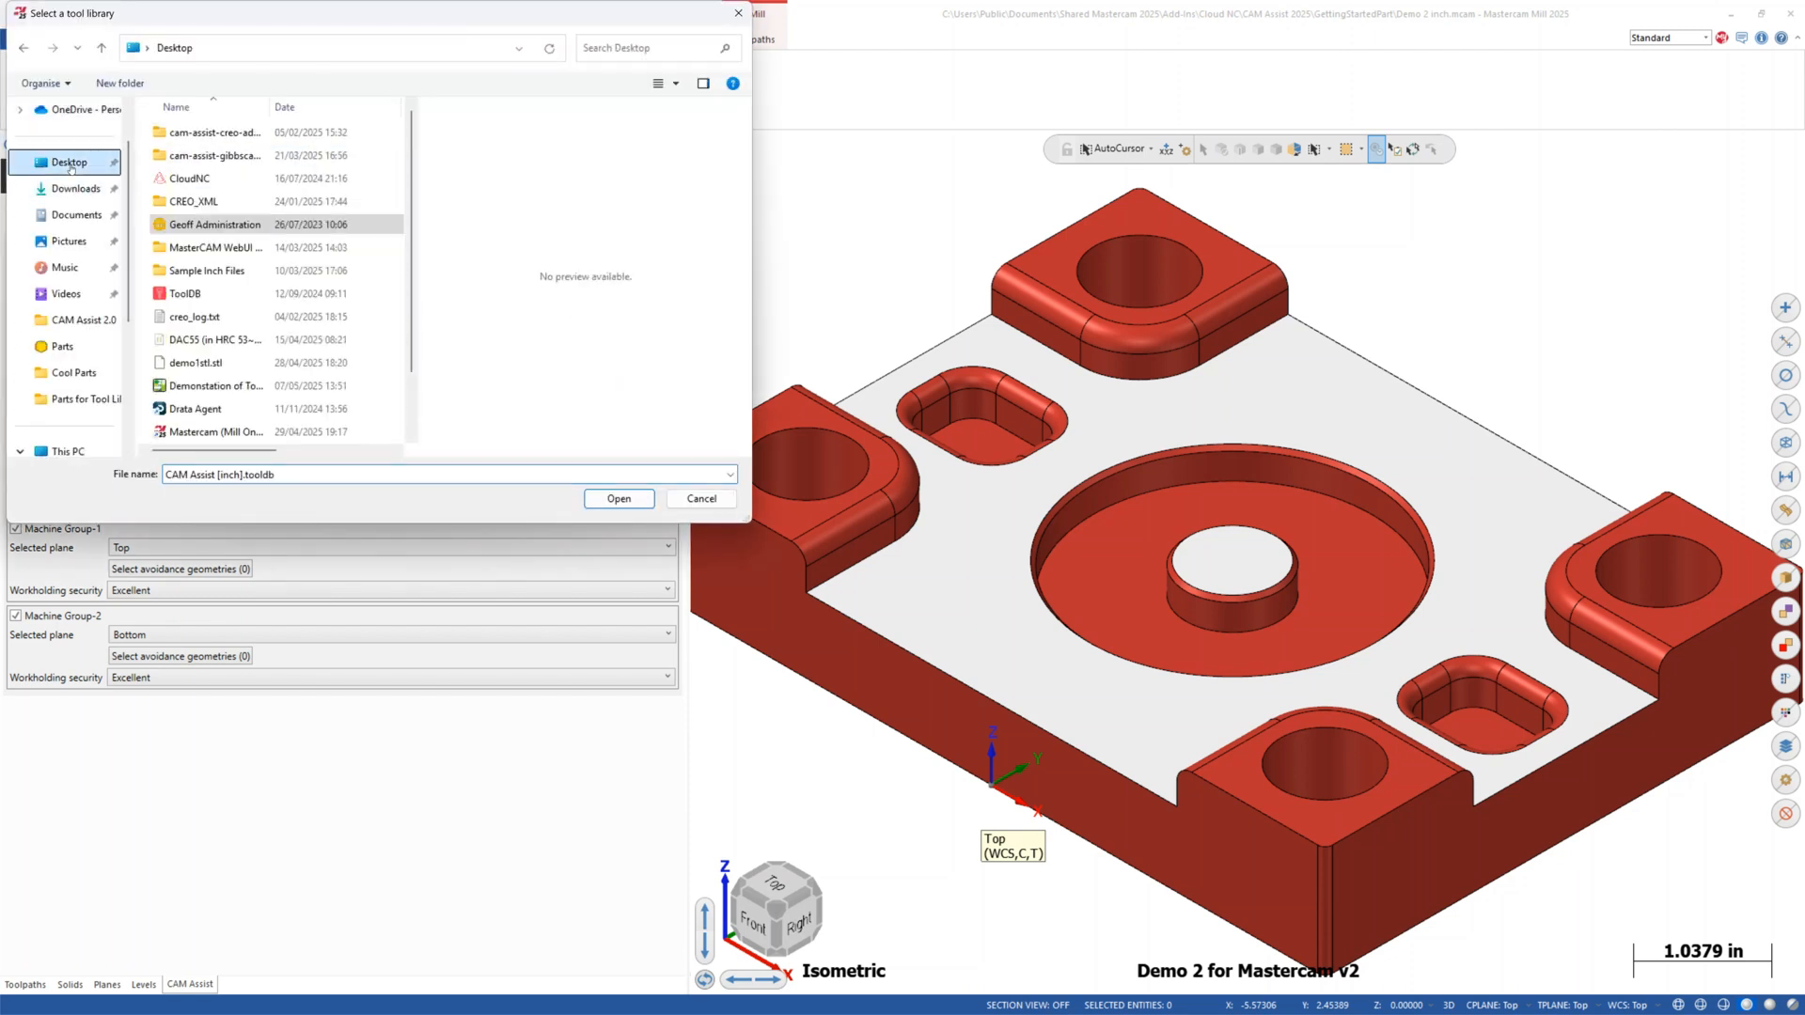
click(214, 385)
click(632, 500)
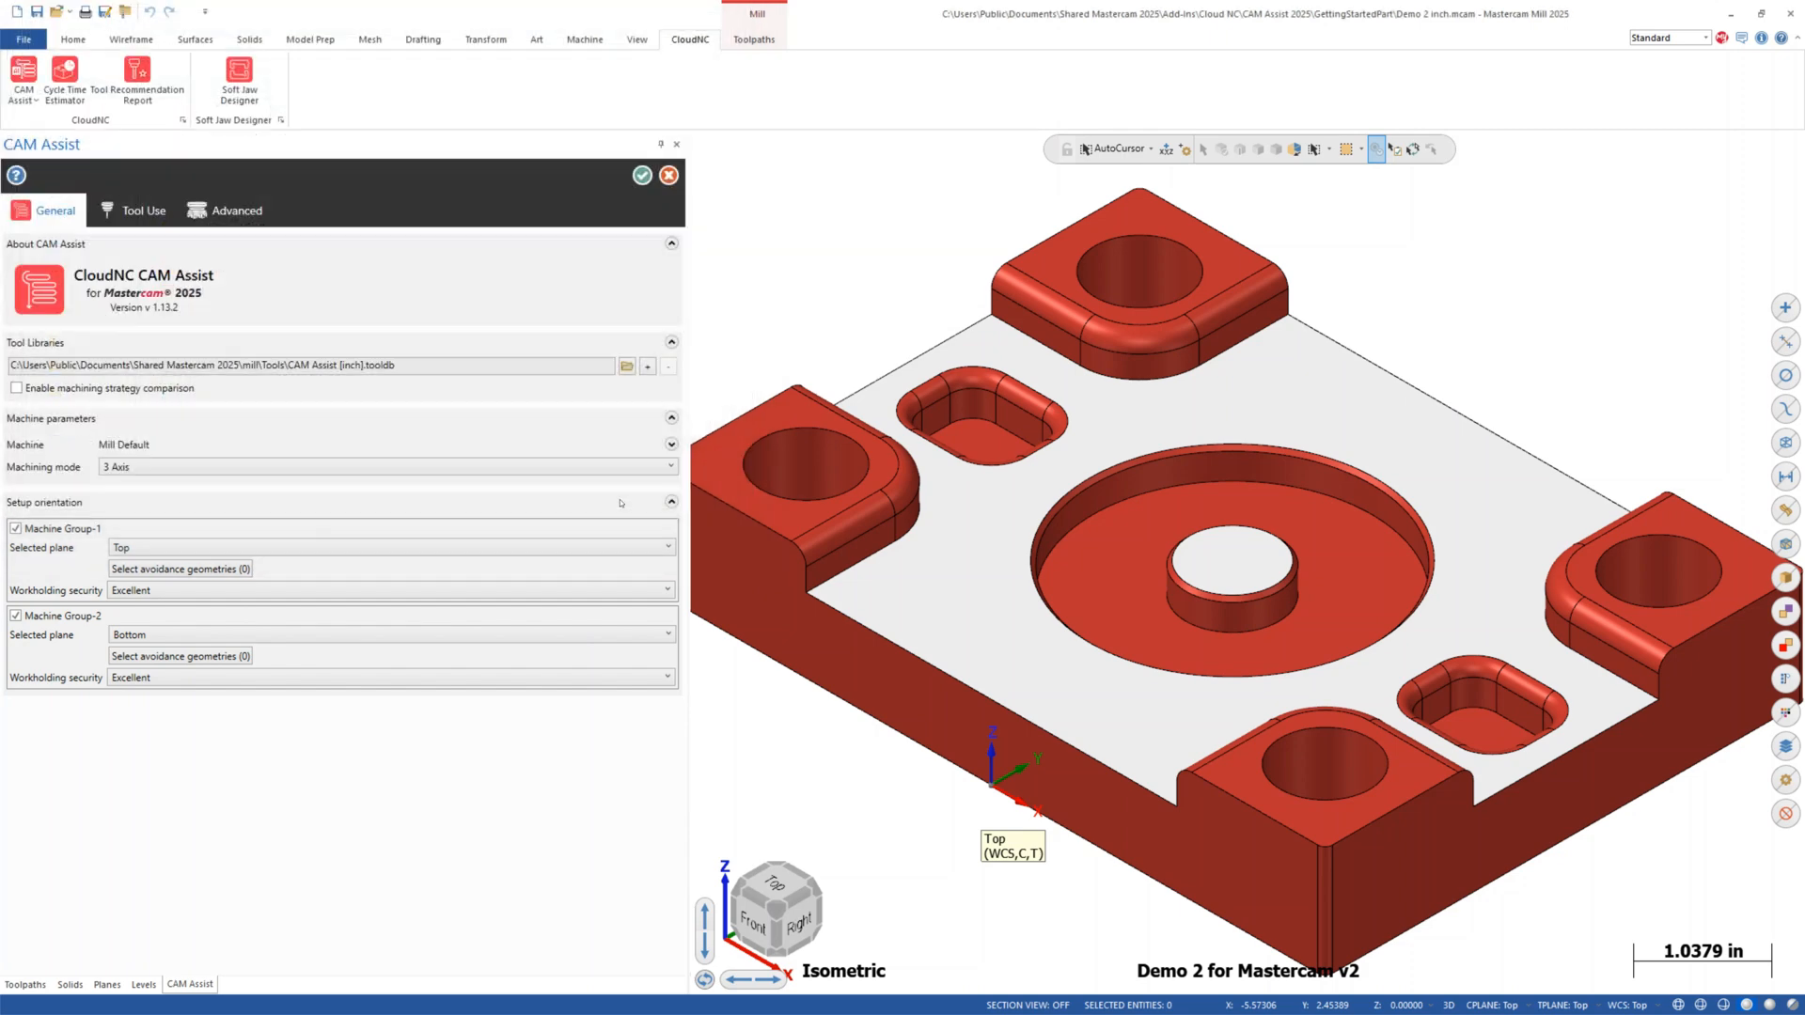
Try Stainless Steel and Titanium as the stock material to check the loaded library's tool presets for each.
click(151, 212)
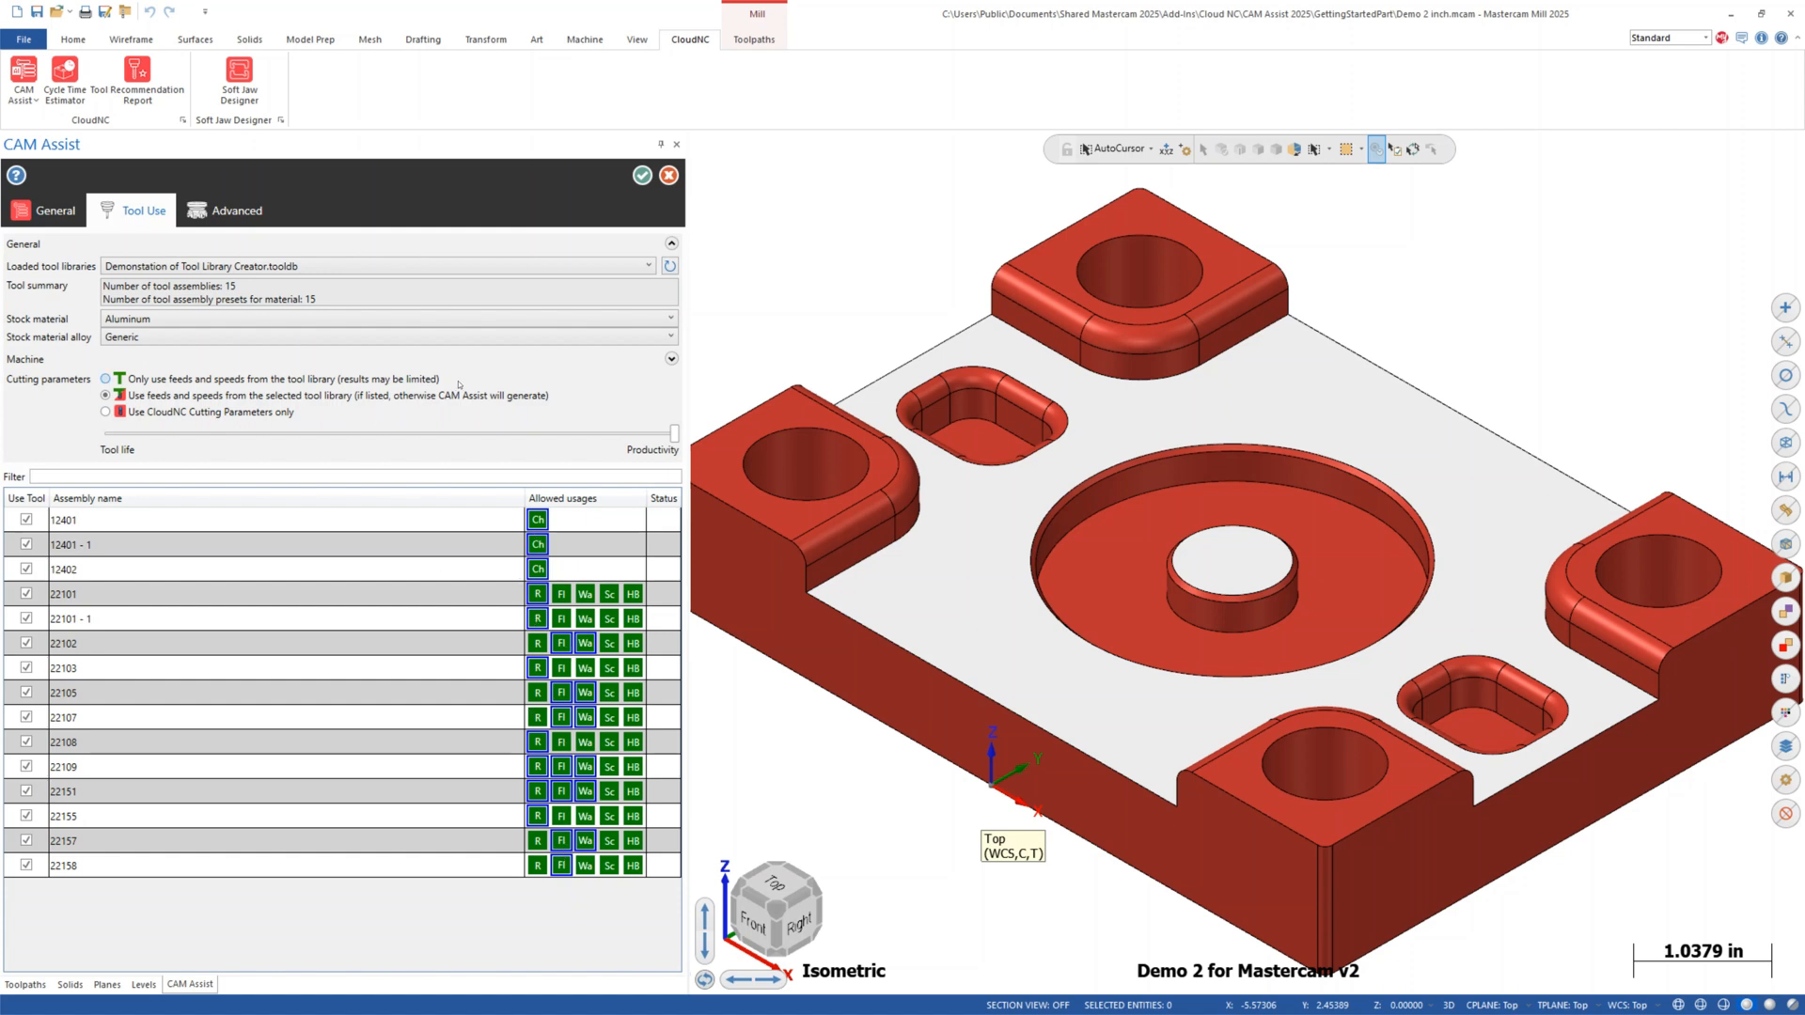
click(288, 320)
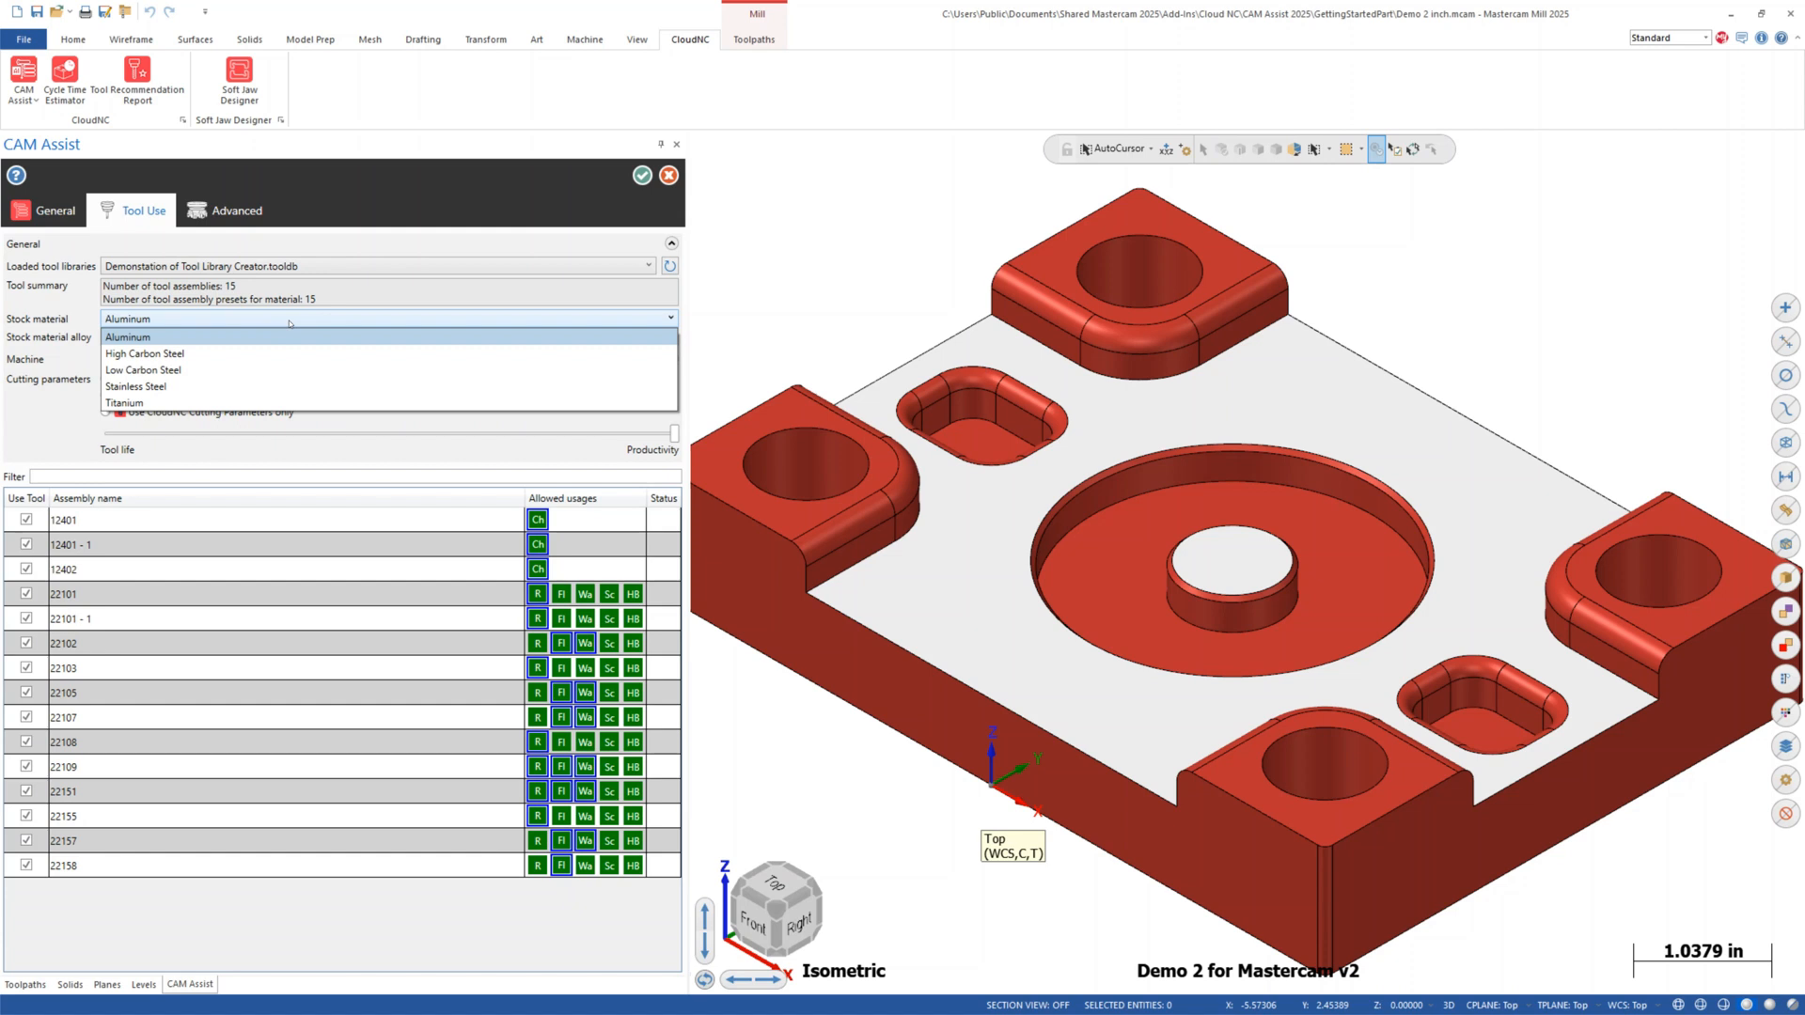
click(171, 387)
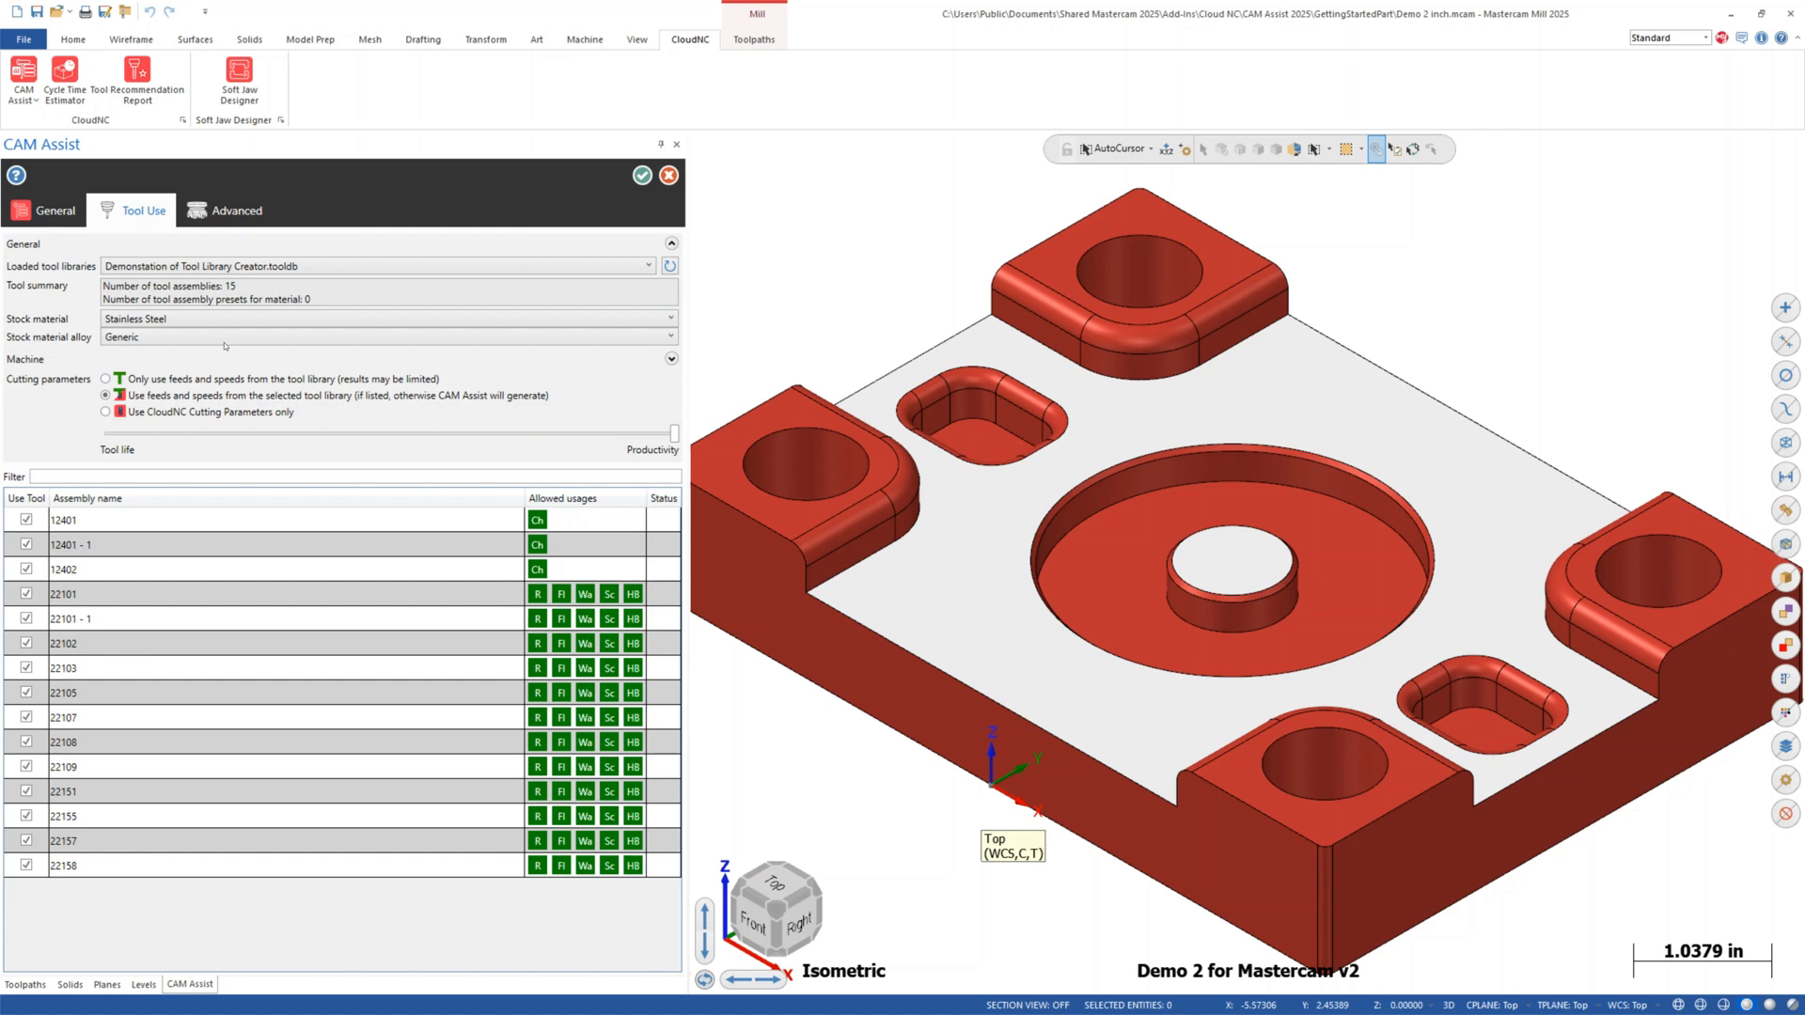
click(203, 320)
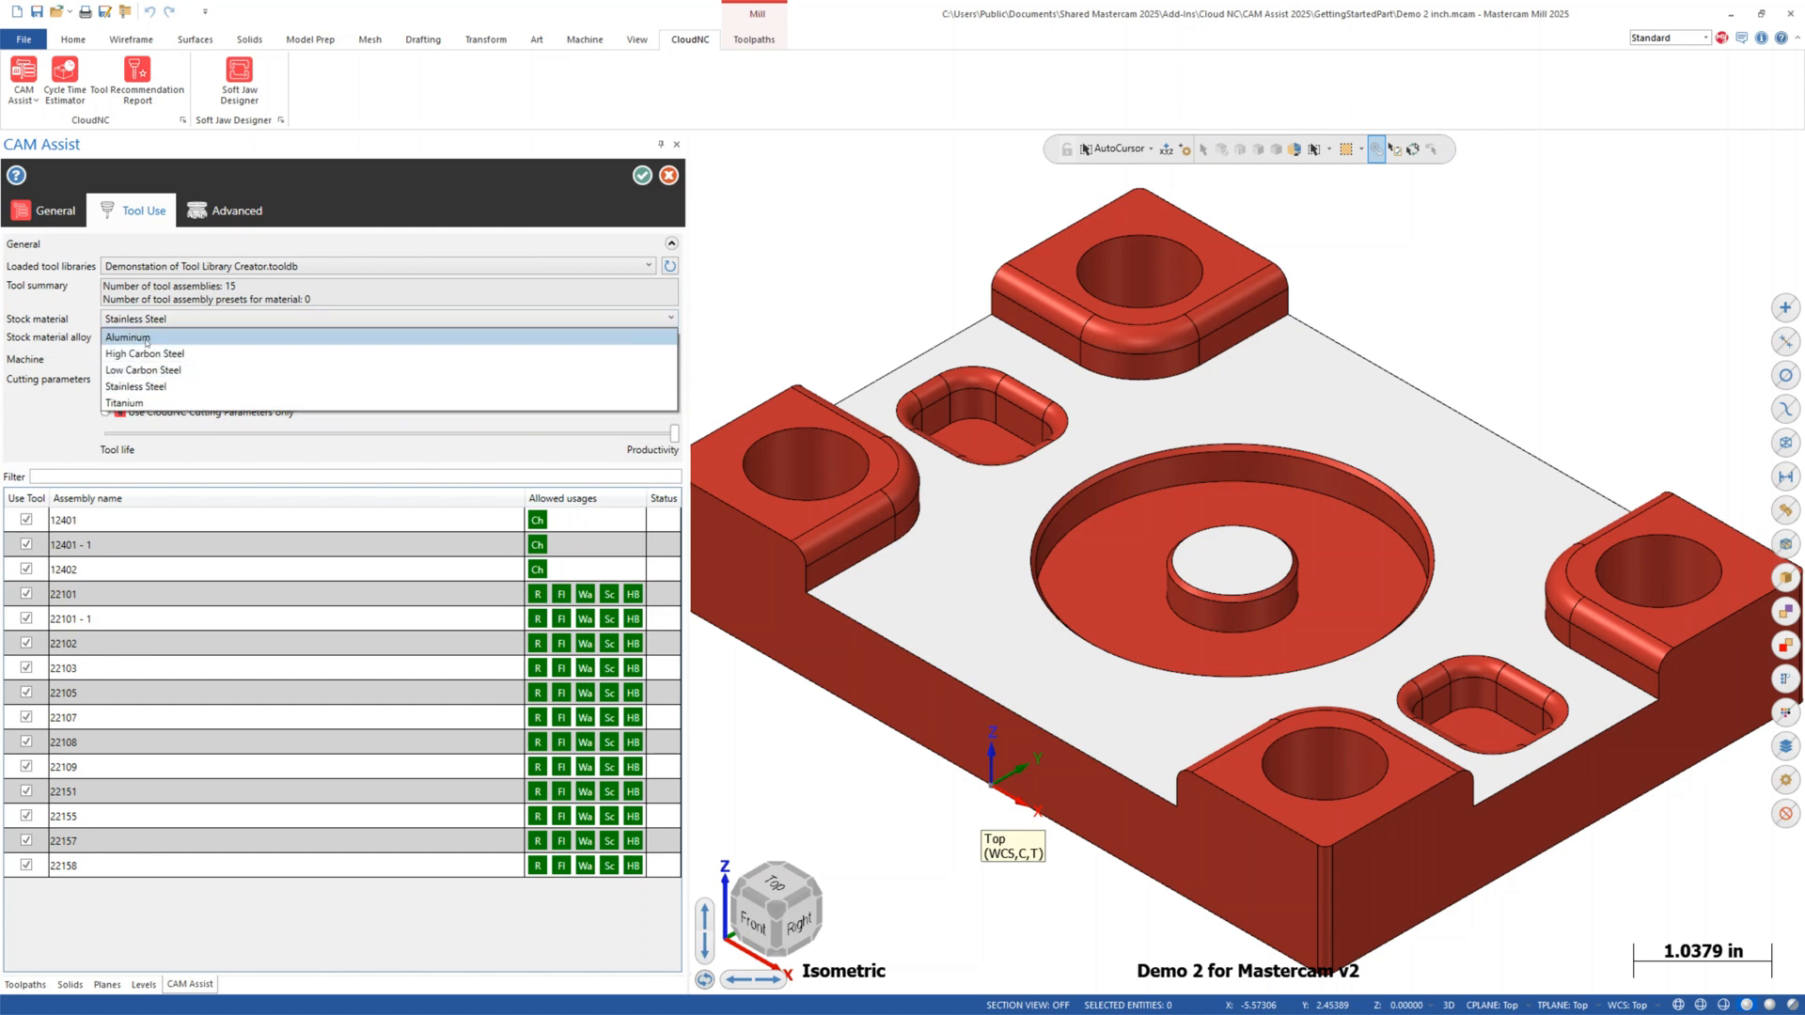
click(138, 405)
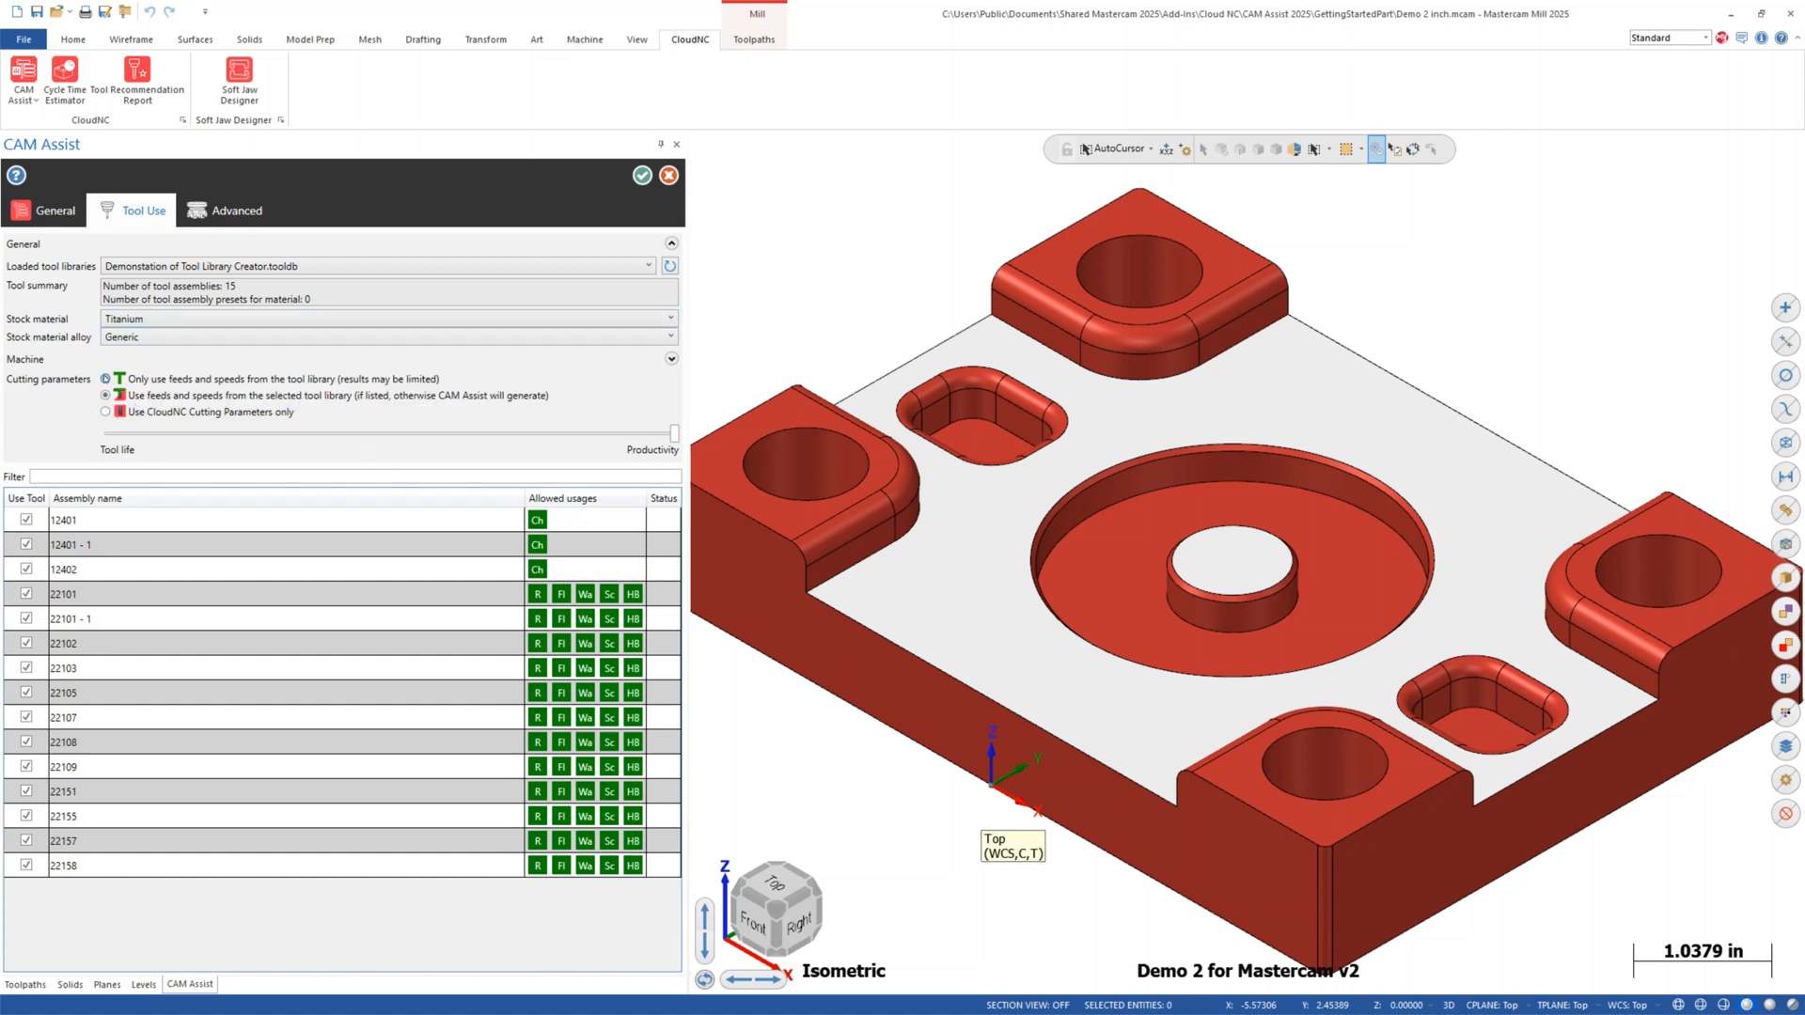
Try the library-only and CloudNC-only cutting parameter options and reselect the stock material.
click(105, 379)
click(105, 411)
click(127, 319)
click(135, 350)
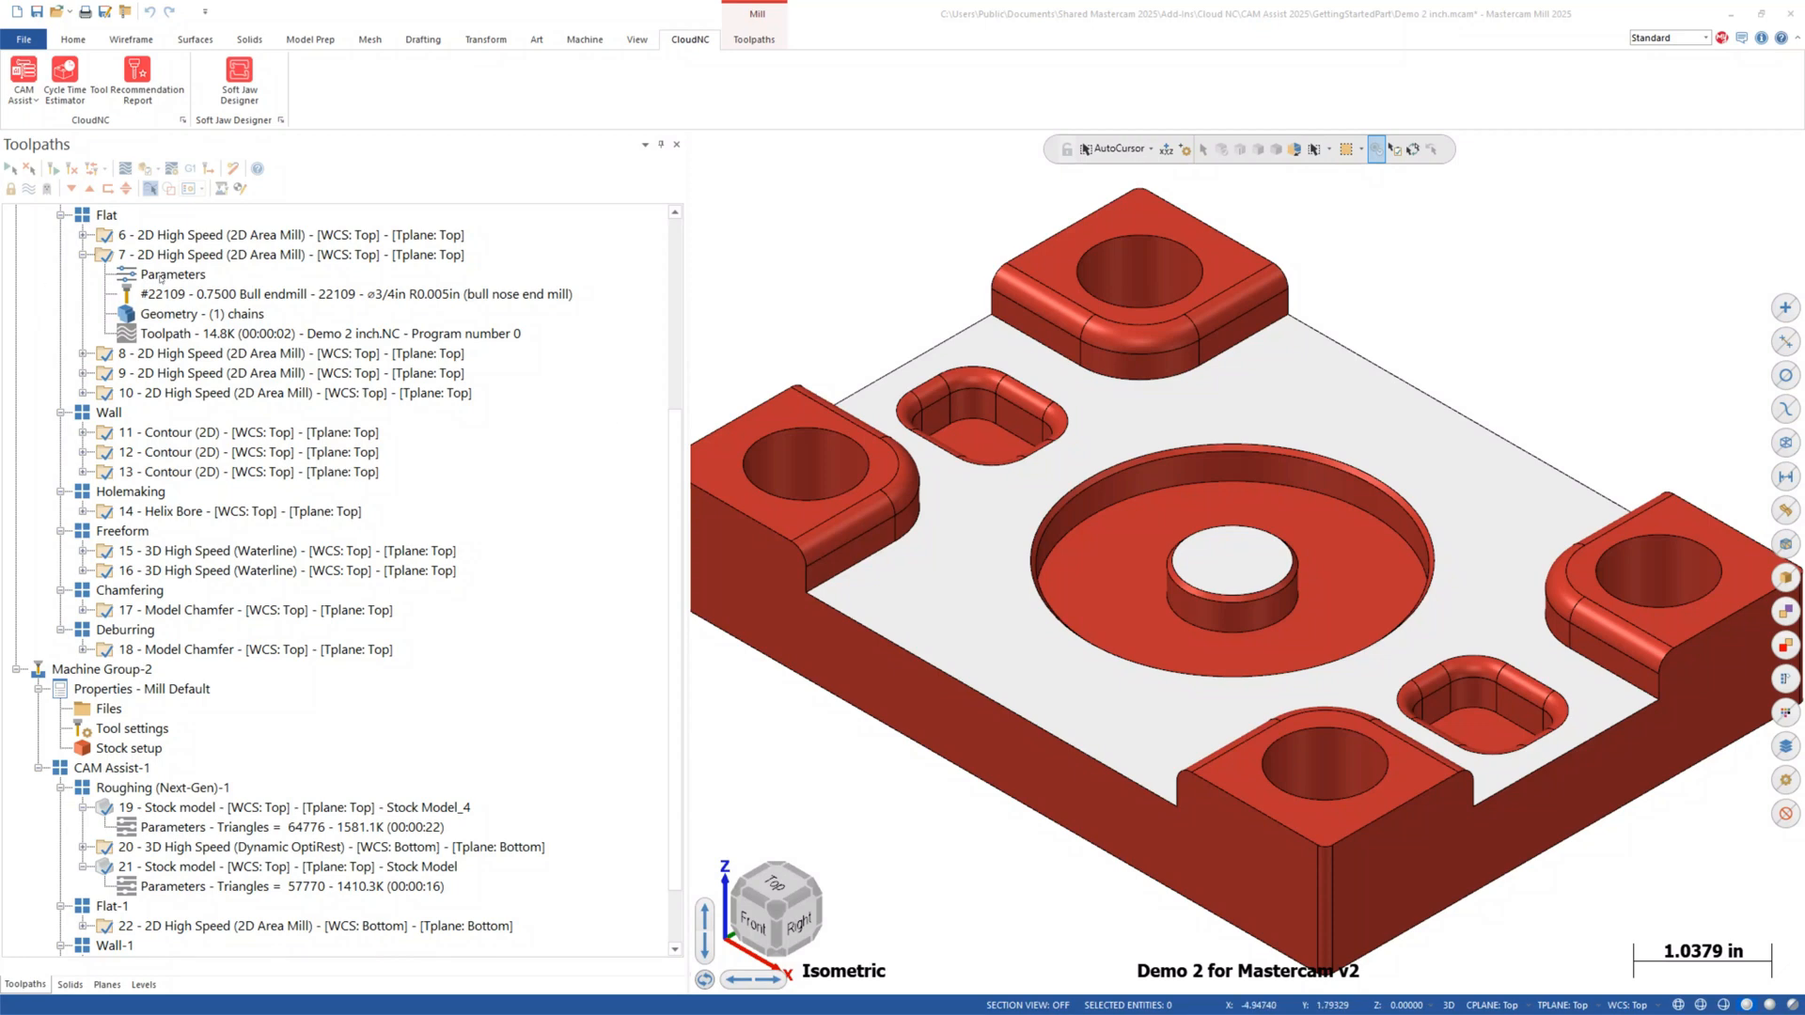
Review the tool, feed rate and spindle speed of the 2D High Speed Area Mill operation 7, and close its parameters.
click(170, 293)
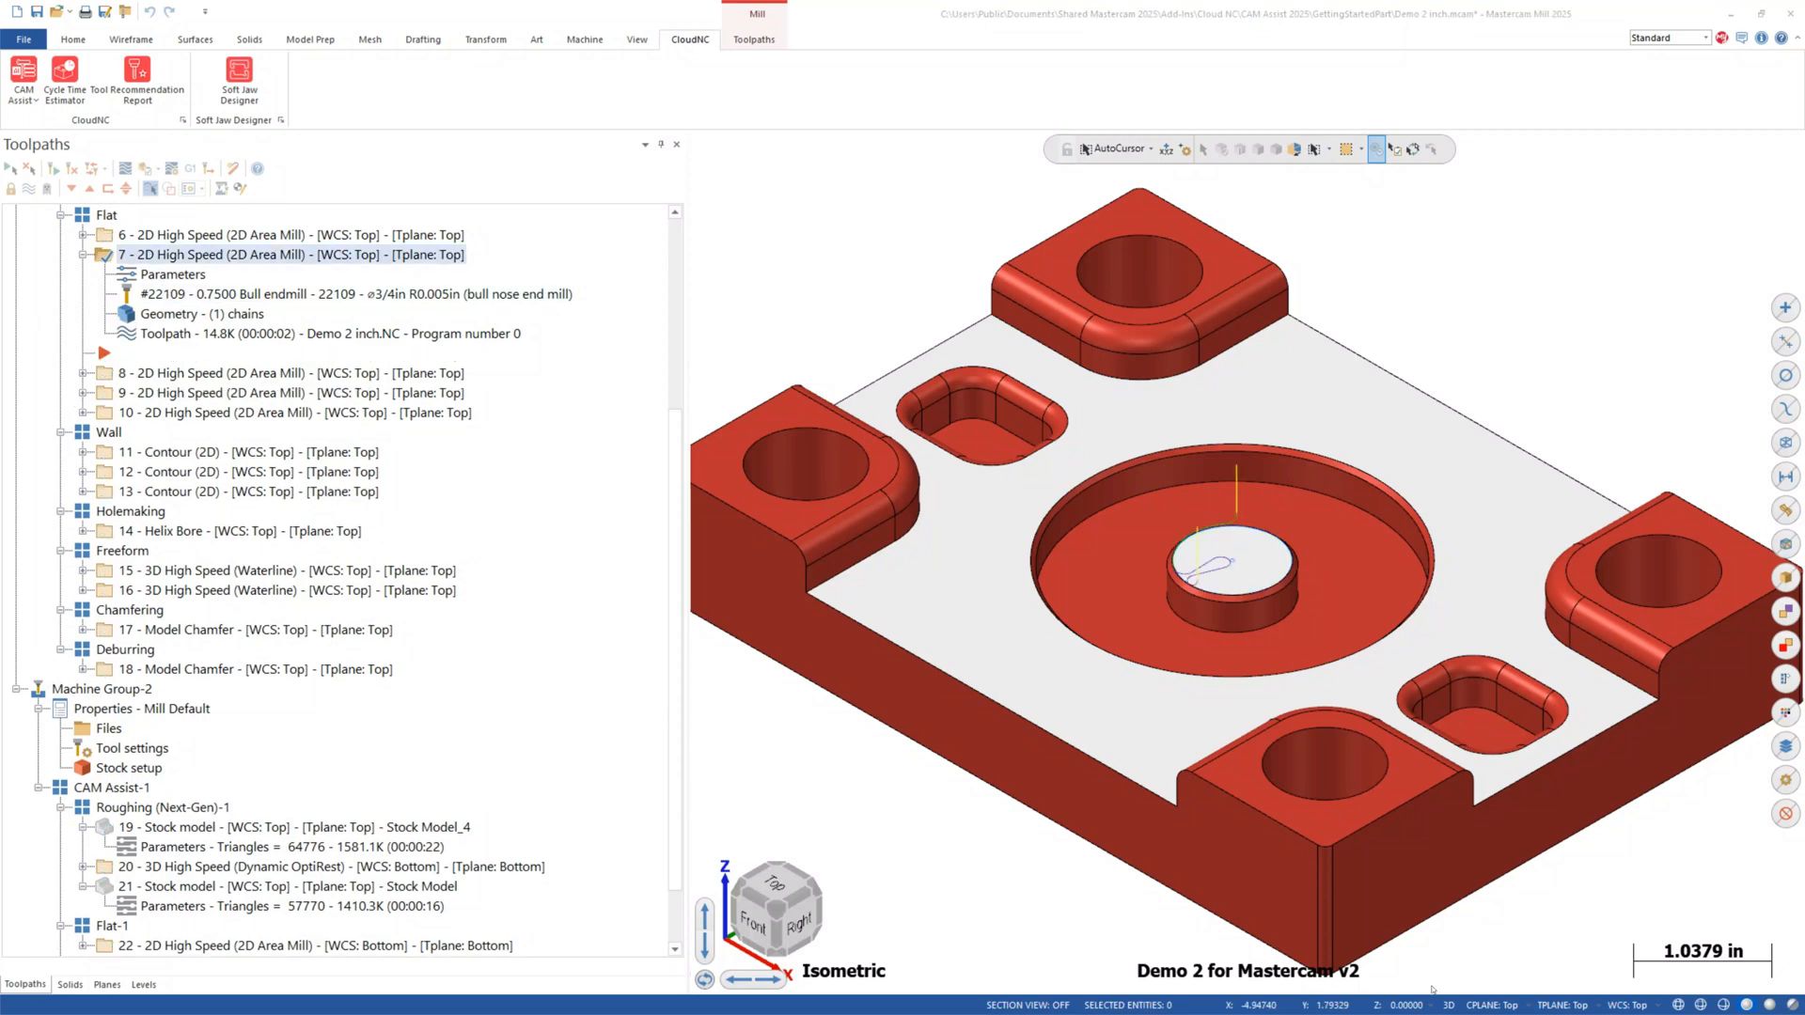
click(139, 256)
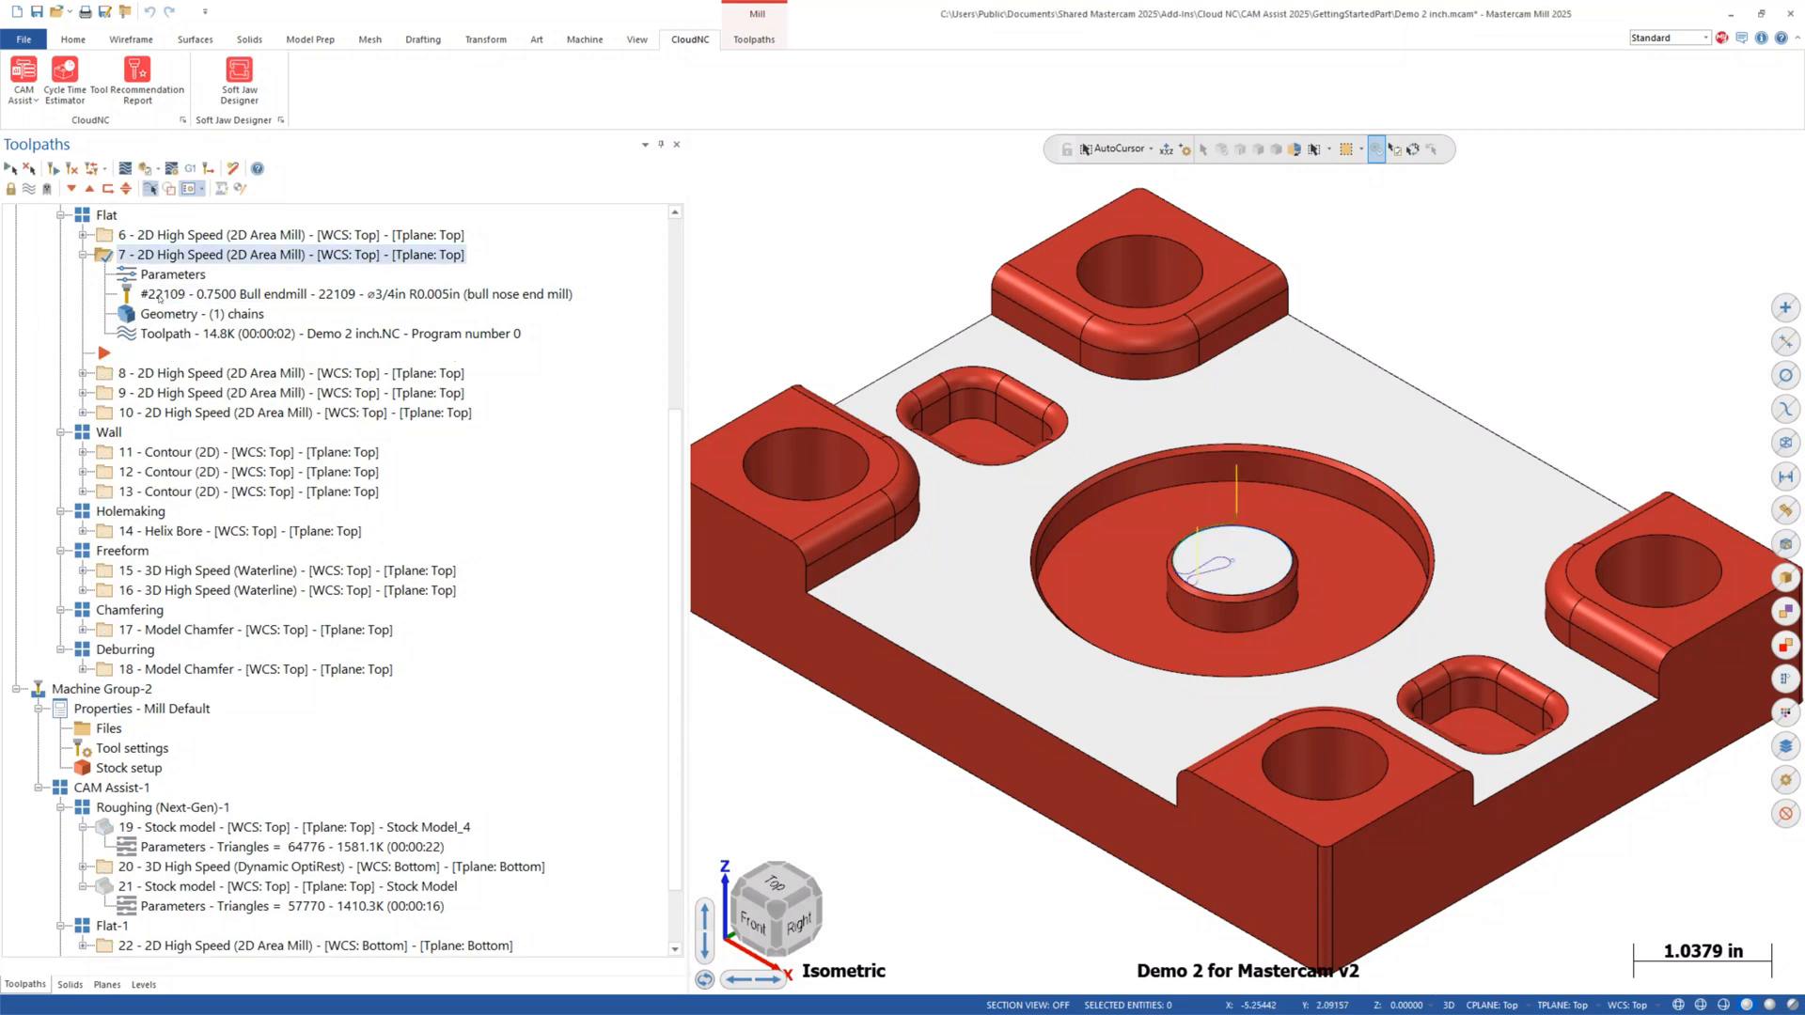
click(178, 276)
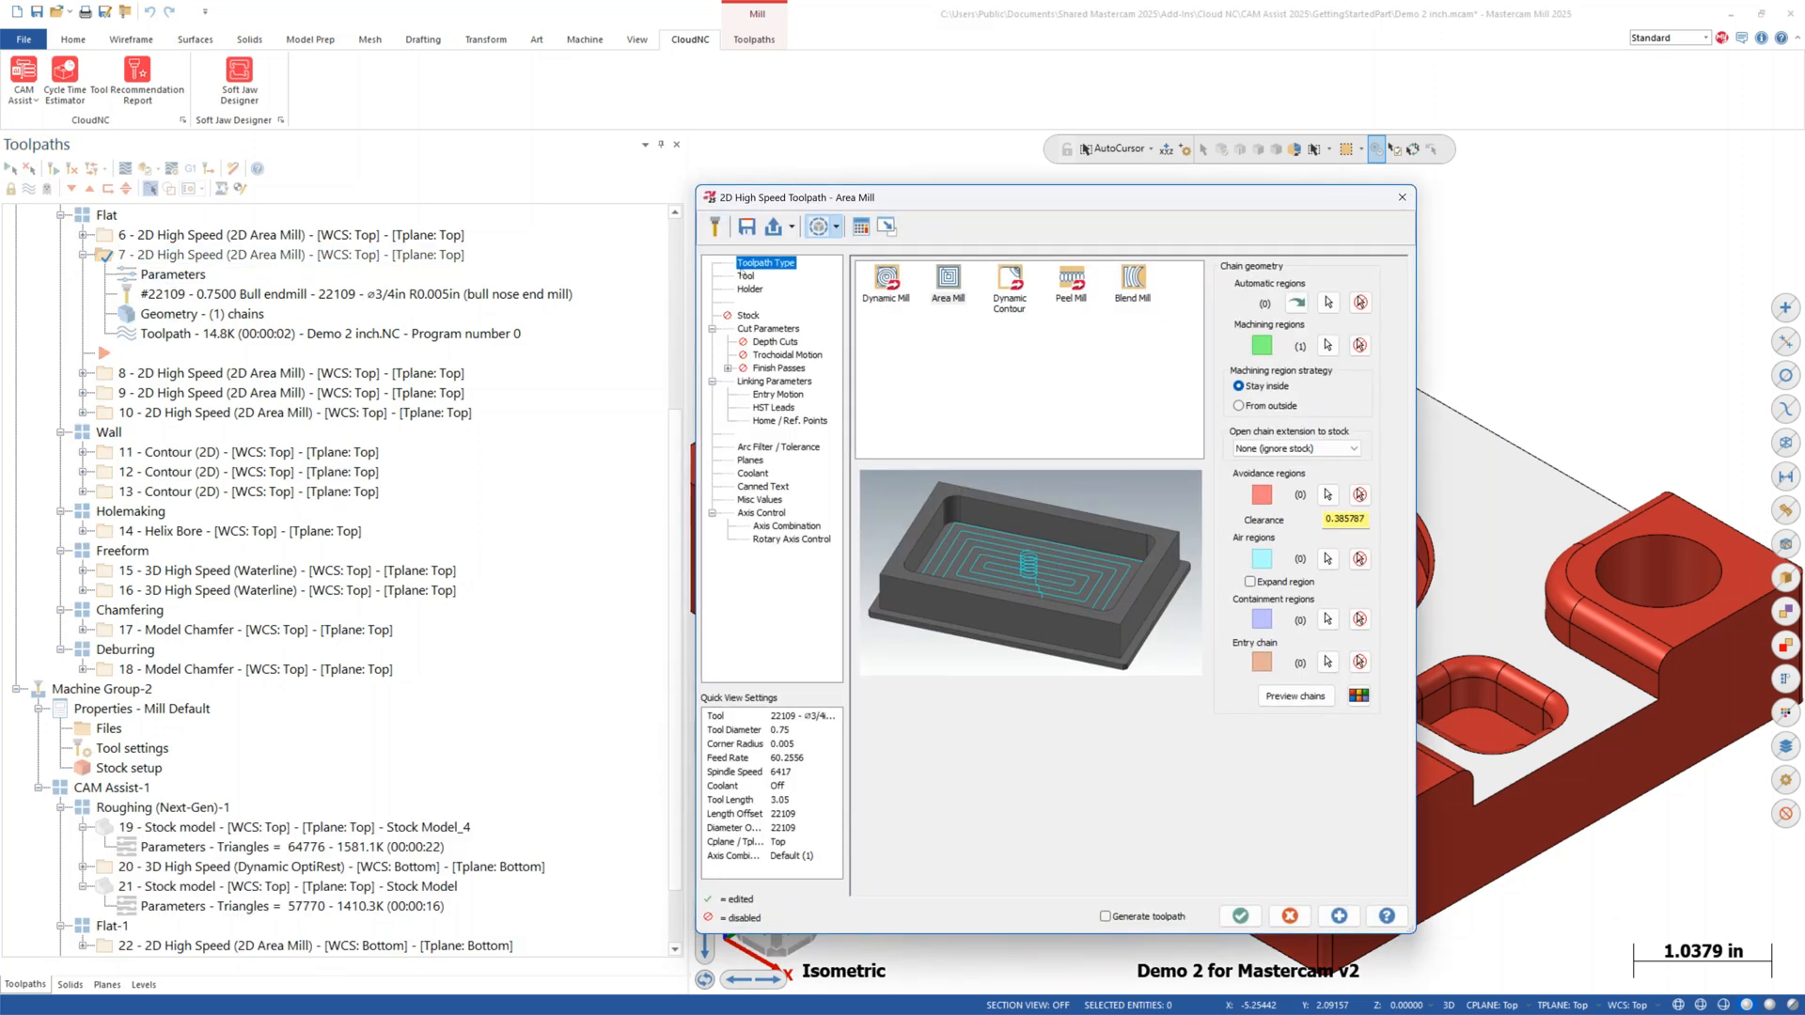
click(743, 275)
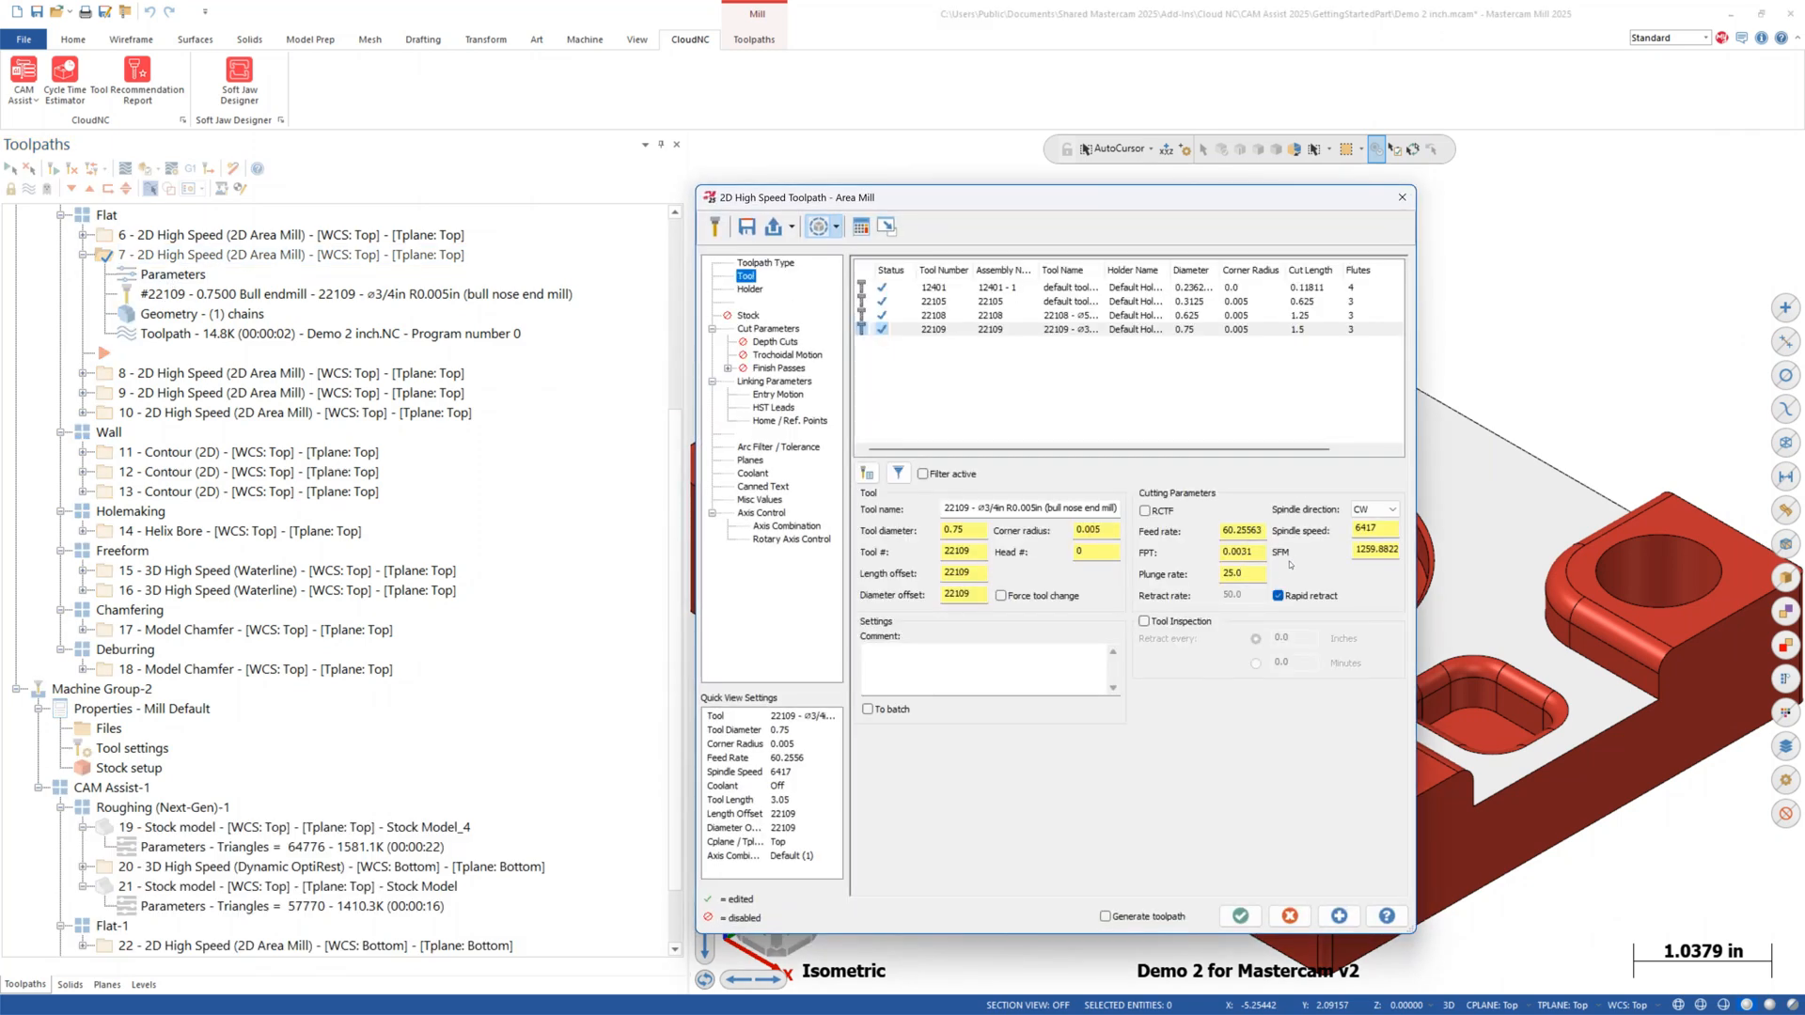
click(1239, 916)
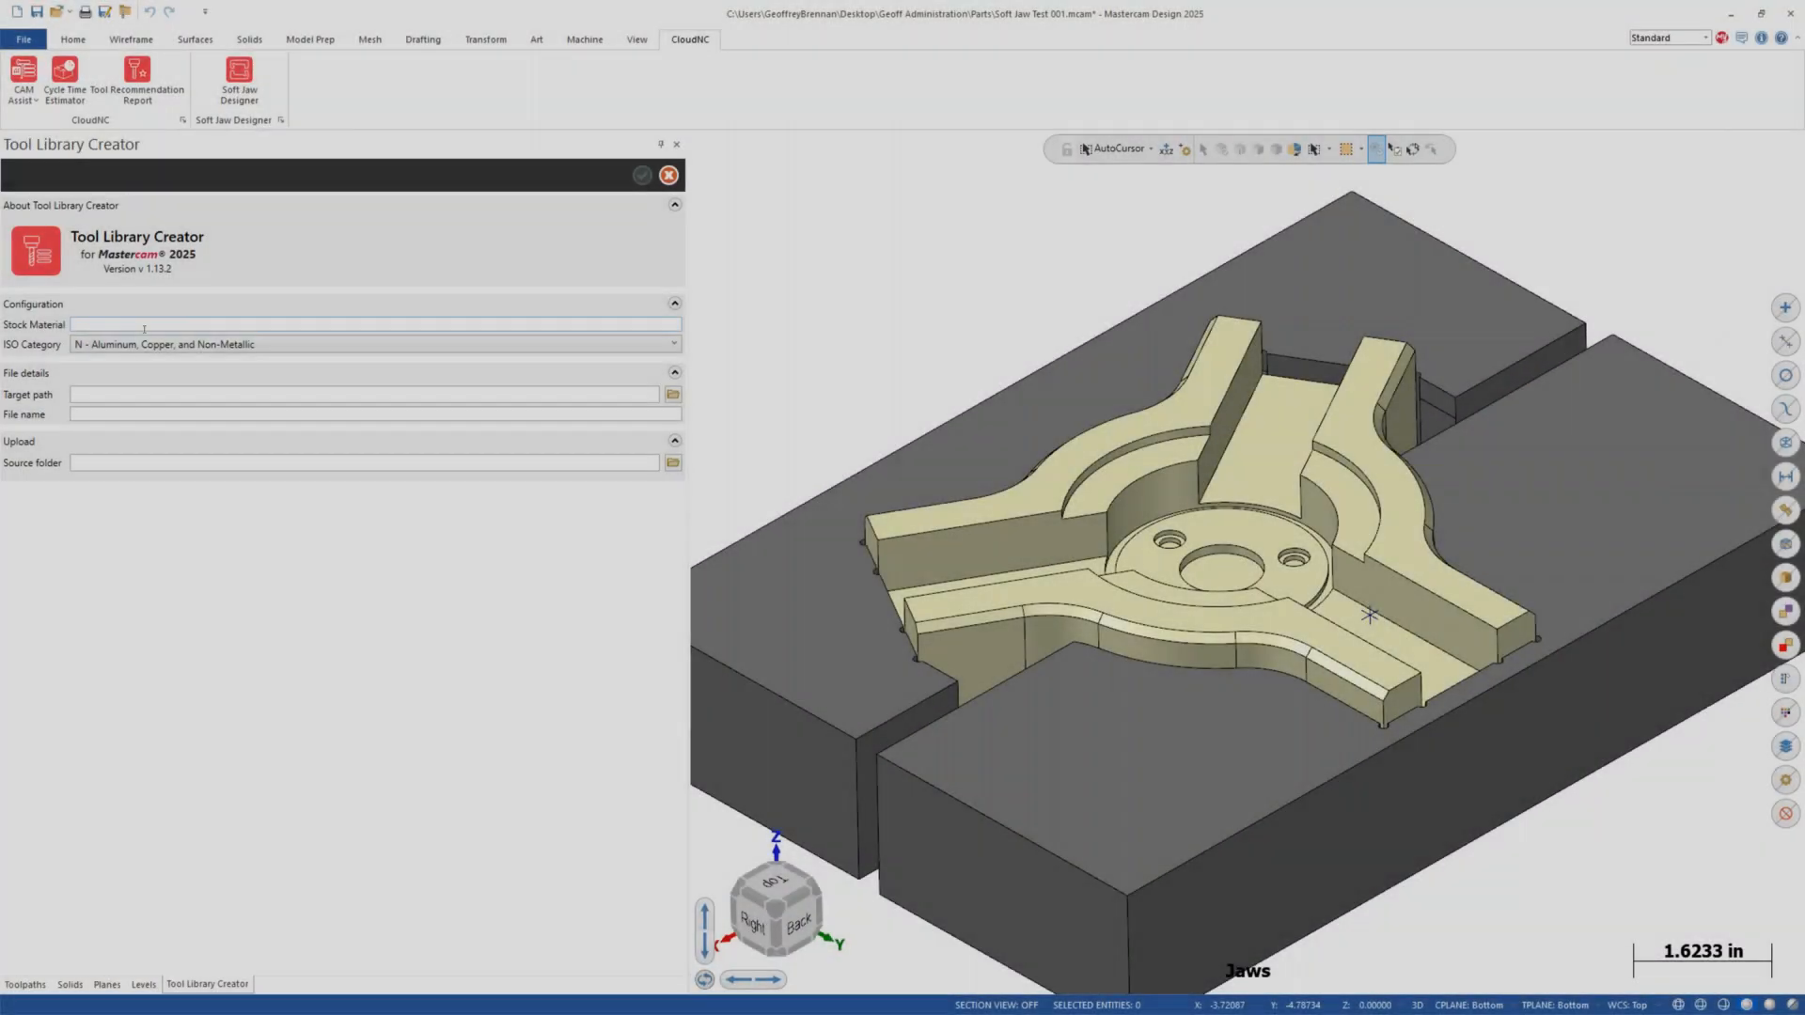
Set the new tool library's stock material to Brass and its ISO category to "N - Aluminum, Copper, and Non-Metallic".
click(144, 326)
text(Brass)
click(358, 345)
click(363, 411)
Save the new library to the Desktop under the file name "Large Brass Toolset Demonstration".
click(674, 394)
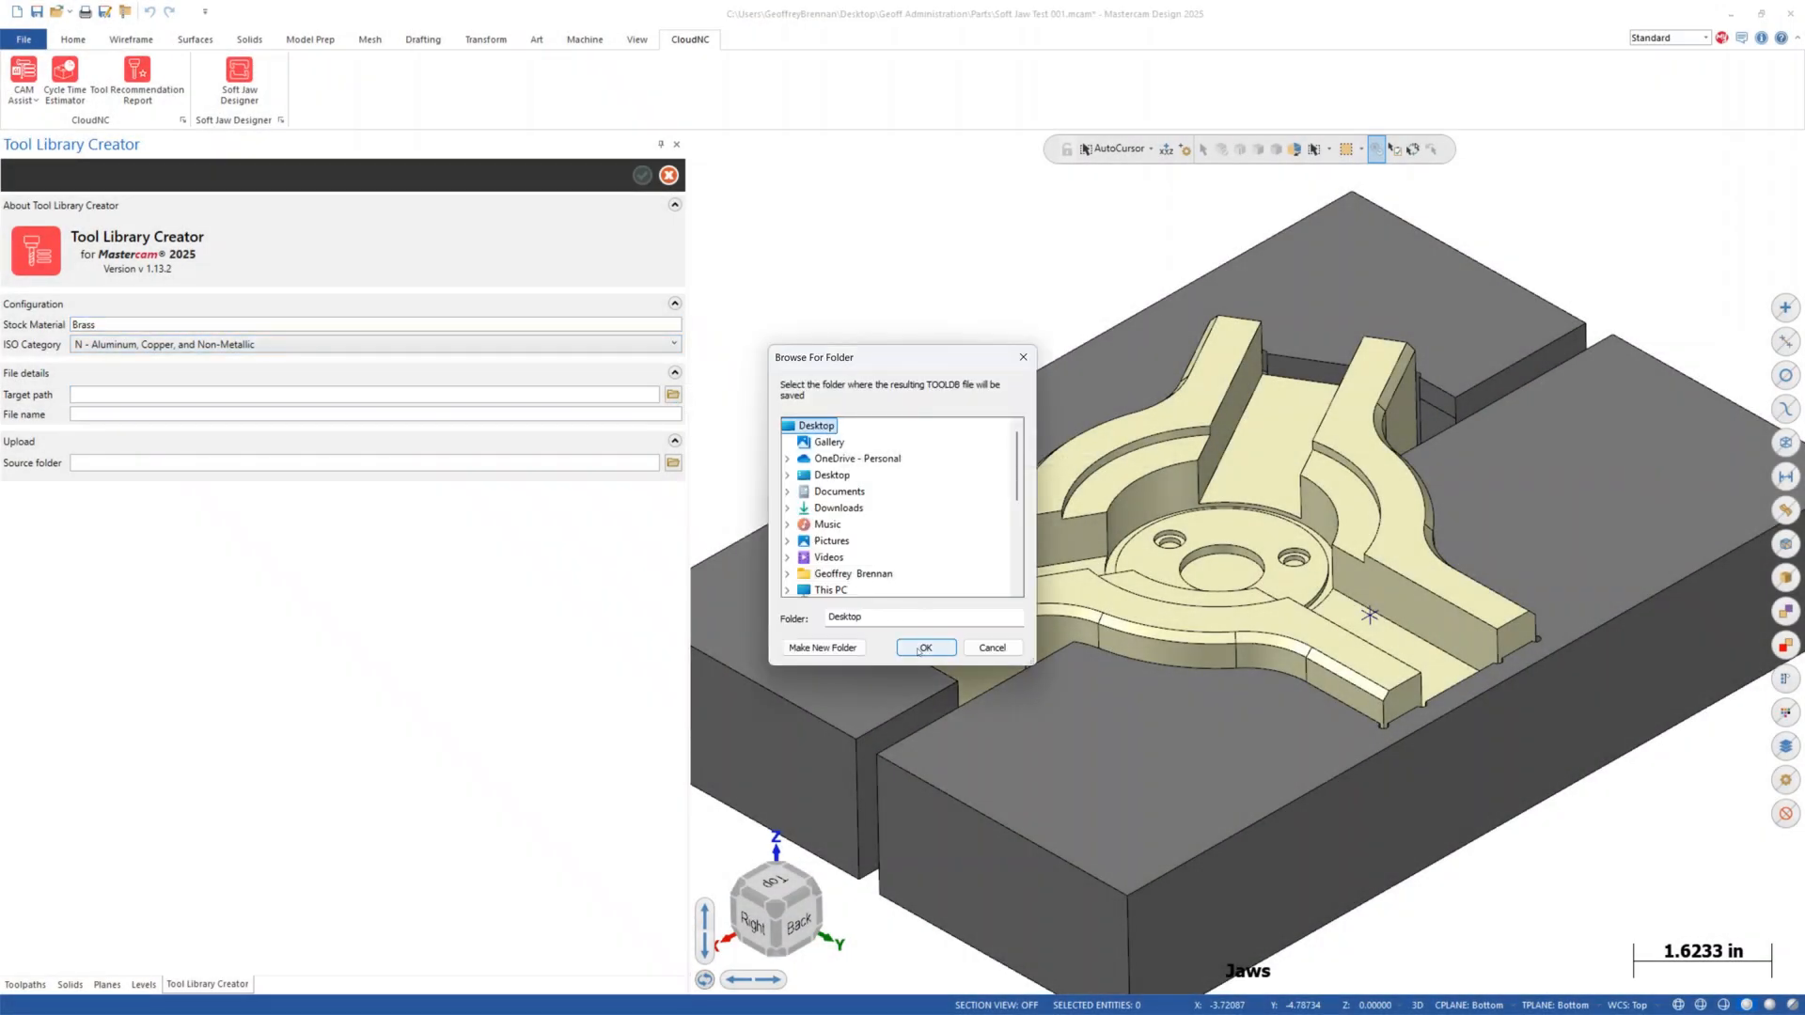
click(926, 646)
click(569, 417)
text(Large Brass Toolset Demonstration)
Choose the "Cool Parts" folder inside Parts as the source folder for the part files.
click(673, 463)
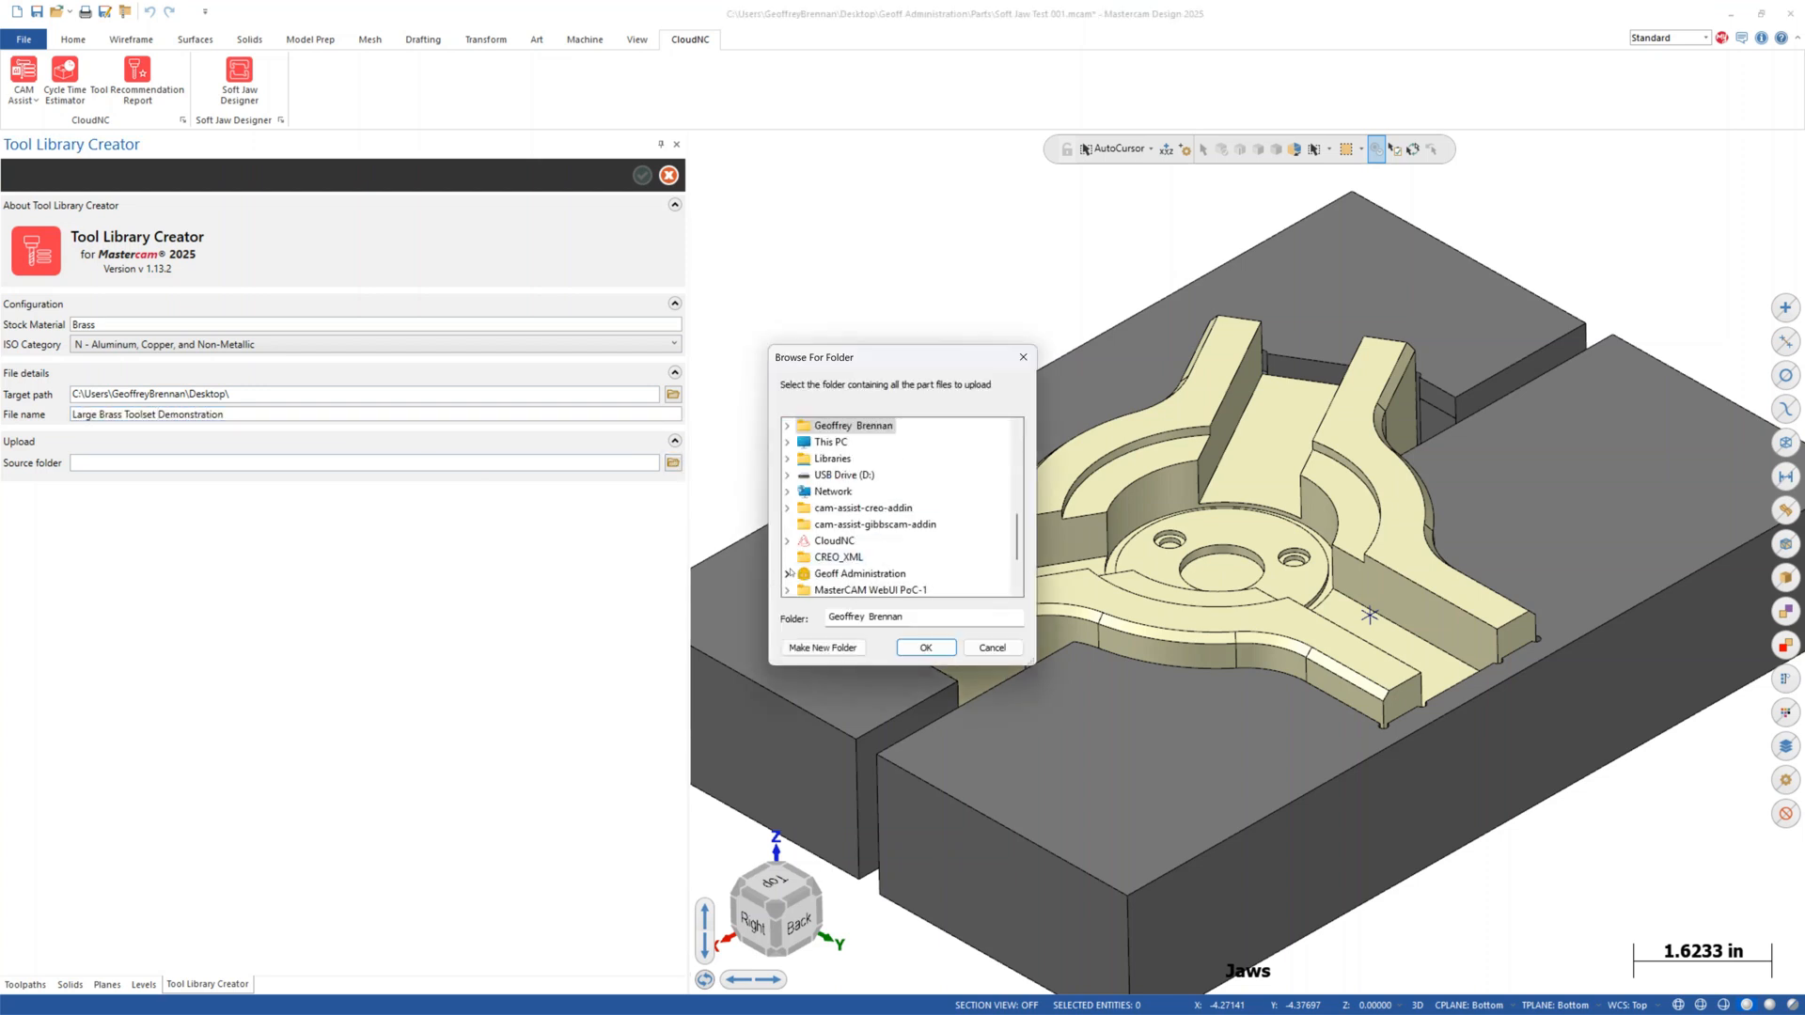
click(853, 572)
scroll(860, 527, down, 5)
click(866, 508)
click(926, 645)
Generate the brass tool library from the source parts, accepting the system unit switches with all settings.
click(642, 176)
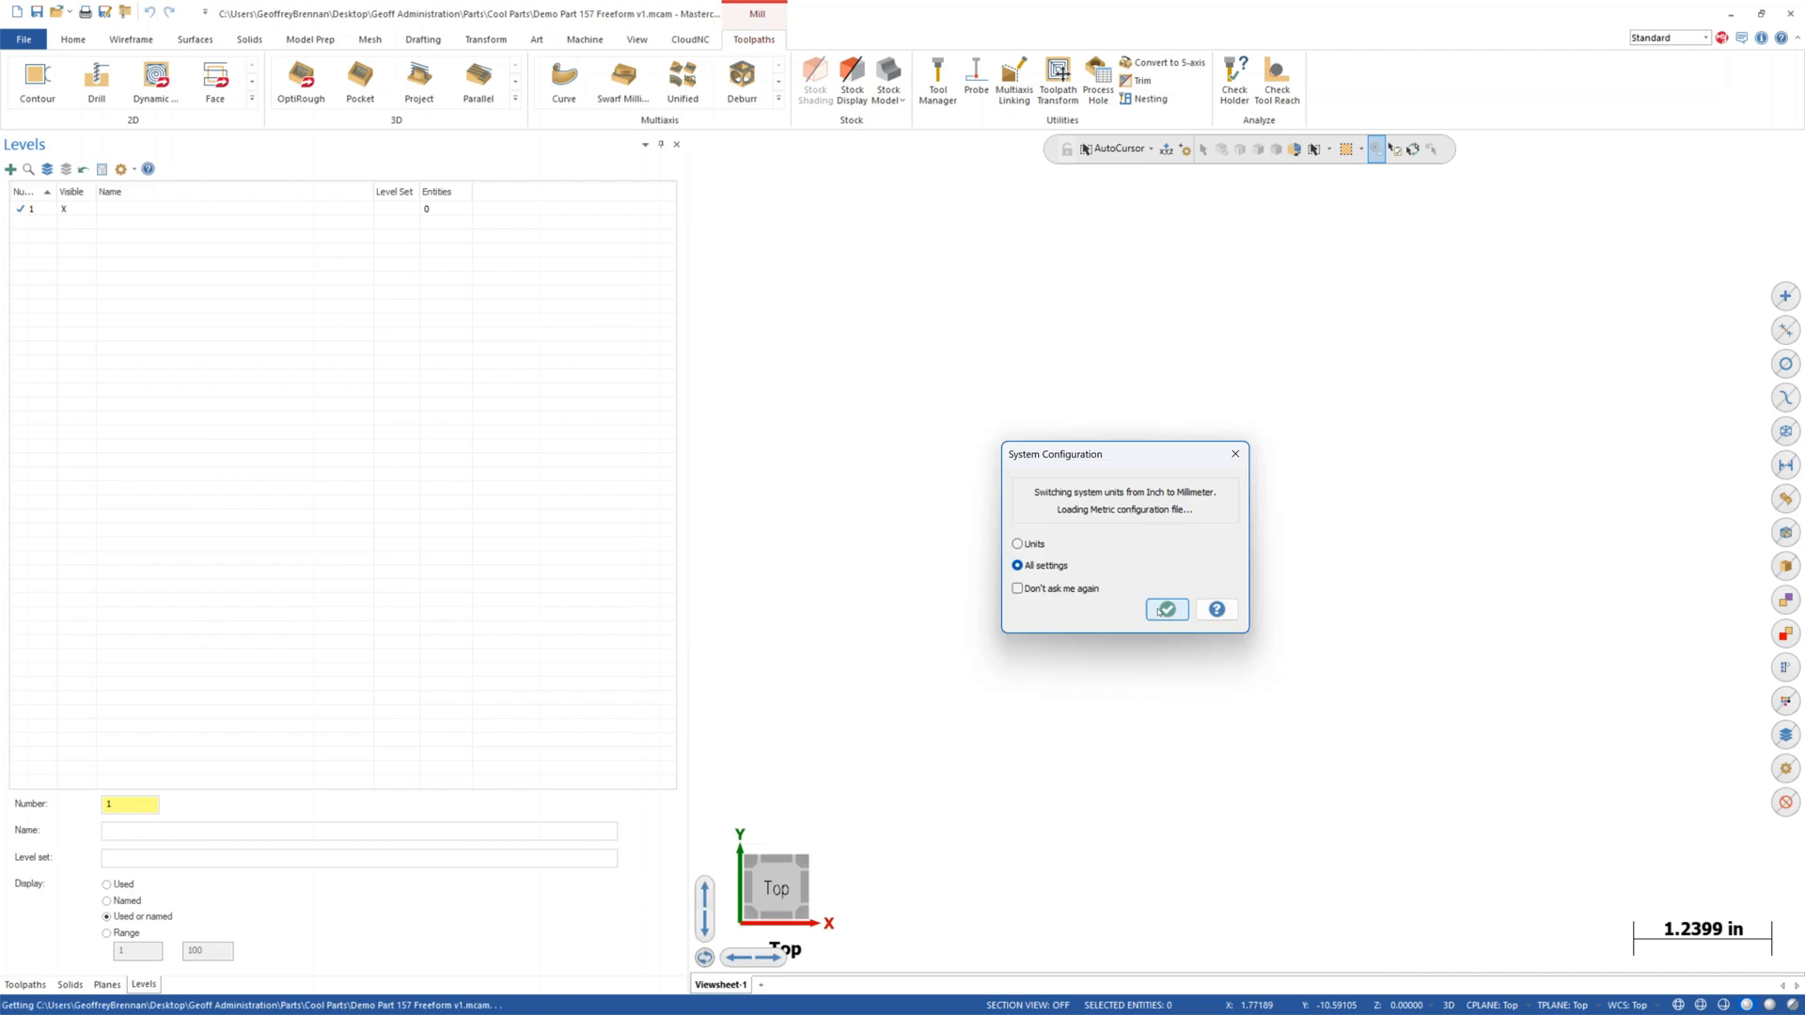
click(1158, 611)
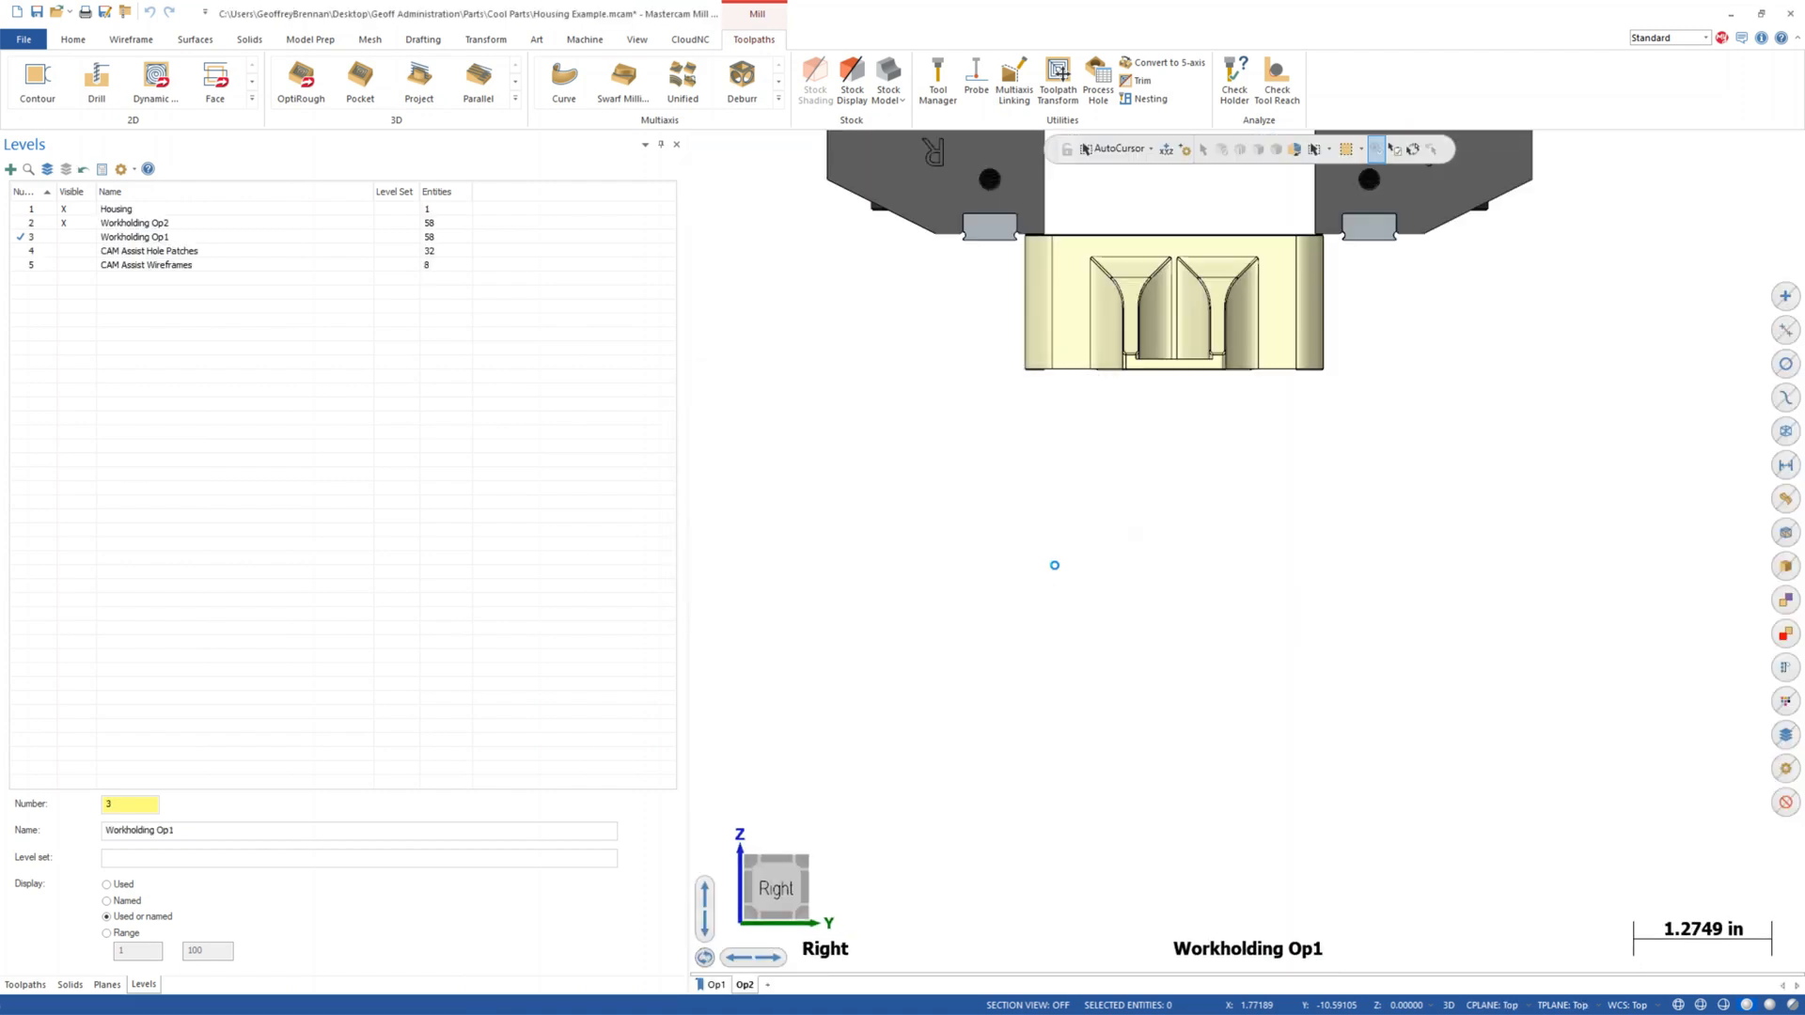
click(1170, 607)
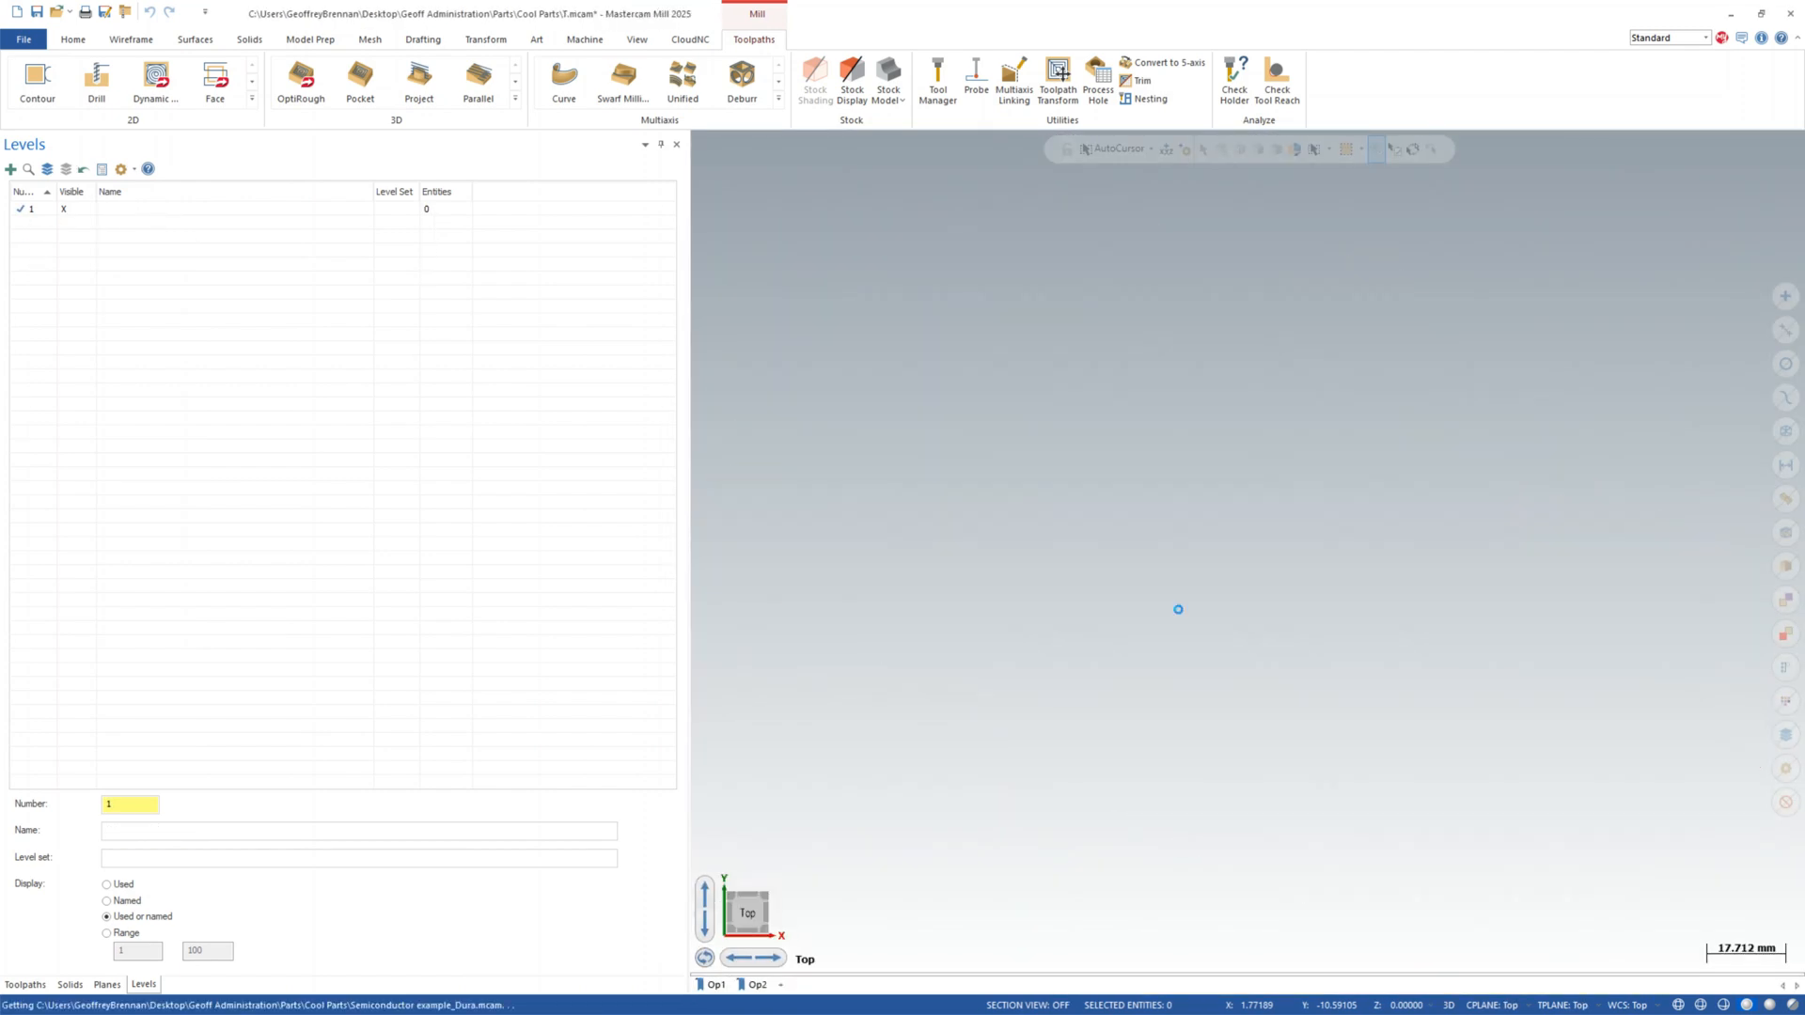